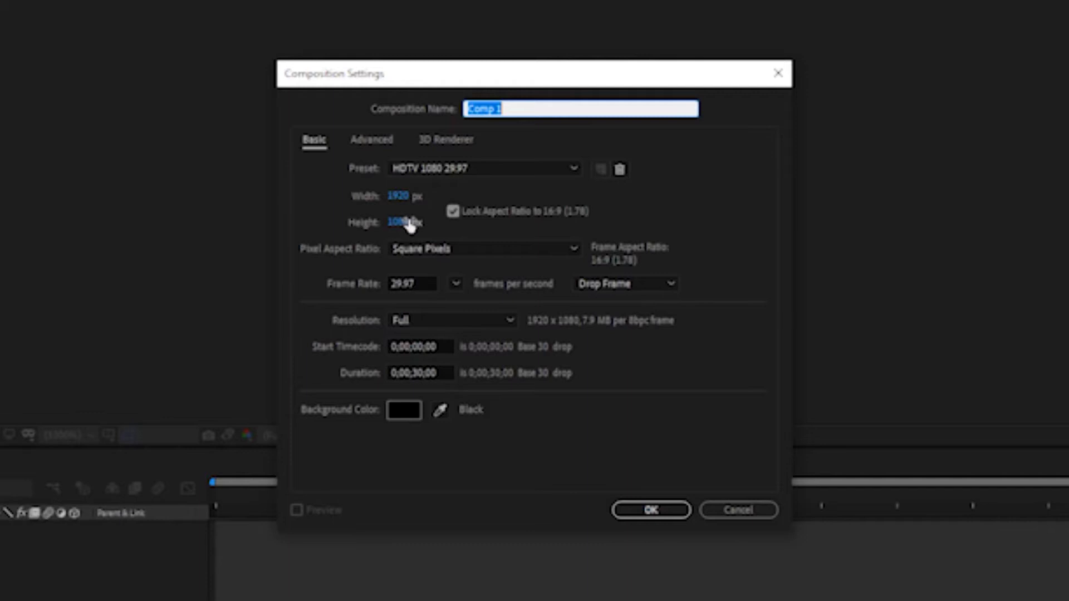
Create a composition with the HDTV 1080 25 preset and a duration of 10 seconds
{"action": "left_click", "coordinate": [398, 197]}
{"action": "left_click", "coordinate": [480, 172]}
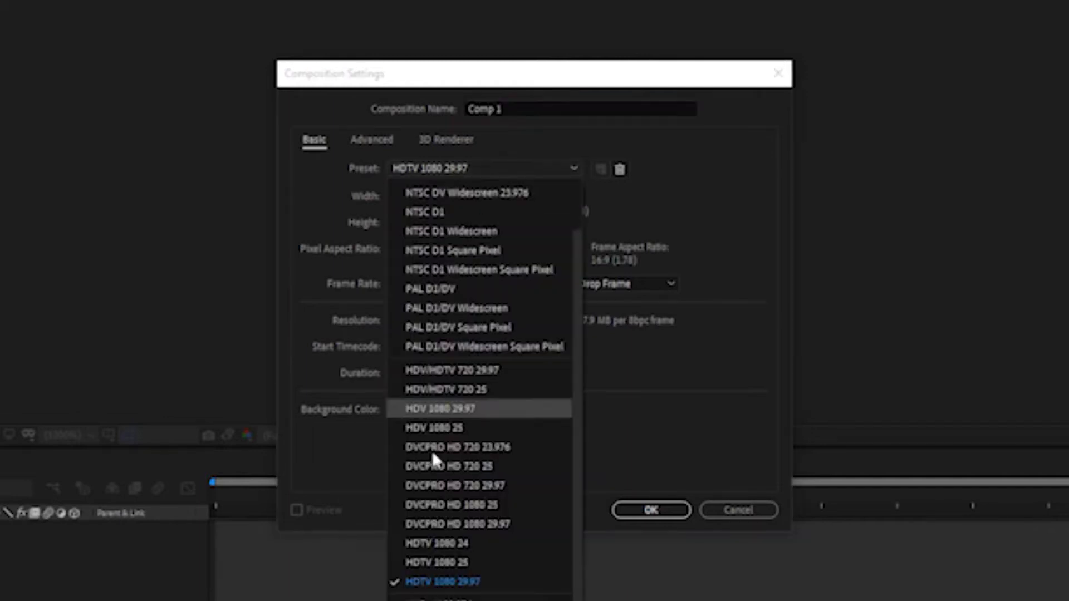
{"action": "left_click", "coordinate": [473, 561]}
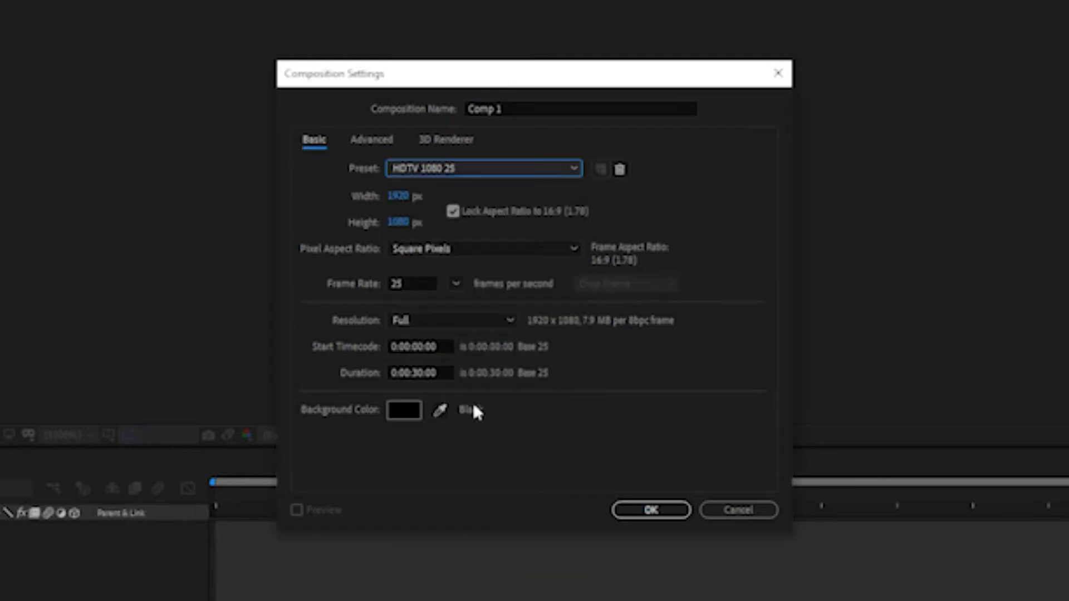
{"action": "left_click", "coordinate": [422, 372]}
{"action": "key", "text": "BackSpace"}
{"action": "key", "text": "BackSpace"}
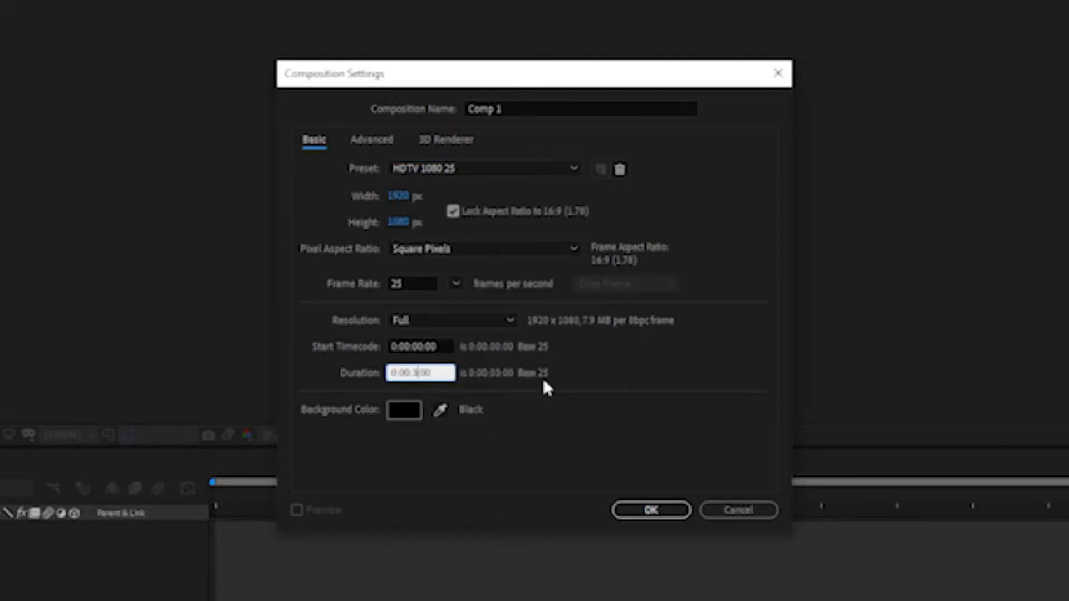
{"action": "type", "text": "10"}
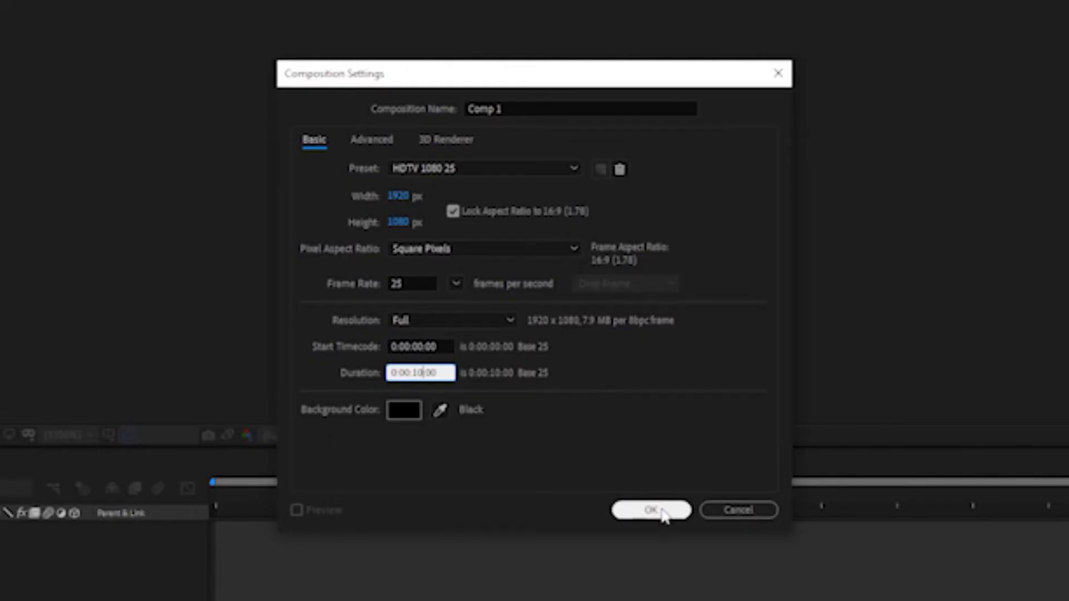
{"action": "left_click", "coordinate": [651, 510]}
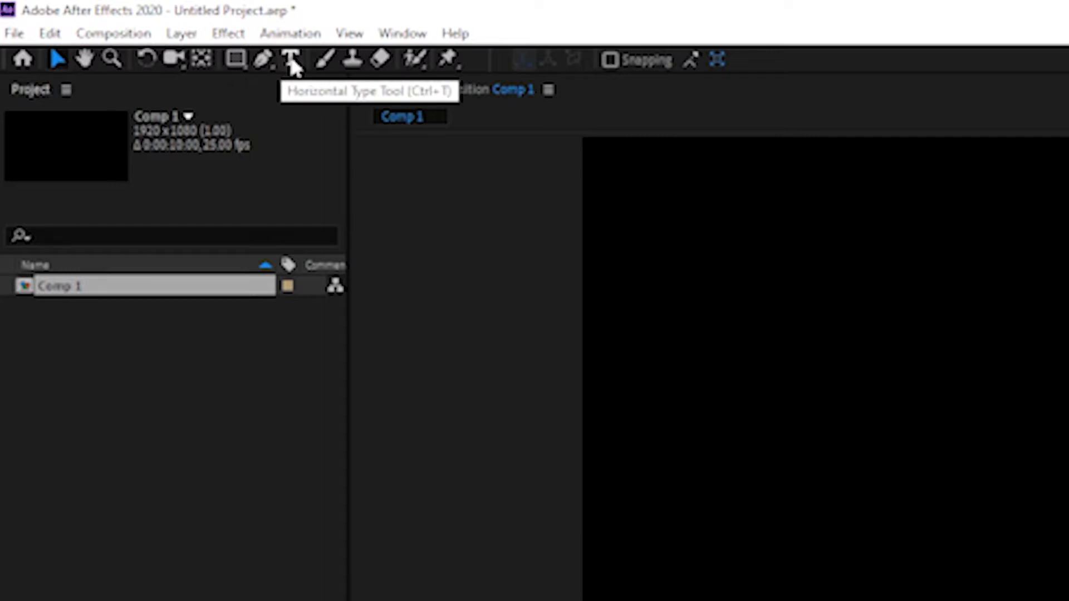
Add a text layer reading “TITLE” in quotation marks near the middle of the composition
{"action": "left_click", "coordinate": [291, 60]}
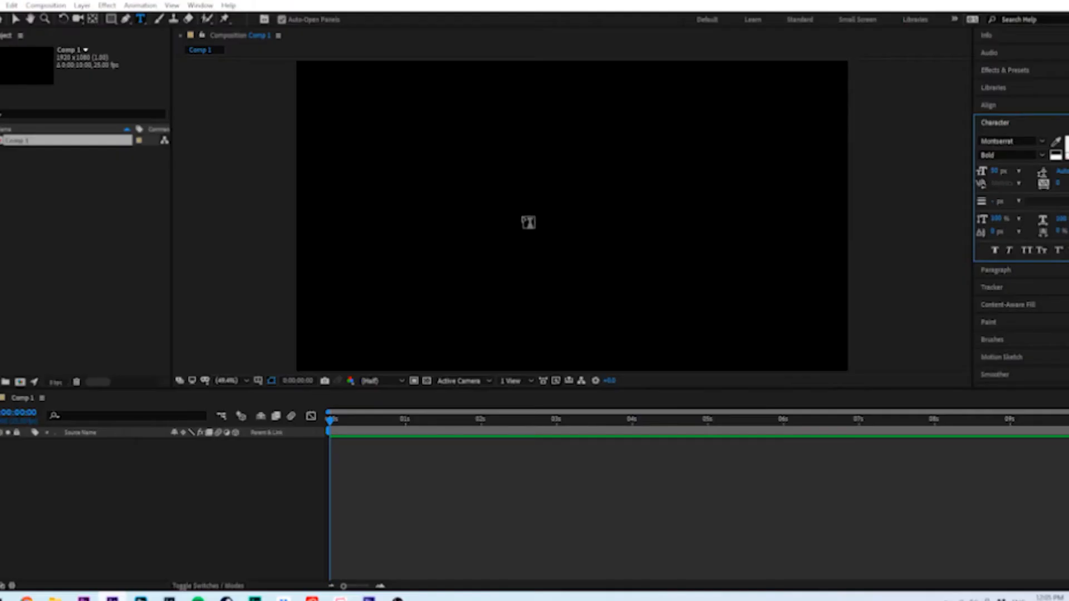
{"action": "left_click", "coordinate": [528, 222]}
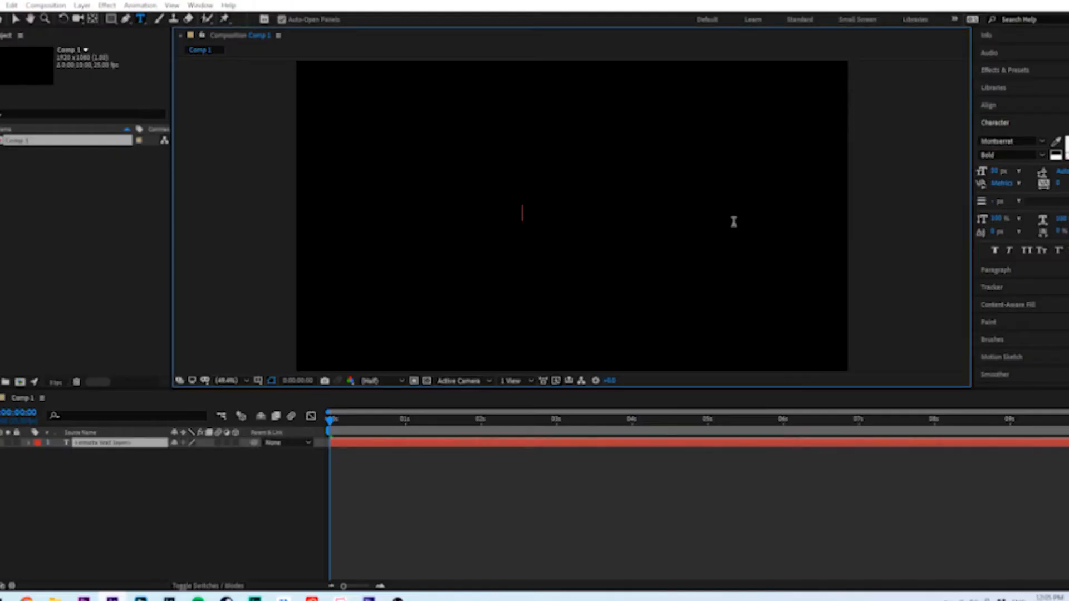
{"action": "type", "text": "\"TITLE"}
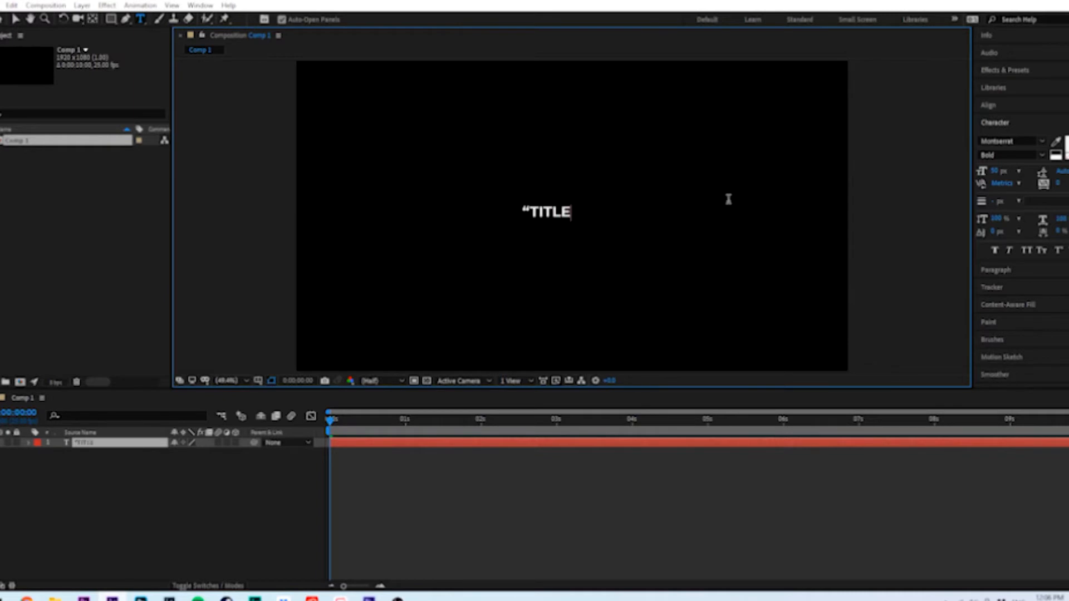
{"action": "type", "text": "\"\""}
{"action": "key", "text": "BackSpace"}
{"action": "left_click", "coordinate": [152, 538]}
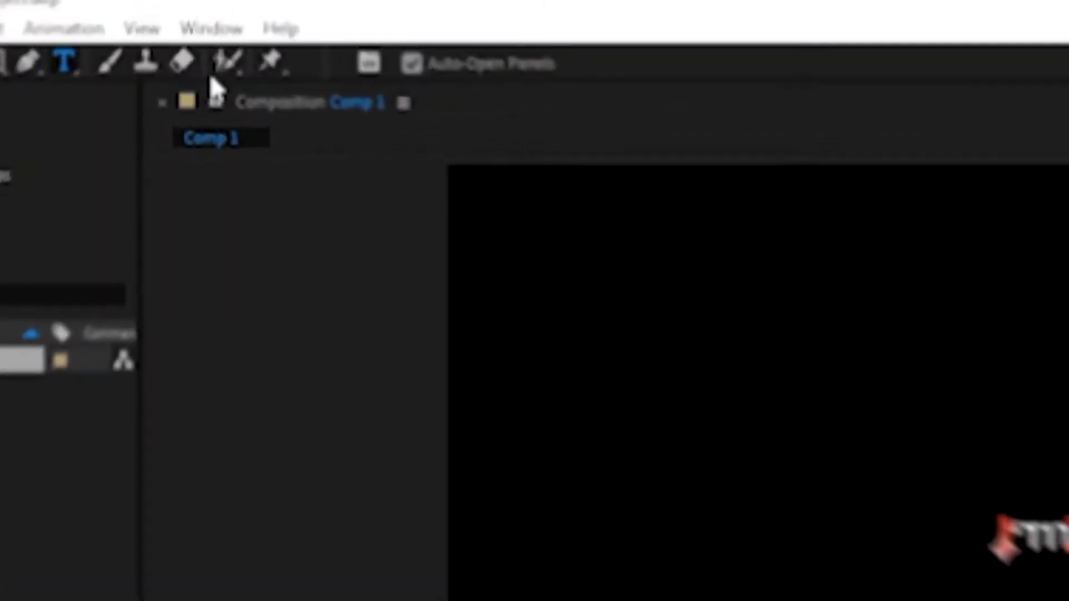
Check that the workspace is set to All Panels
{"action": "left_click", "coordinate": [212, 29]}
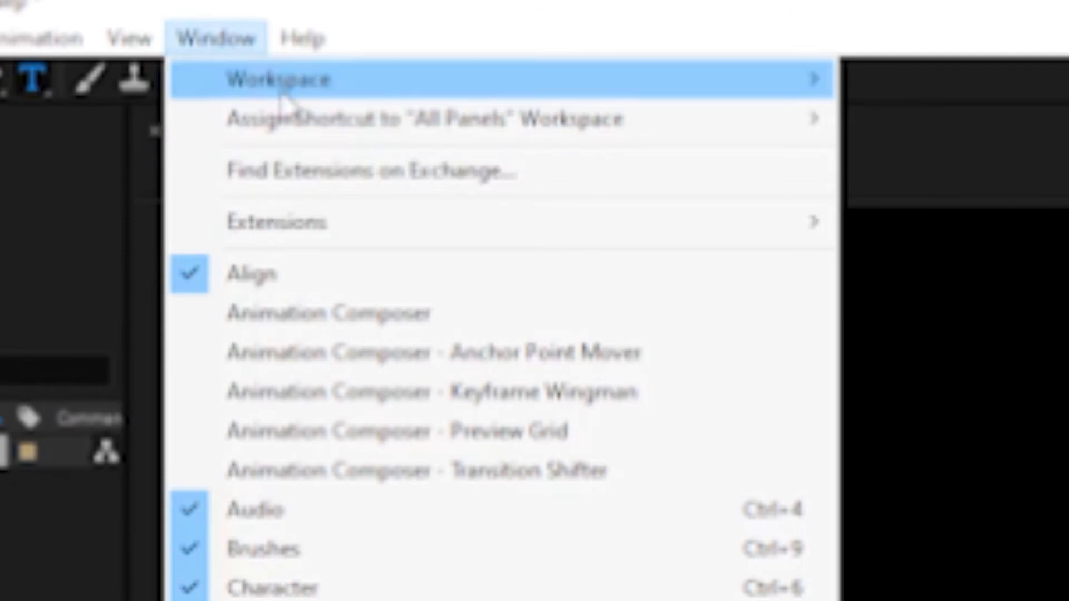
{"action": "mouse_move", "coordinate": [290, 93]}
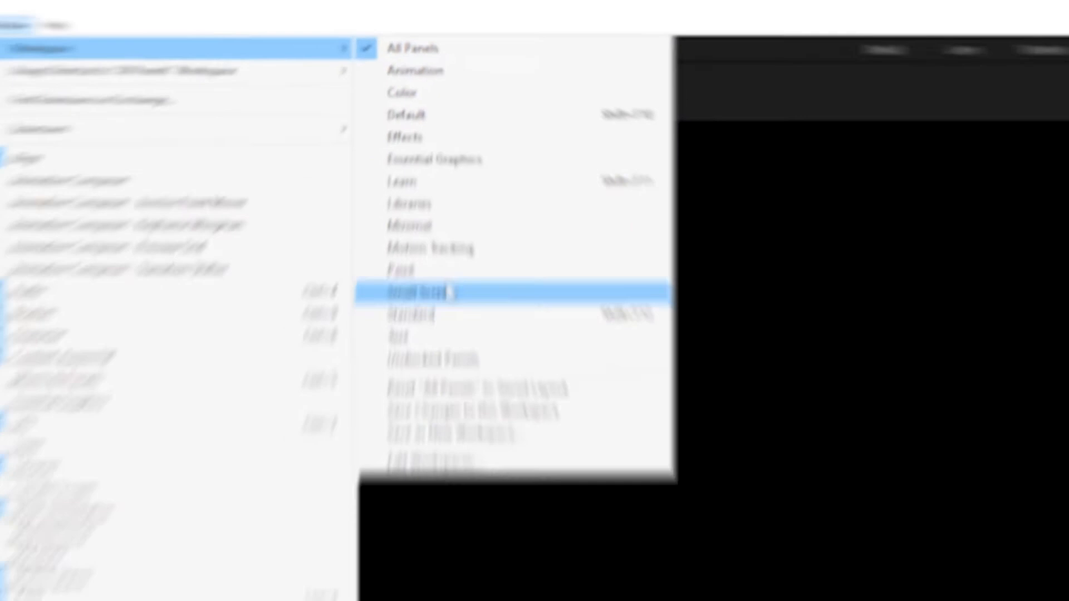
{"action": "left_click", "coordinate": [396, 511]}
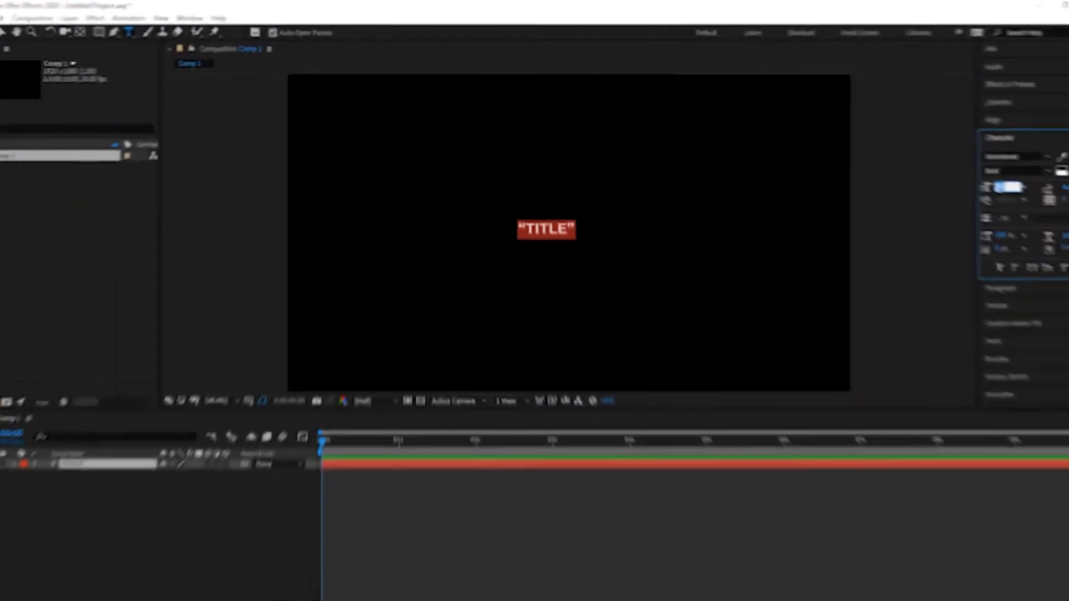
Align the “TITLE” layer to the horizontal and vertical centre of the composition
{"action": "left_click", "coordinate": [980, 114]}
{"action": "left_click", "coordinate": [559, 575]}
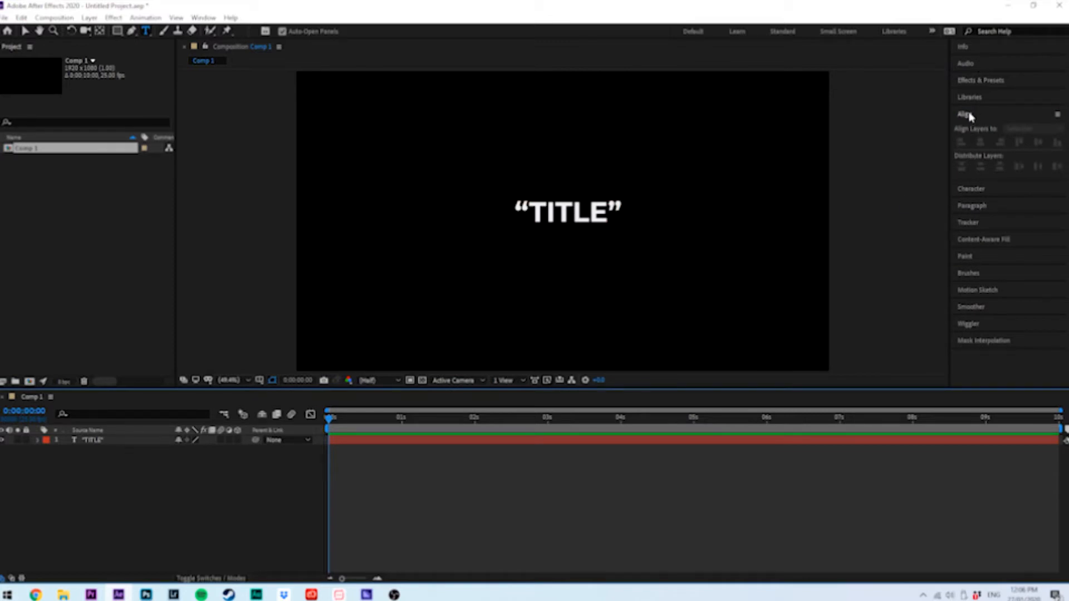
{"action": "left_click", "coordinate": [640, 445]}
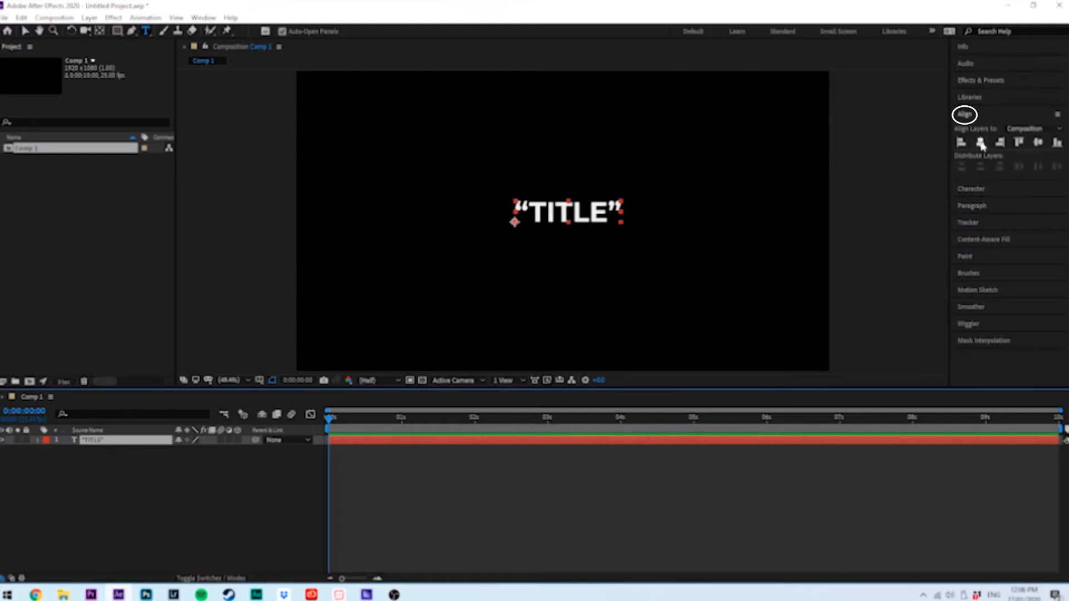
{"action": "left_click", "coordinate": [1038, 143]}
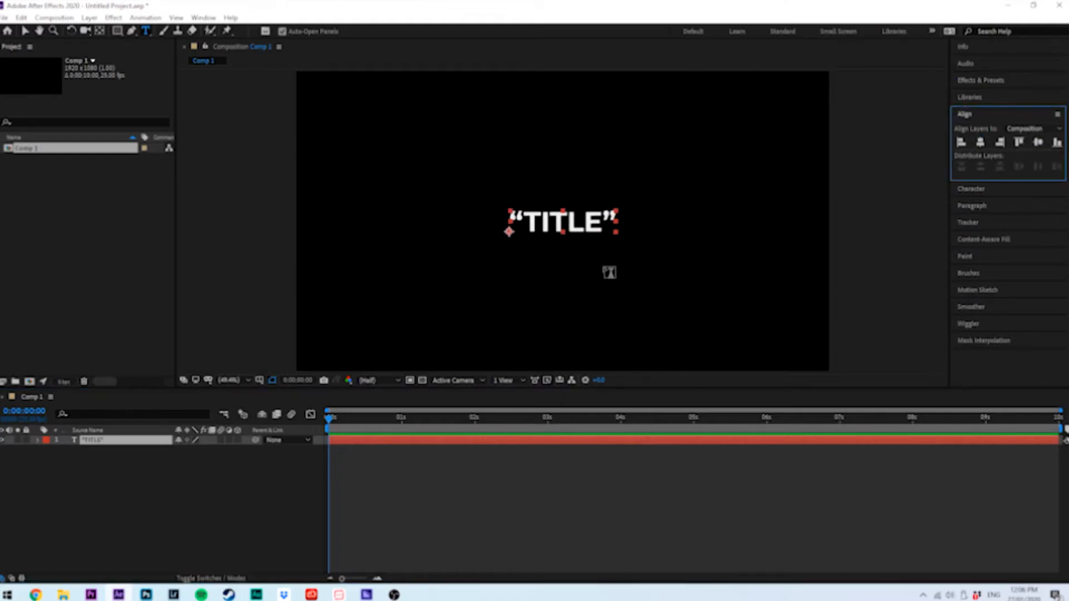
{"action": "left_click", "coordinate": [557, 487]}
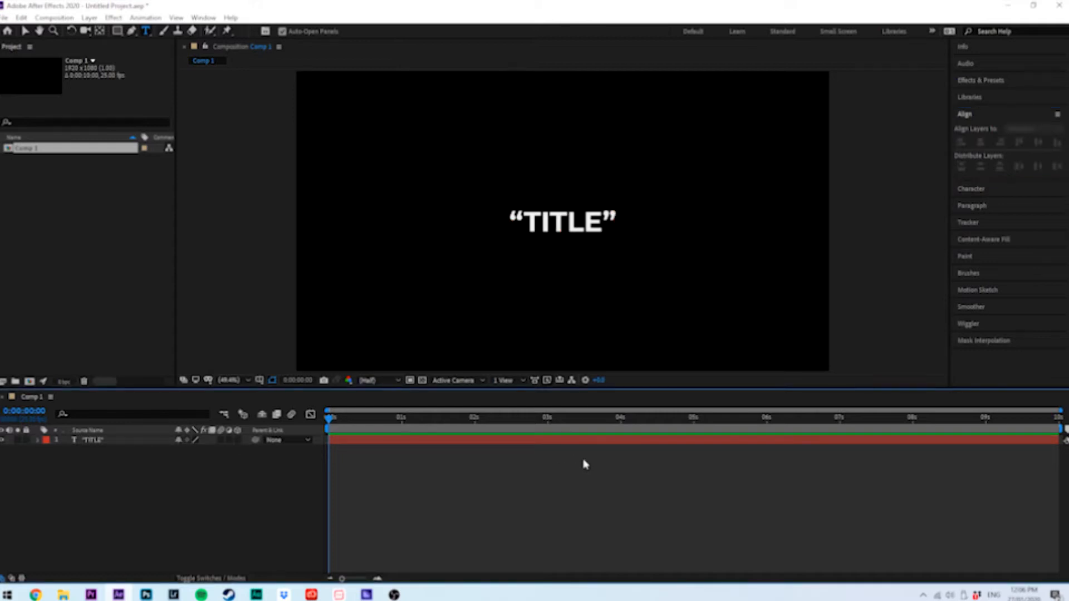
Reveal only the Scale property of the “TITLE” layer in the timeline
{"action": "left_click_drag", "start_coordinate": [356, 418], "coordinate": [429, 419]}
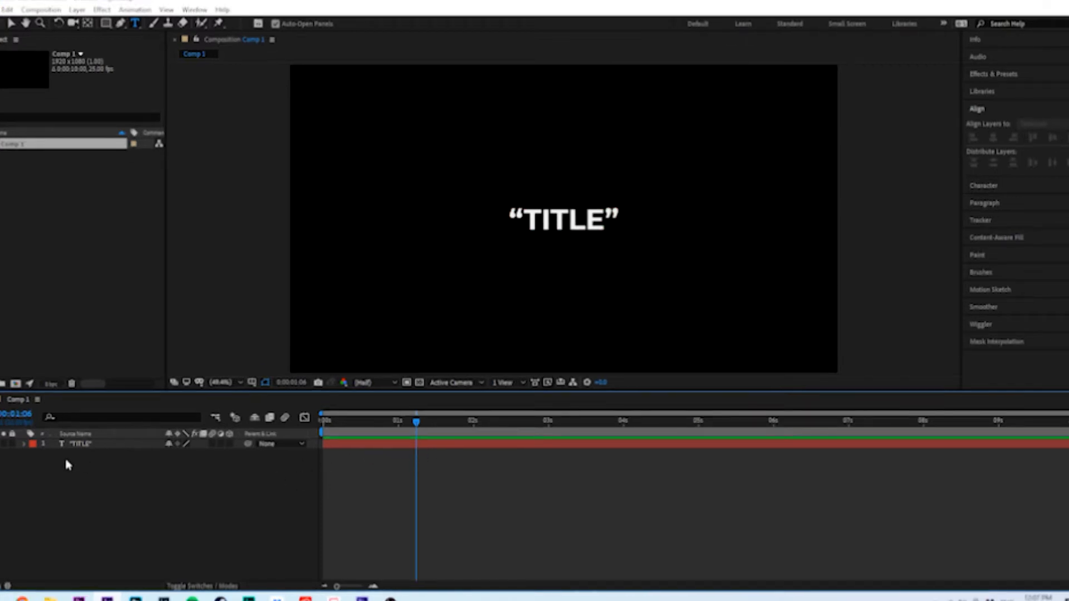
{"action": "left_click", "coordinate": [24, 445]}
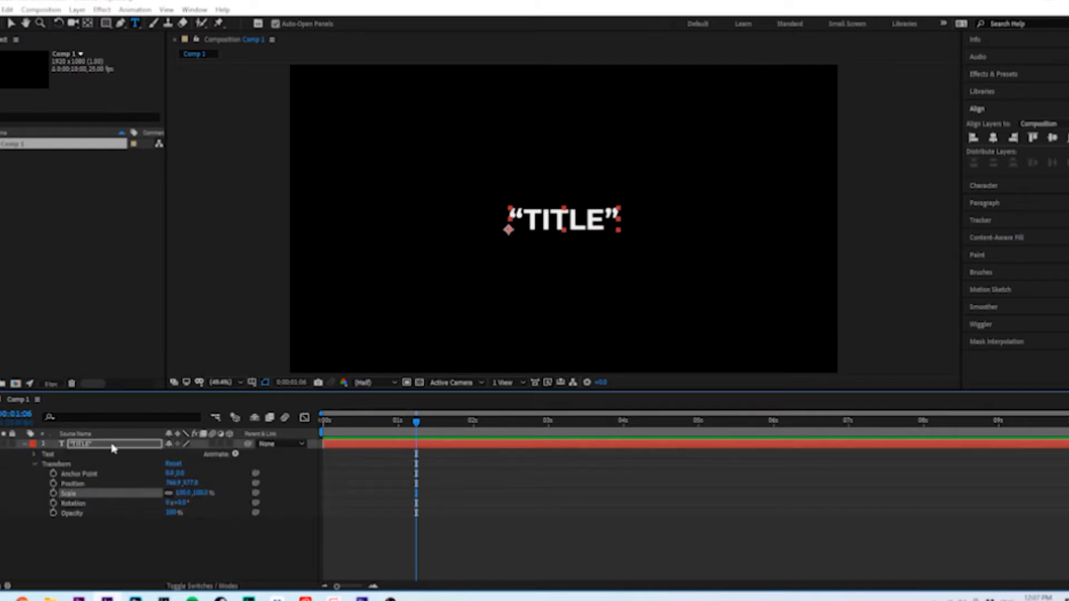
{"action": "left_click", "coordinate": [112, 448]}
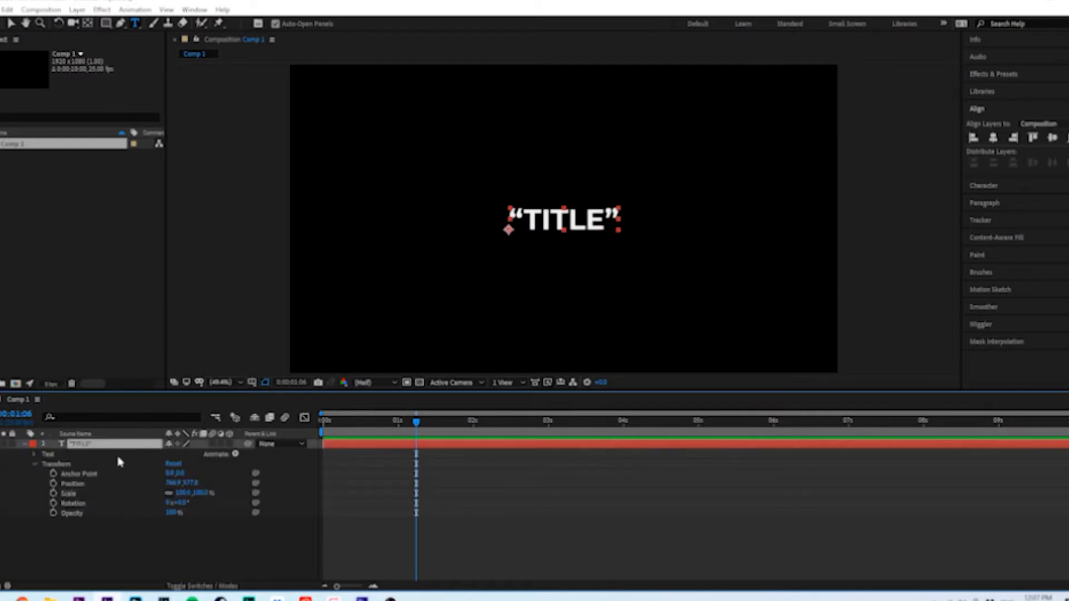
{"action": "key", "text": "s"}
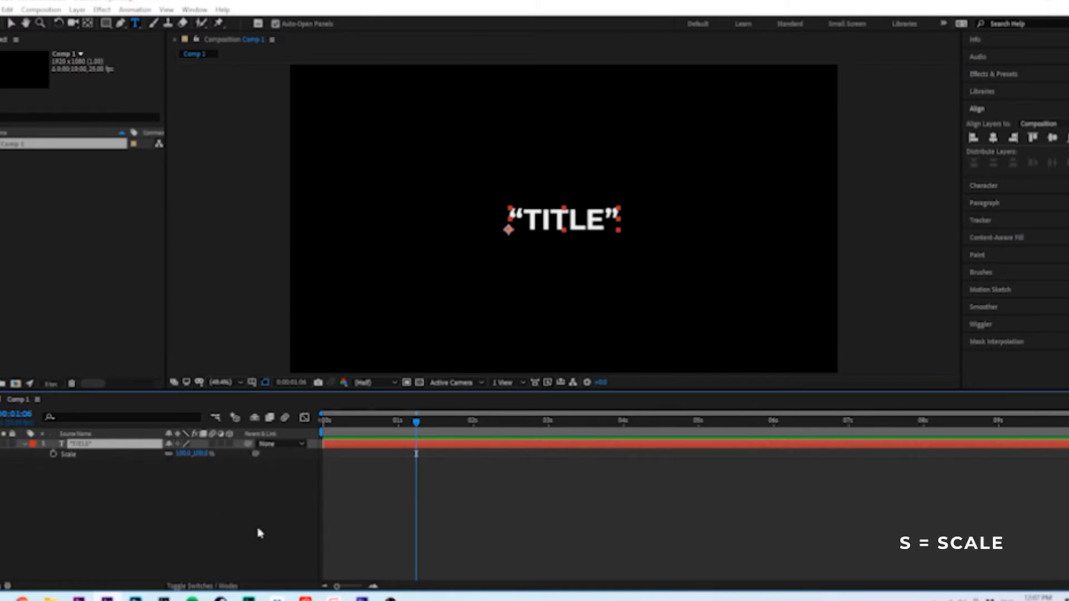
Animate the title's Scale with a 100% keyframe at 0:00:02:19 and a 0% keyframe at 0:00:00:00
{"action": "left_click_drag", "start_coordinate": [323, 433], "coordinate": [530, 443]}
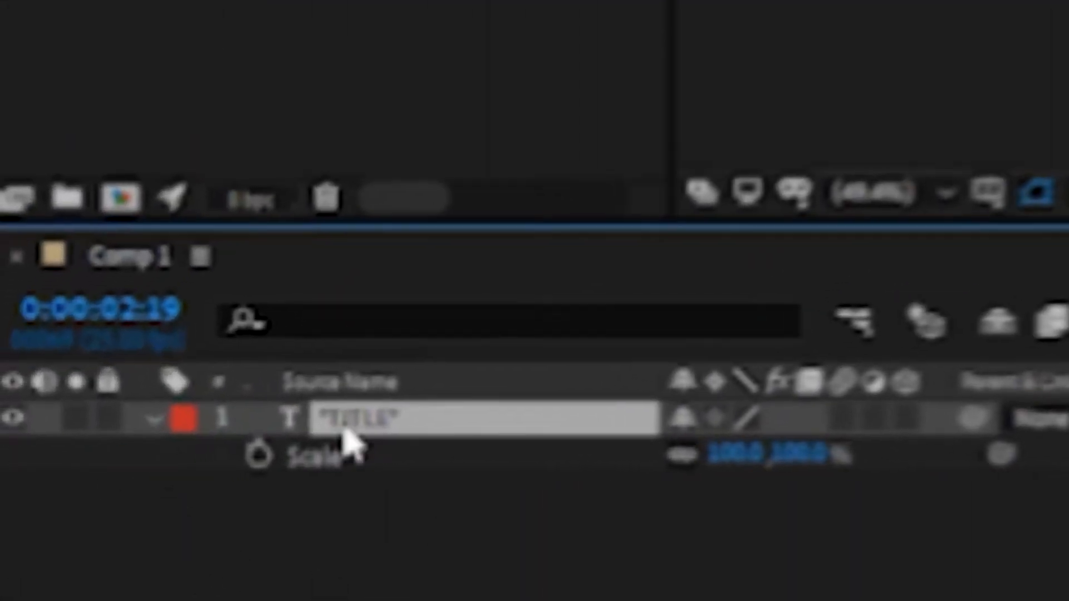
{"action": "left_click", "coordinate": [288, 455]}
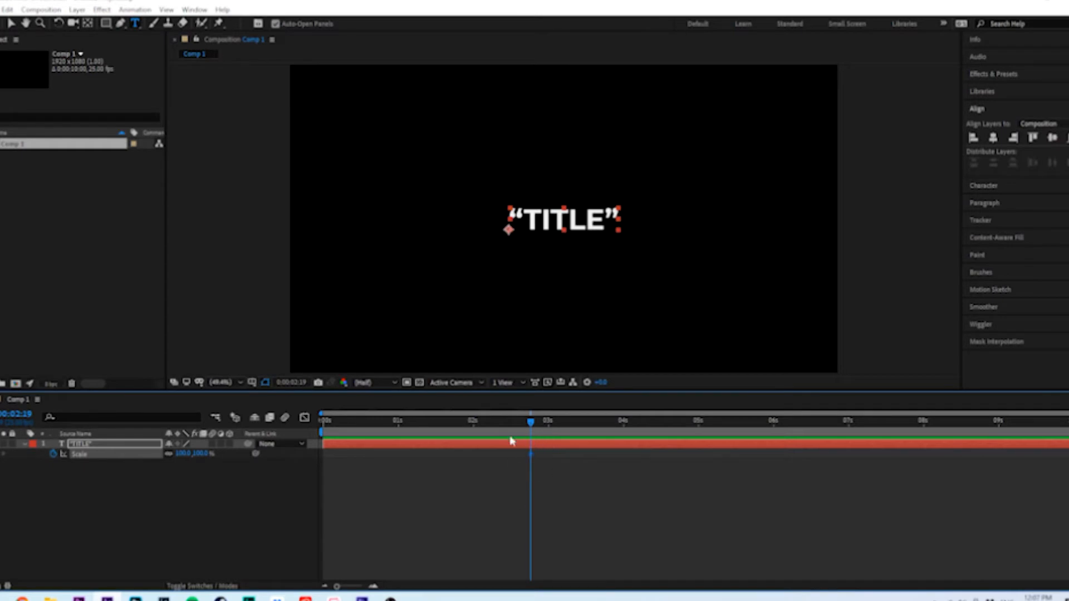
{"action": "left_click_drag", "start_coordinate": [504, 426], "coordinate": [317, 443]}
{"action": "left_click", "coordinate": [199, 454]}
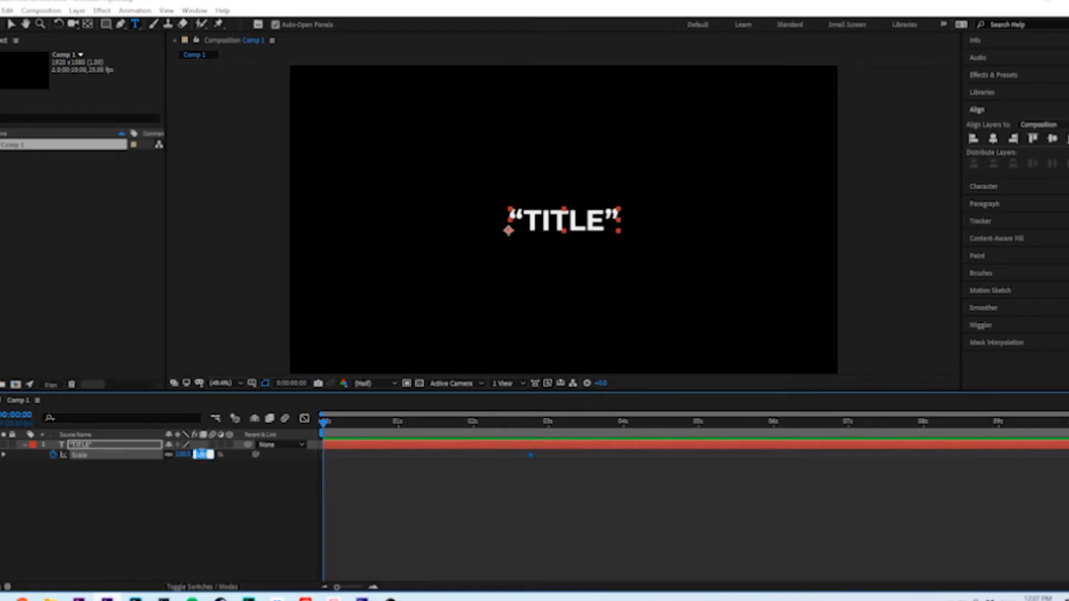
{"action": "type", "text": "0"}
{"action": "key", "text": "Return"}
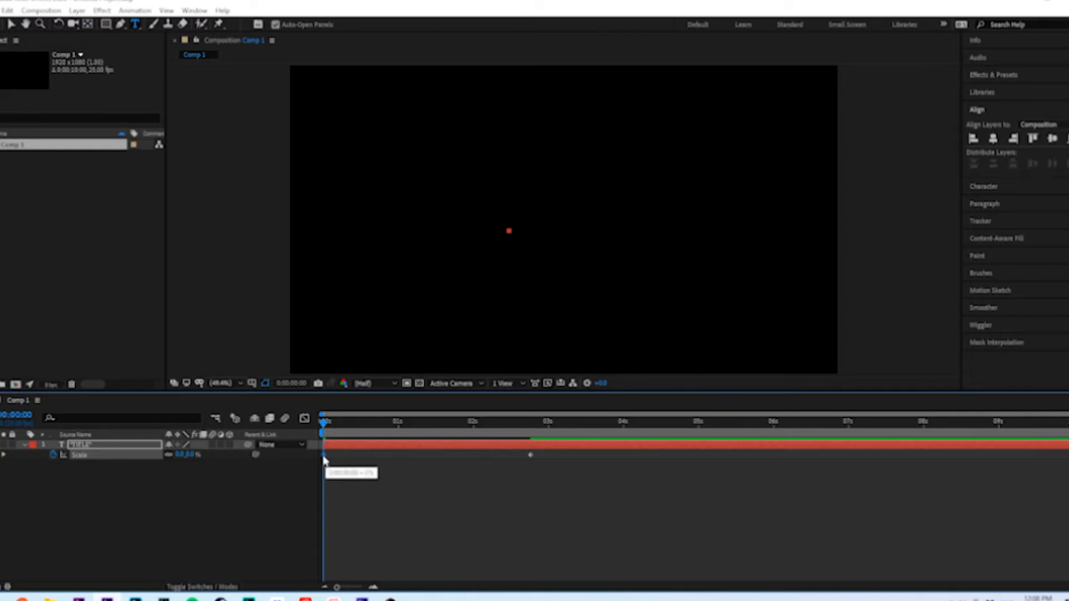
Preview the title's scale-up animation from the start of the composition
{"action": "key", "text": "space"}
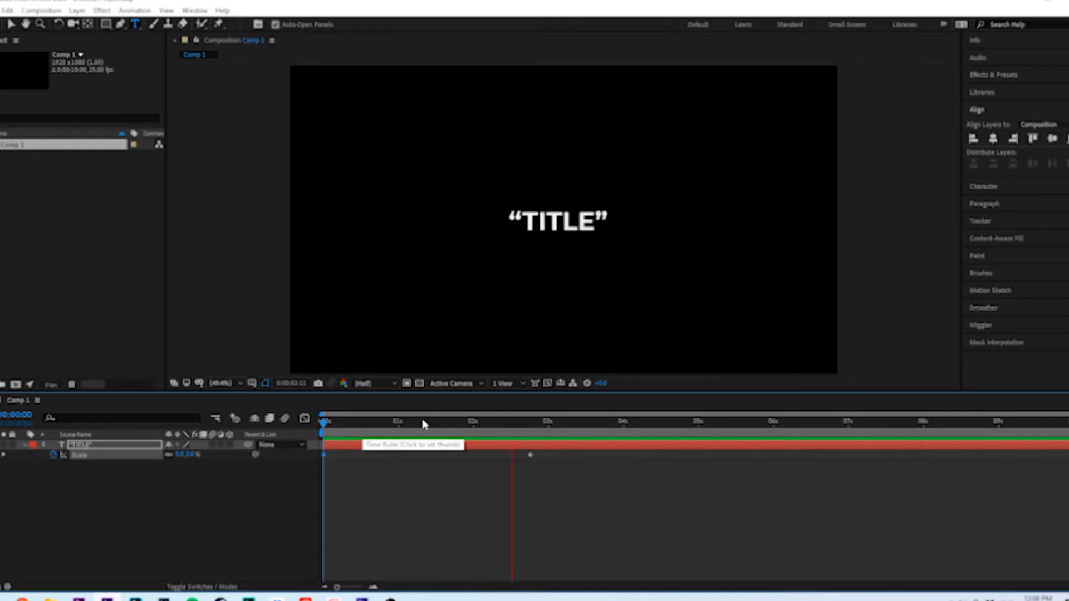
{"action": "key", "text": "space"}
Move the 100% Scale keyframe to the 1-second mark and review the faster animation
{"action": "key", "text": "space"}
{"action": "key", "text": "space"}
{"action": "left_click_drag", "start_coordinate": [530, 456], "coordinate": [396, 467]}
{"action": "left_click", "coordinate": [395, 423]}
{"action": "key", "text": "space"}
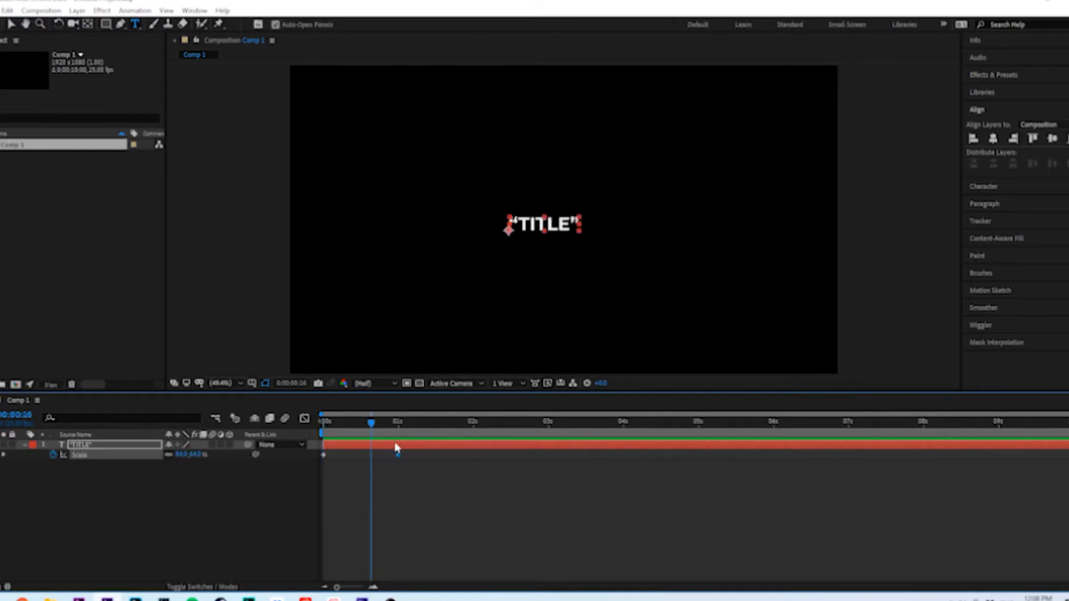
{"action": "left_click_drag", "start_coordinate": [371, 427], "coordinate": [440, 427]}
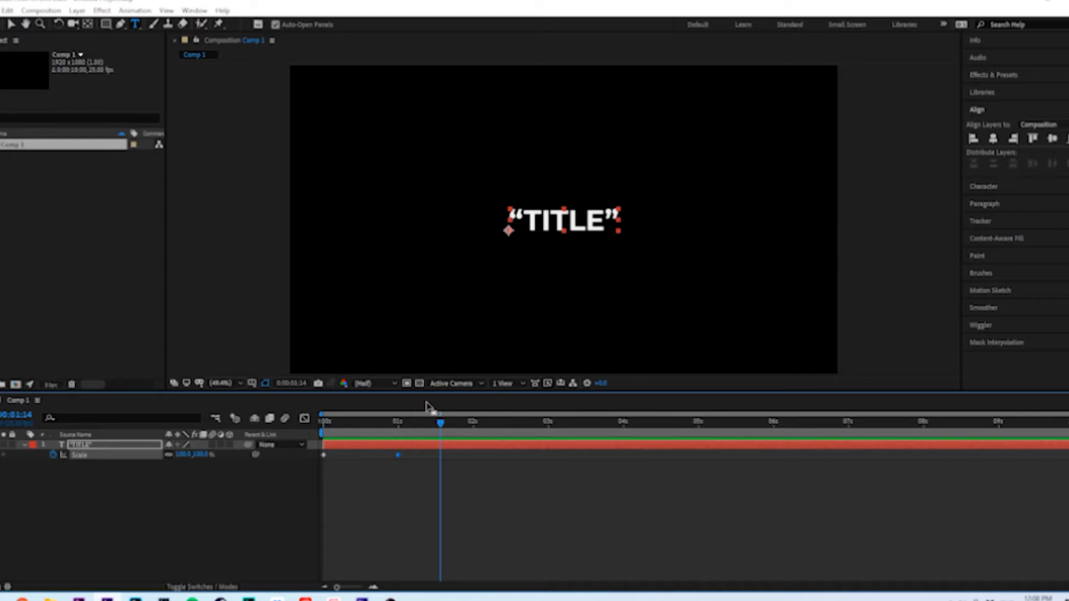
{"action": "left_click_drag", "start_coordinate": [370, 437], "coordinate": [414, 432]}
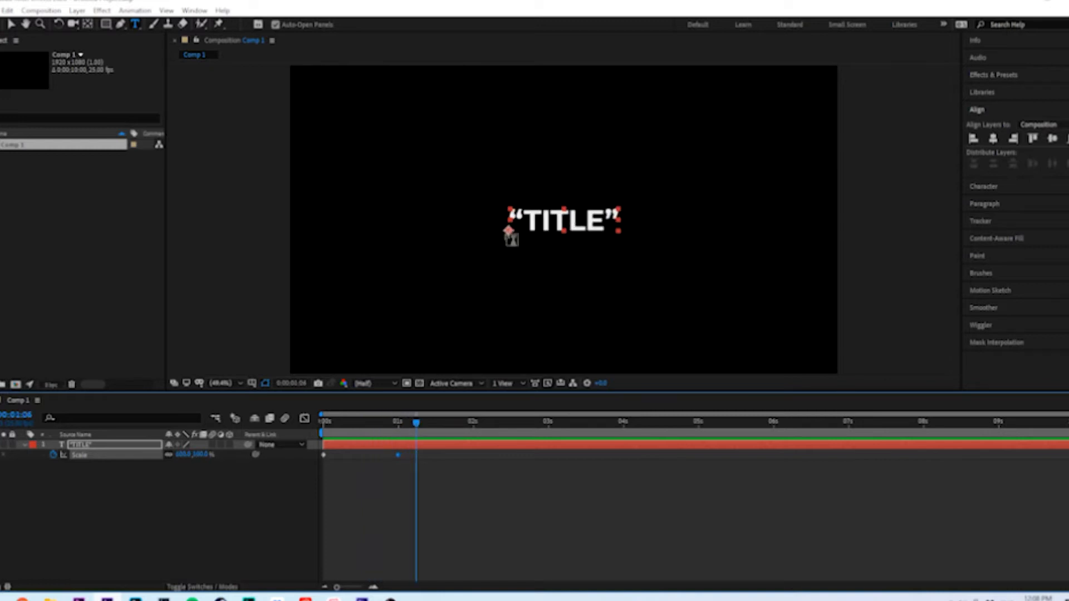
Move the title's anchor point to the centre of the text with the Pan Behind tool and preview the animation
{"action": "left_click", "coordinate": [88, 25]}
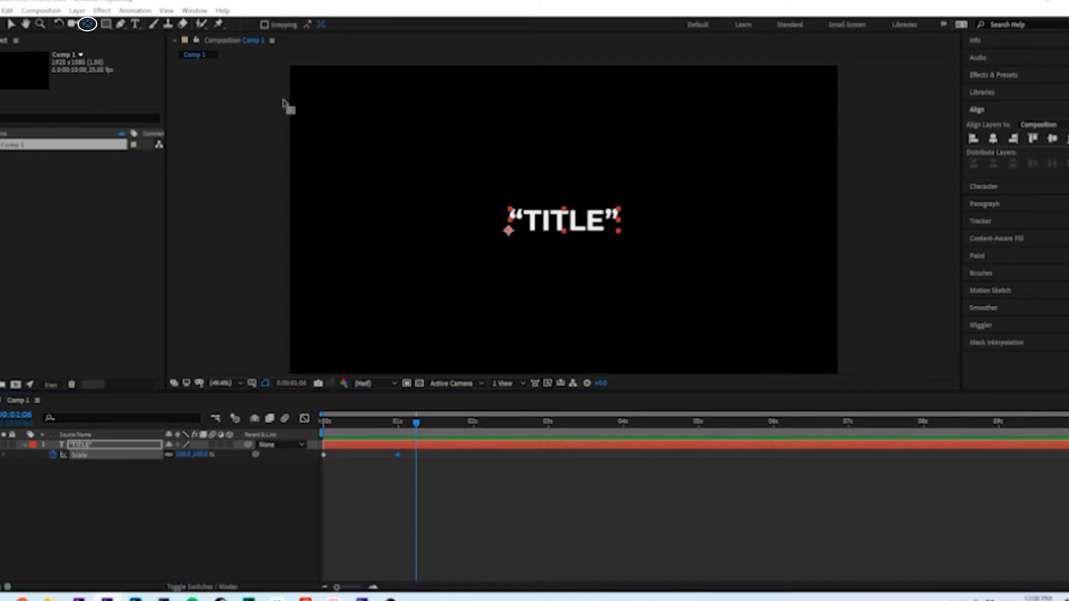
{"action": "left_click_drag", "start_coordinate": [508, 231], "coordinate": [558, 225]}
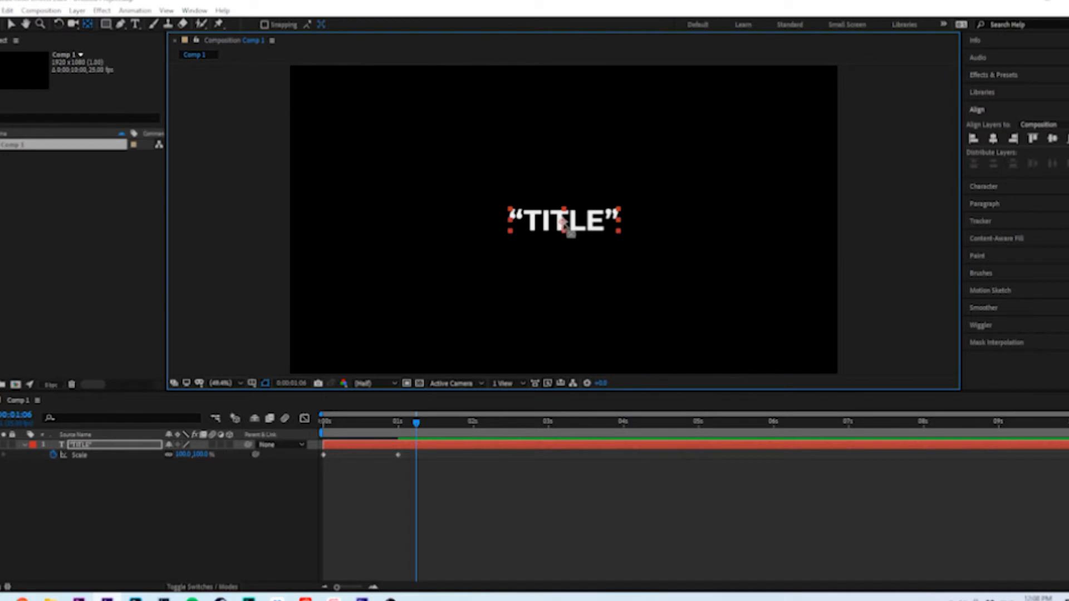
{"action": "left_click", "coordinate": [282, 441]}
{"action": "key", "text": "Home"}
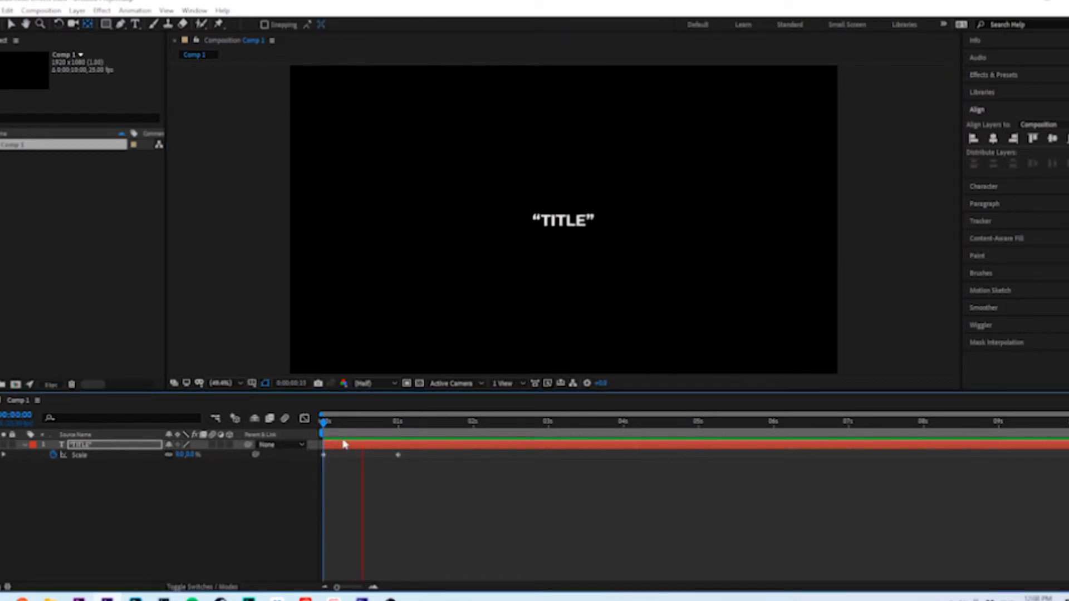
{"action": "key", "text": "space"}
{"action": "left_click_drag", "start_coordinate": [396, 432], "coordinate": [435, 444]}
{"action": "key", "text": "Home"}
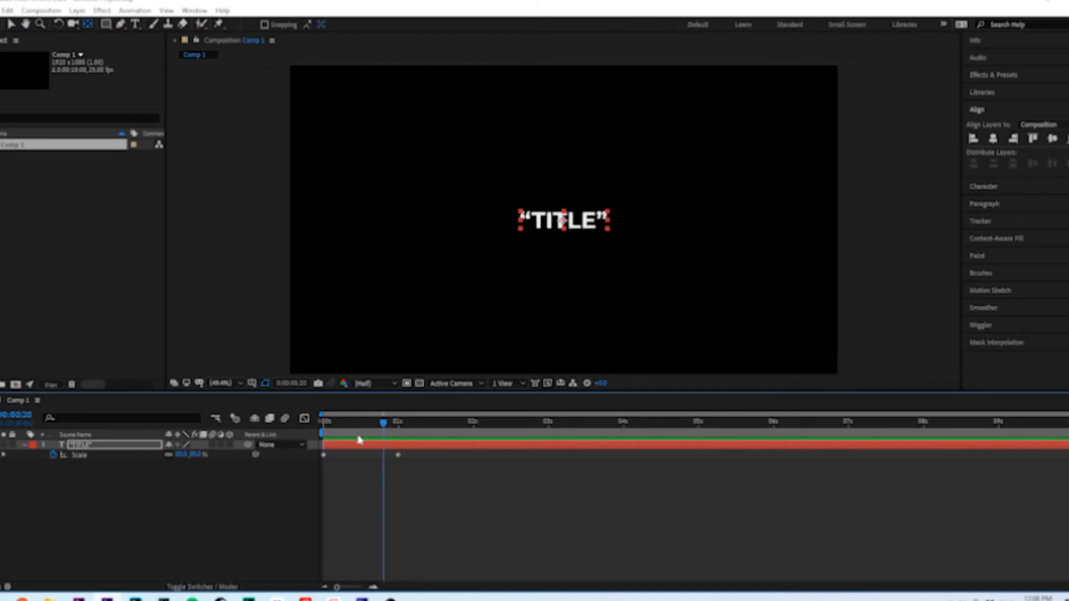
{"action": "key", "text": "space"}
{"action": "key", "text": "space"}
Apply Easy Ease to both Scale keyframes of the title and play back the result
{"action": "left_click_drag", "start_coordinate": [412, 489], "coordinate": [334, 453]}
{"action": "left_click_drag", "start_coordinate": [316, 454], "coordinate": [318, 454]}
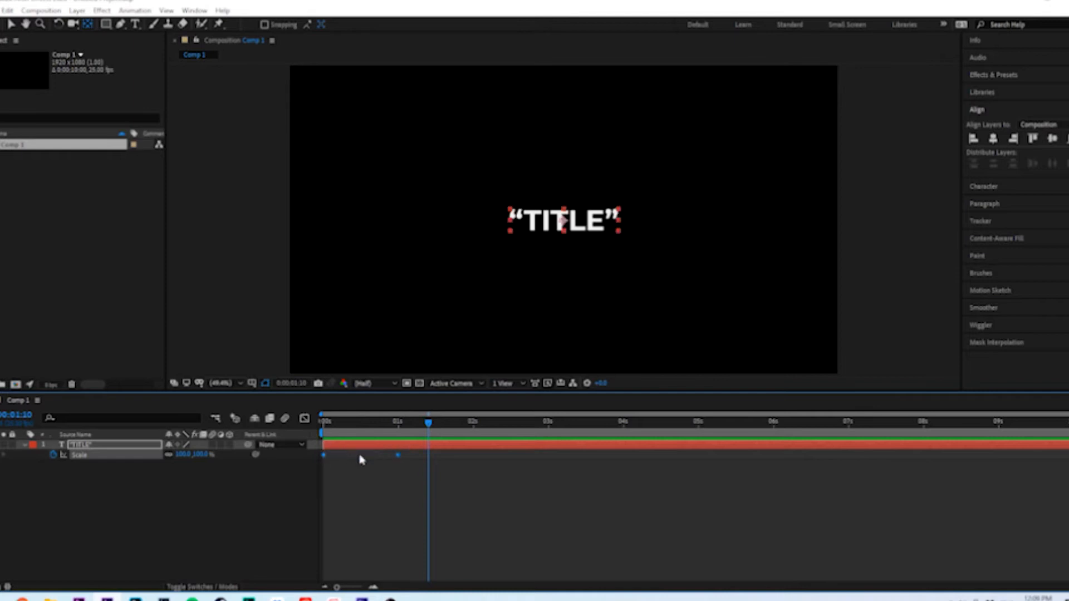
{"action": "right_click", "coordinate": [400, 458]}
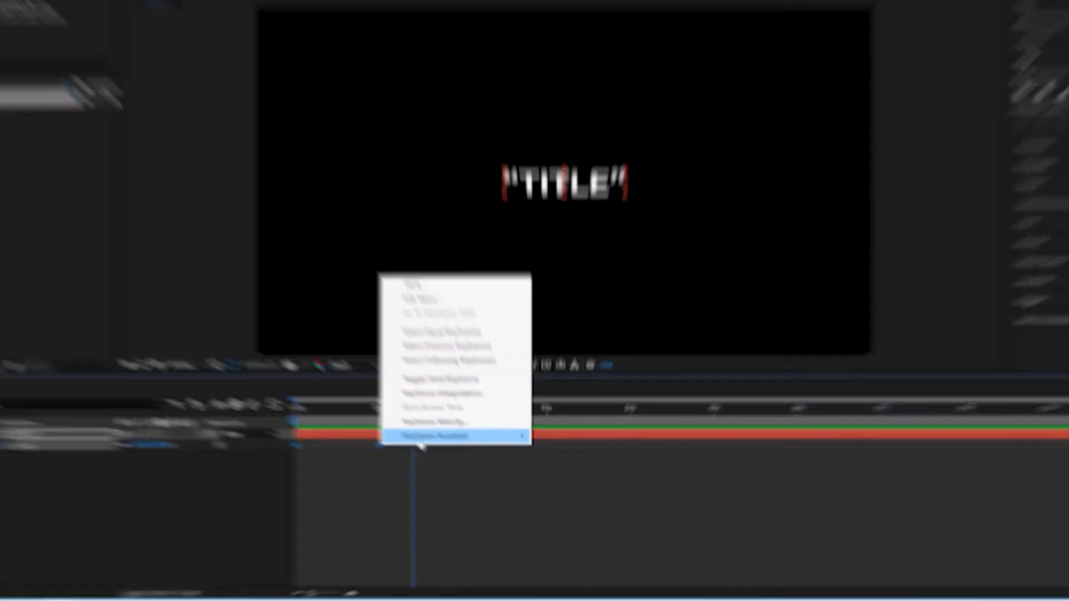
{"action": "mouse_move", "coordinate": [458, 450]}
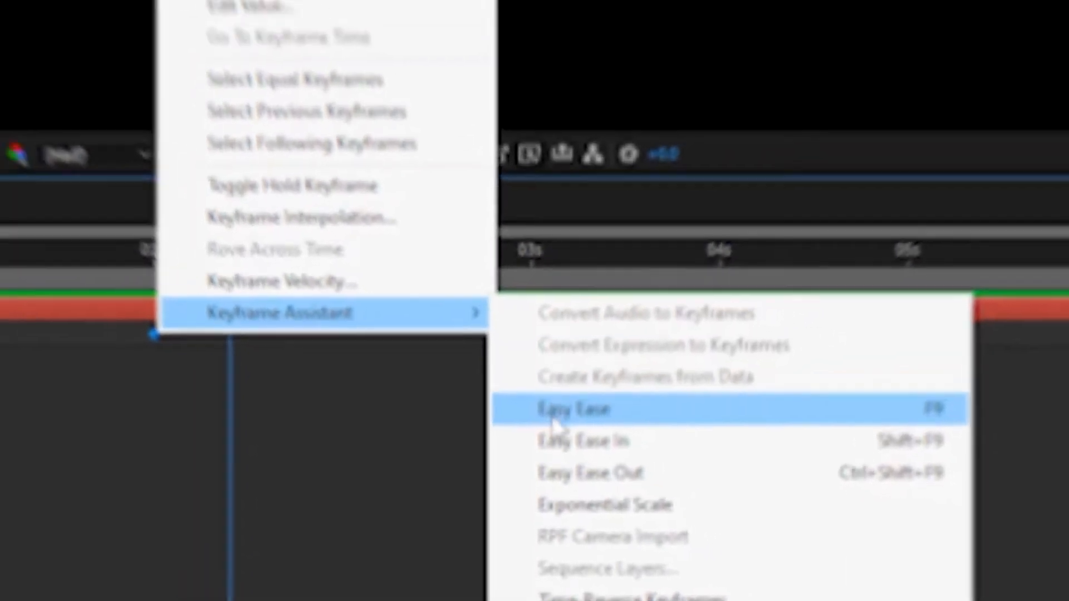
{"action": "left_click", "coordinate": [553, 392]}
{"action": "key", "text": "space"}
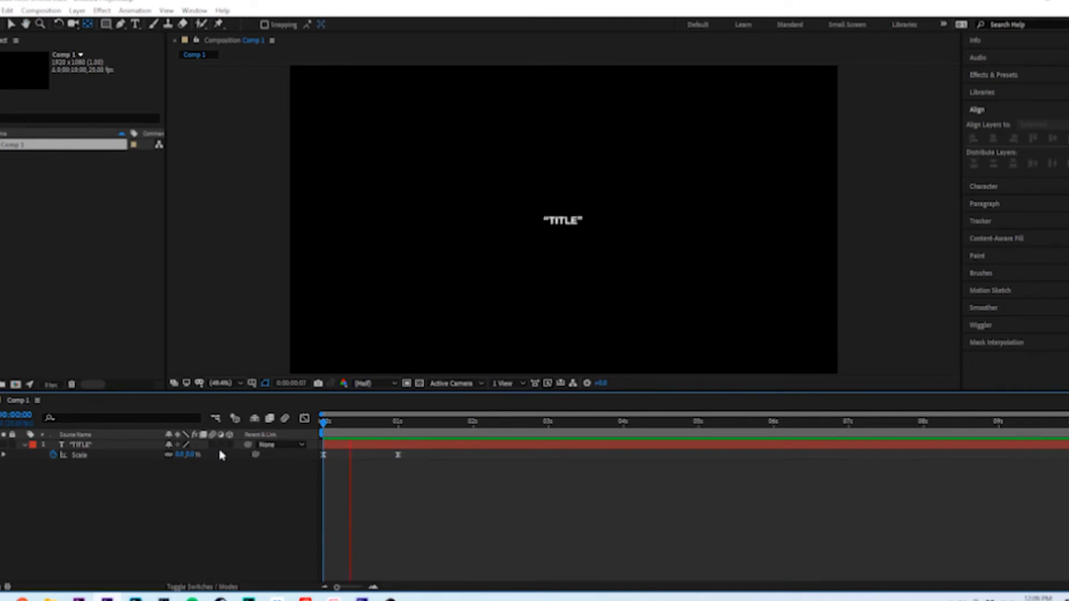
Select both Scale keyframes of the title and show them in the Graph Editor, checking that Edit Speed Graph is active
{"action": "key", "text": "space"}
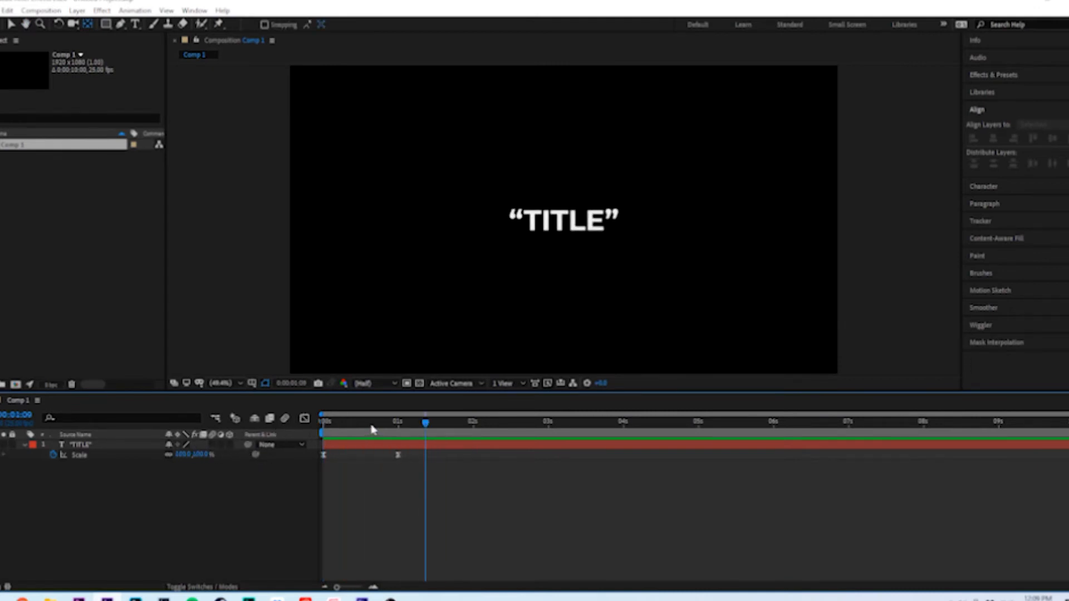
{"action": "key", "text": "space"}
{"action": "left_click", "coordinate": [353, 426]}
{"action": "left_click_drag", "start_coordinate": [435, 498], "coordinate": [320, 458]}
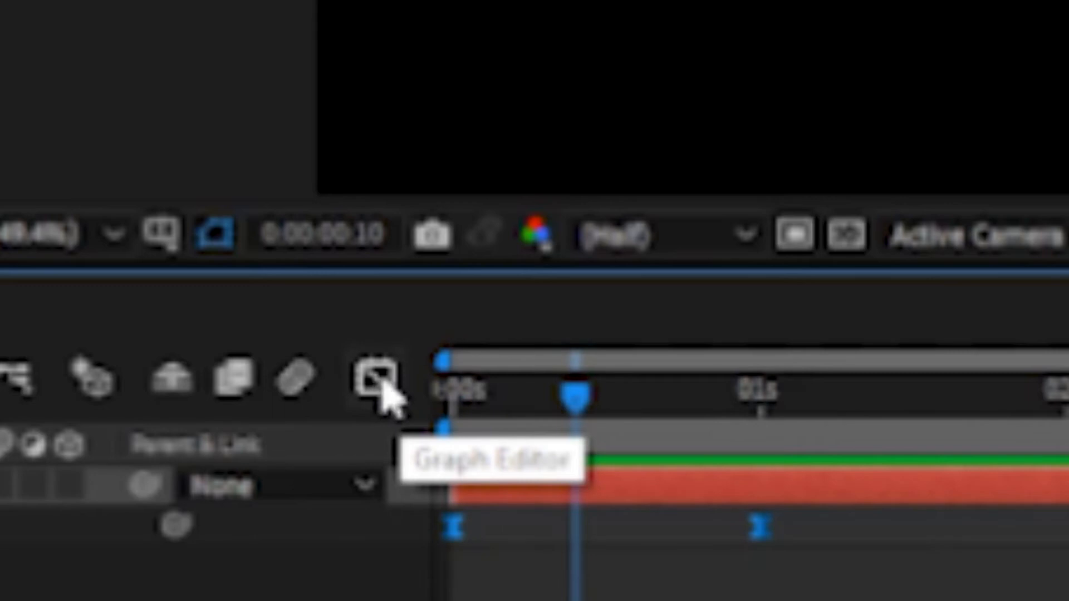
{"action": "left_click", "coordinate": [377, 383]}
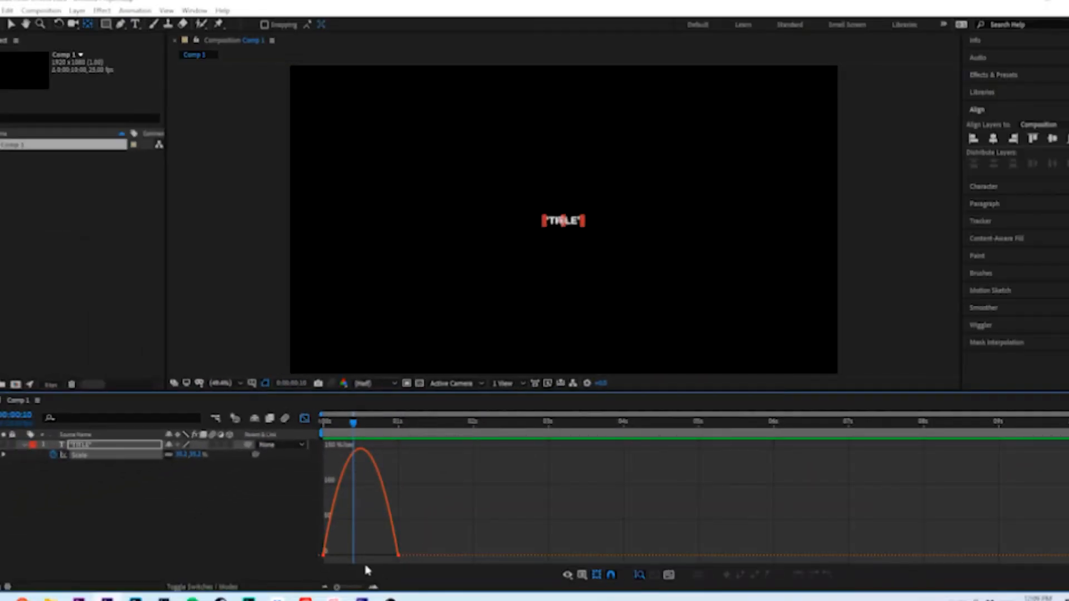
{"action": "right_click", "coordinate": [466, 484]}
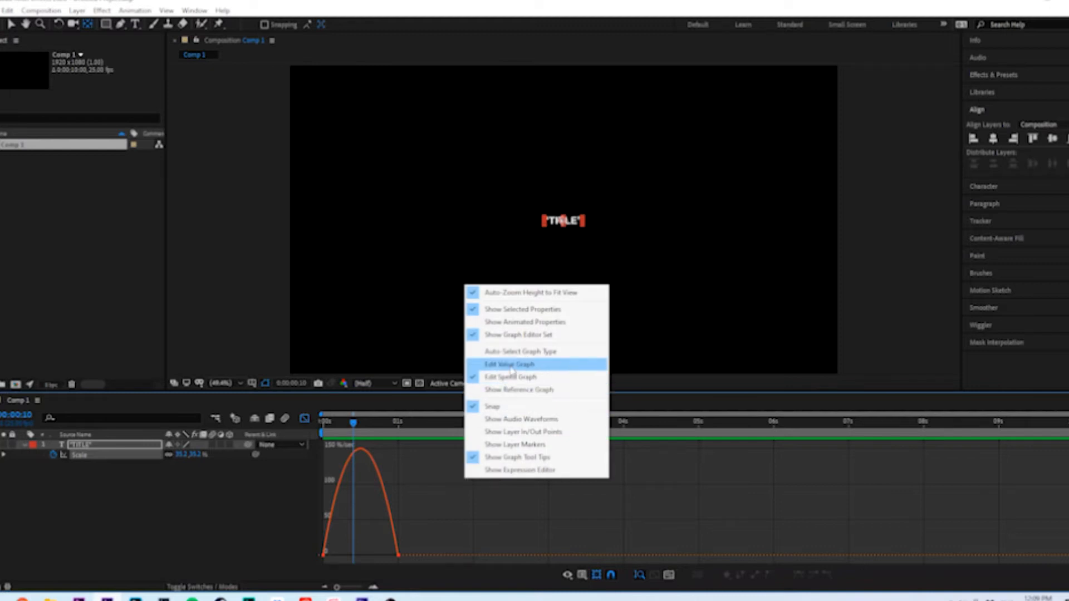
{"action": "left_click", "coordinate": [437, 508]}
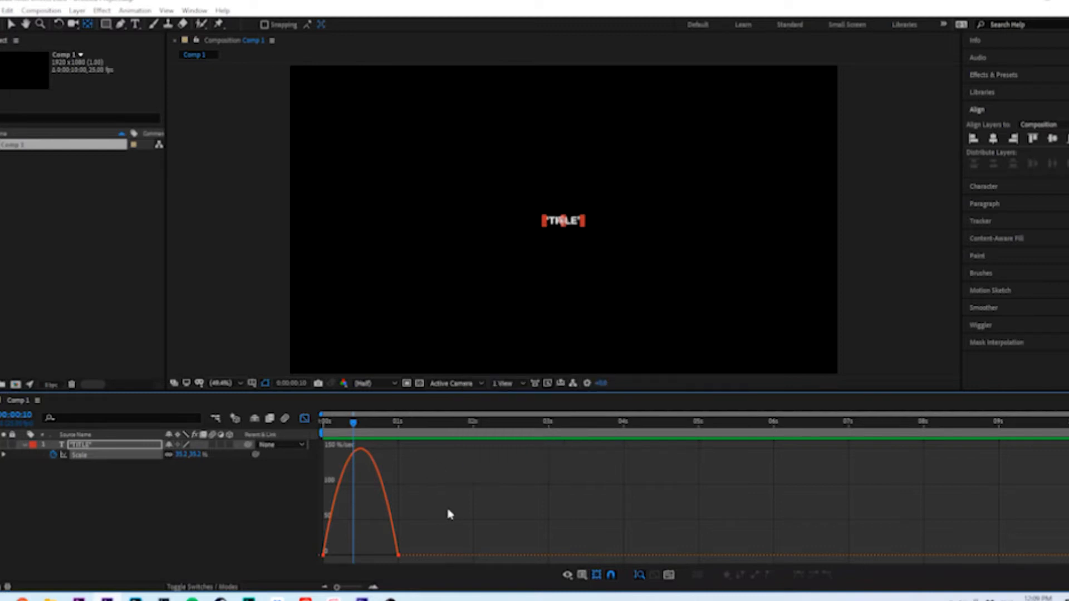
{"action": "right_click", "coordinate": [427, 490]}
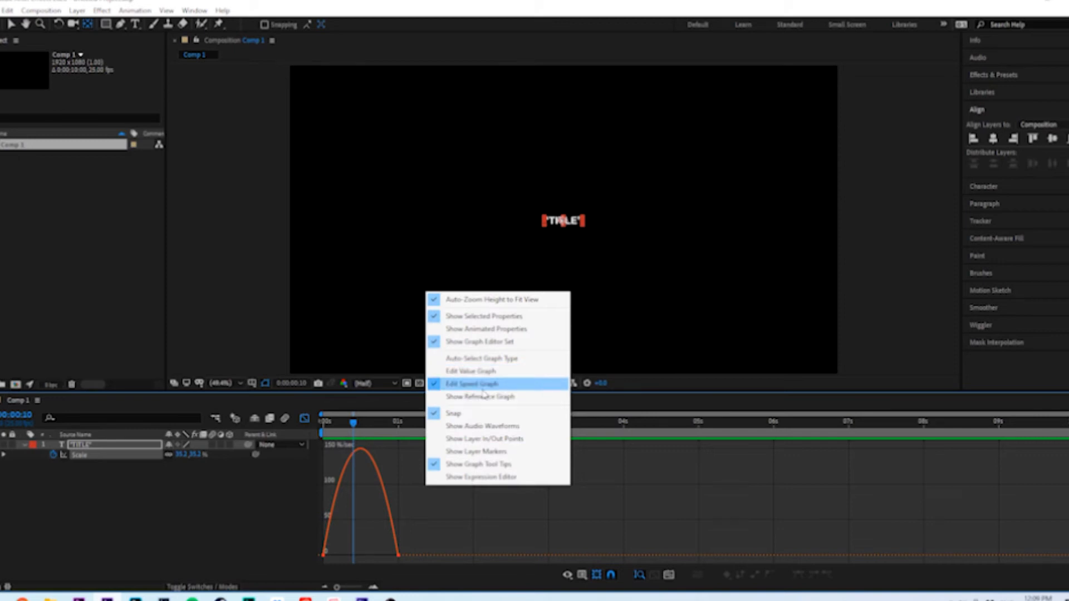
{"action": "left_click", "coordinate": [432, 540]}
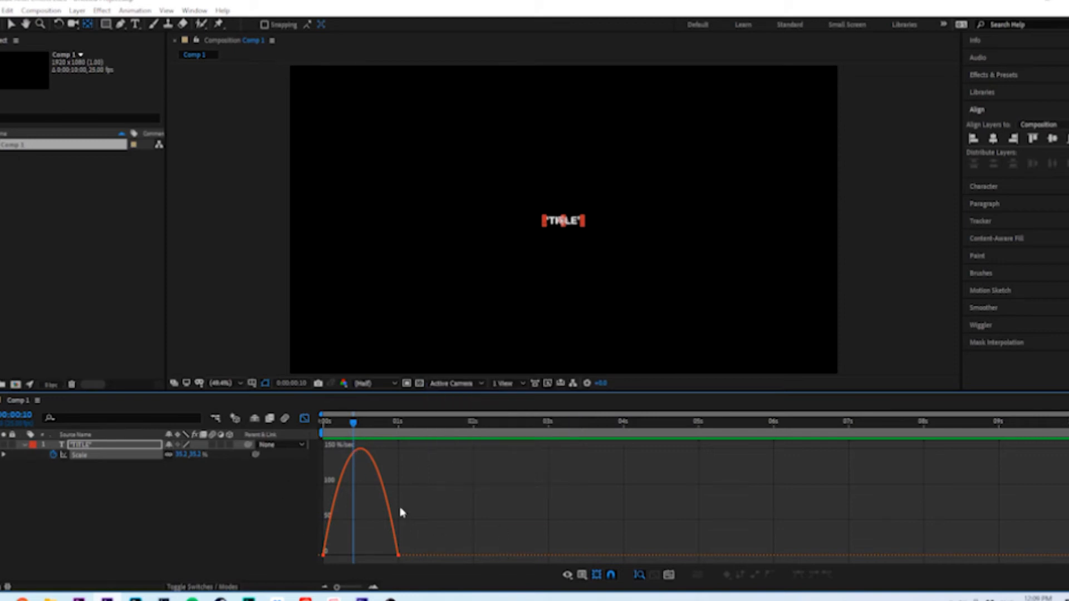
Lengthen the incoming speed handle of the 1-second Scale keyframe back to about frame 12 for a fast start and slow finish
{"action": "mouse_move", "coordinate": [340, 433]}
{"action": "left_mouse_down"}
{"action": "mouse_move", "coordinate": [326, 437]}
{"action": "mouse_move", "coordinate": [404, 438]}
{"action": "mouse_move", "coordinate": [325, 438]}
{"action": "left_mouse_up"}
{"action": "key", "text": "space"}
{"action": "left_click", "coordinate": [399, 556]}
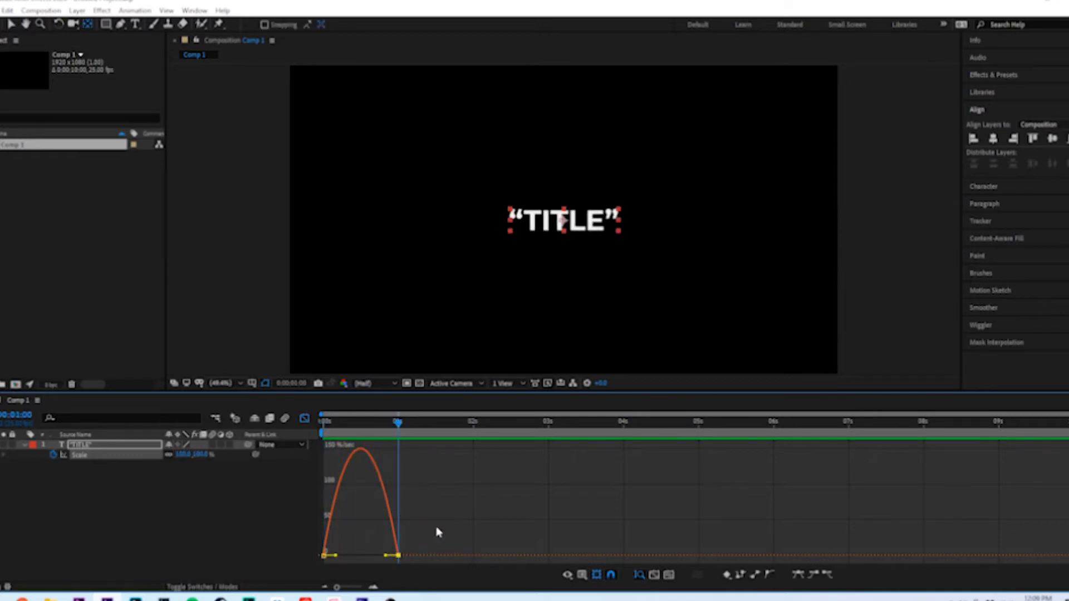
{"action": "key", "text": "equal"}
{"action": "key", "text": "equal"}
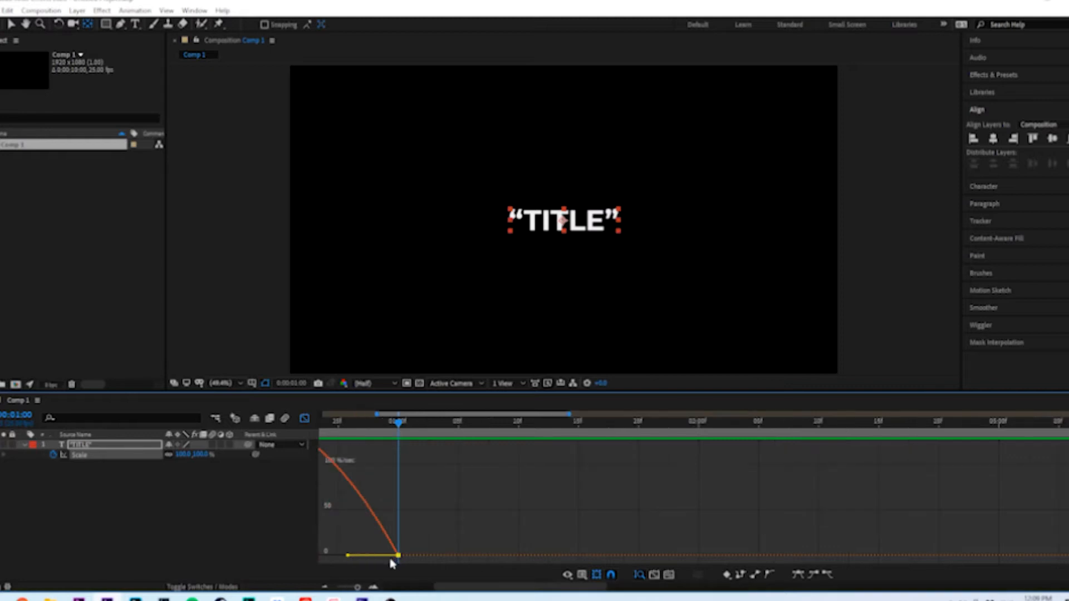
{"action": "left_click_drag", "start_coordinate": [439, 586], "coordinate": [401, 587]}
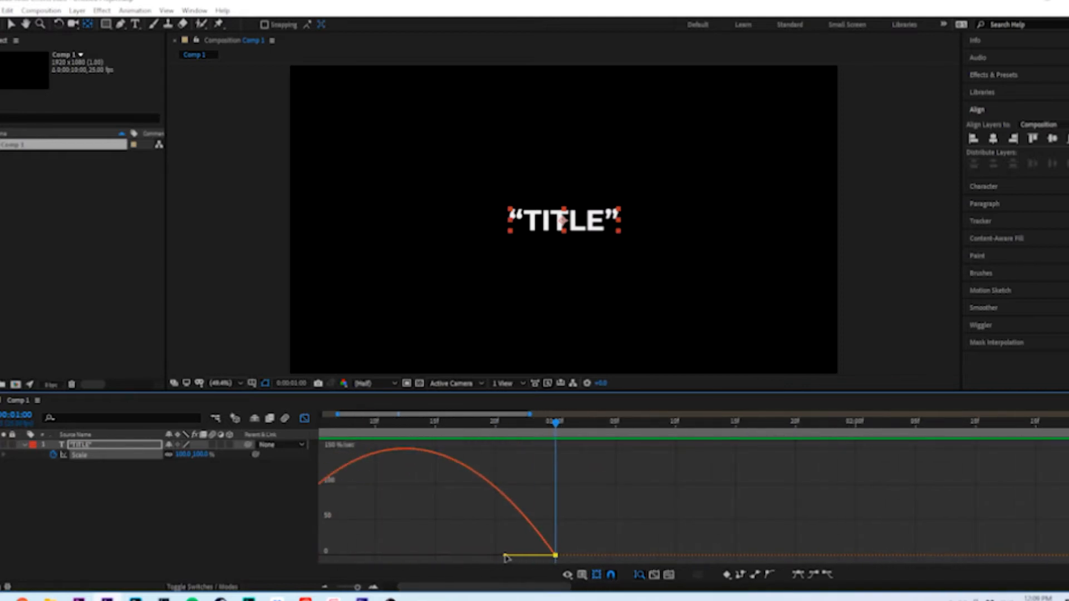
{"action": "left_click_drag", "start_coordinate": [505, 557], "coordinate": [404, 561]}
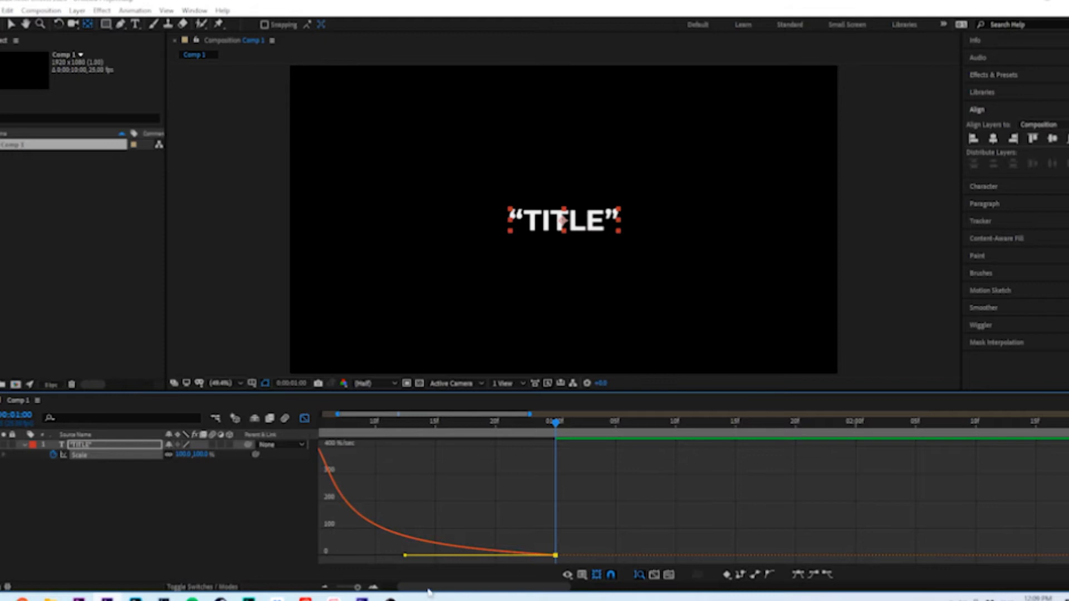
Preview the title's scale-up from the start of the composition with the reshaped speed curve
{"action": "key", "text": "Home"}
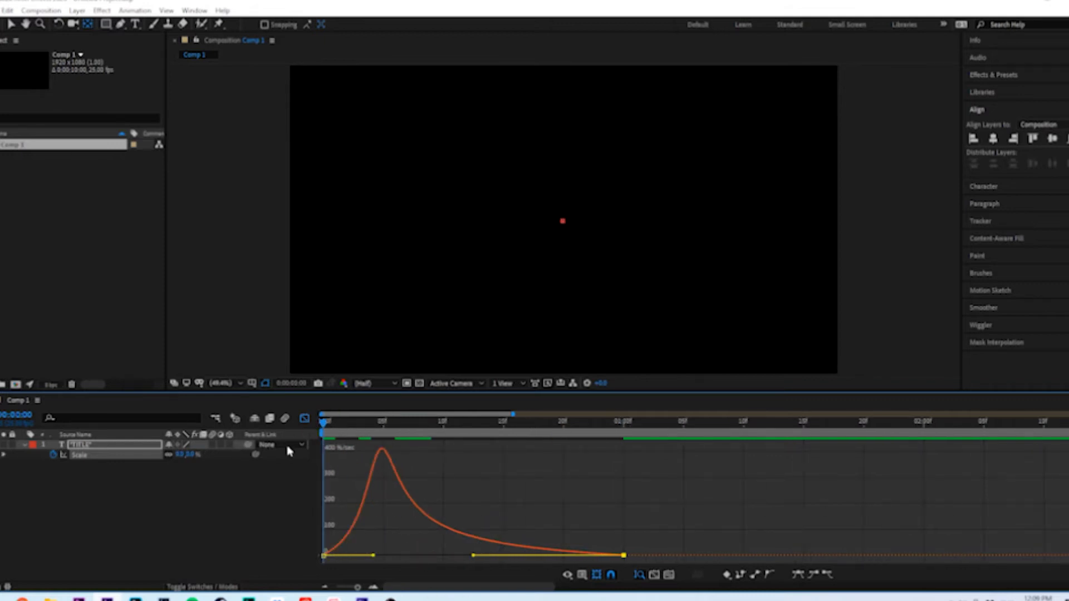
{"action": "left_click_drag", "start_coordinate": [328, 424], "coordinate": [418, 424]}
{"action": "key", "text": "space"}
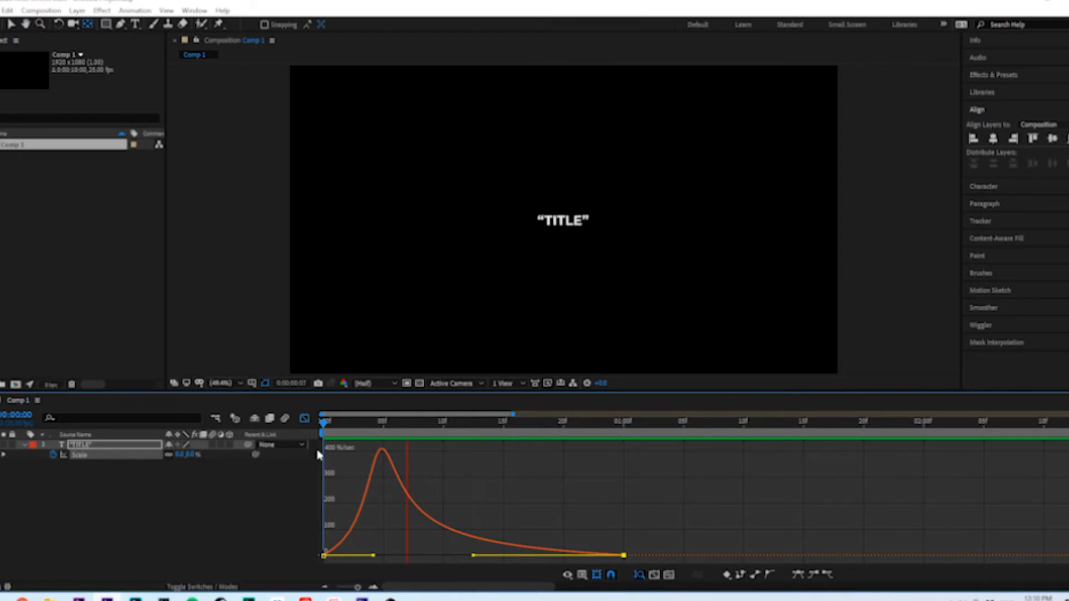
{"action": "key", "text": "space"}
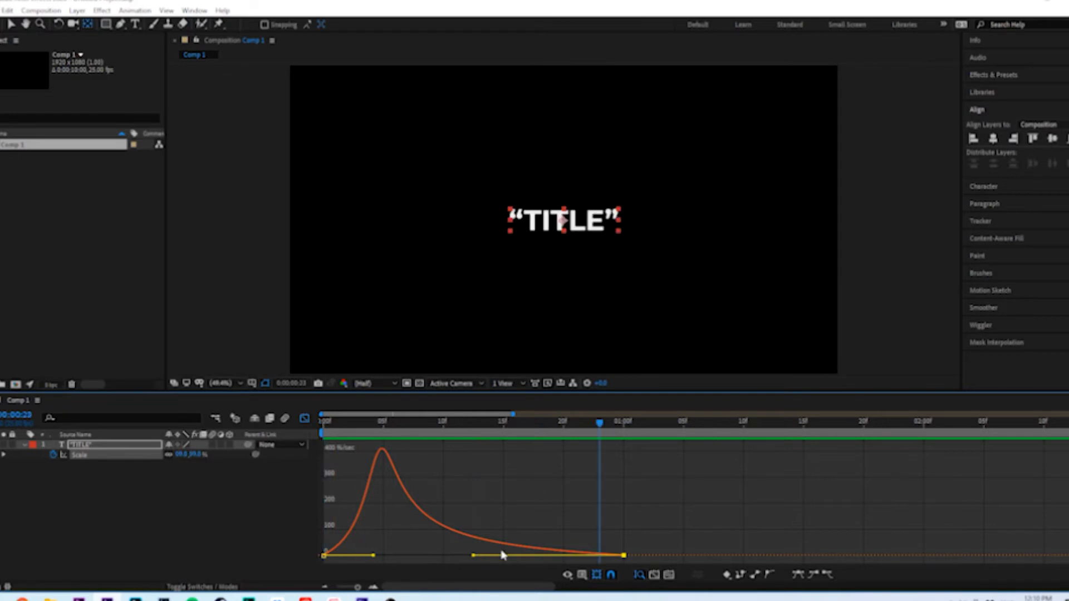
Close the Graph Editor, replay the animation and place the current time at frame 8
{"action": "left_click", "coordinate": [305, 419]}
{"action": "left_click", "coordinate": [370, 498]}
{"action": "key", "text": "space"}
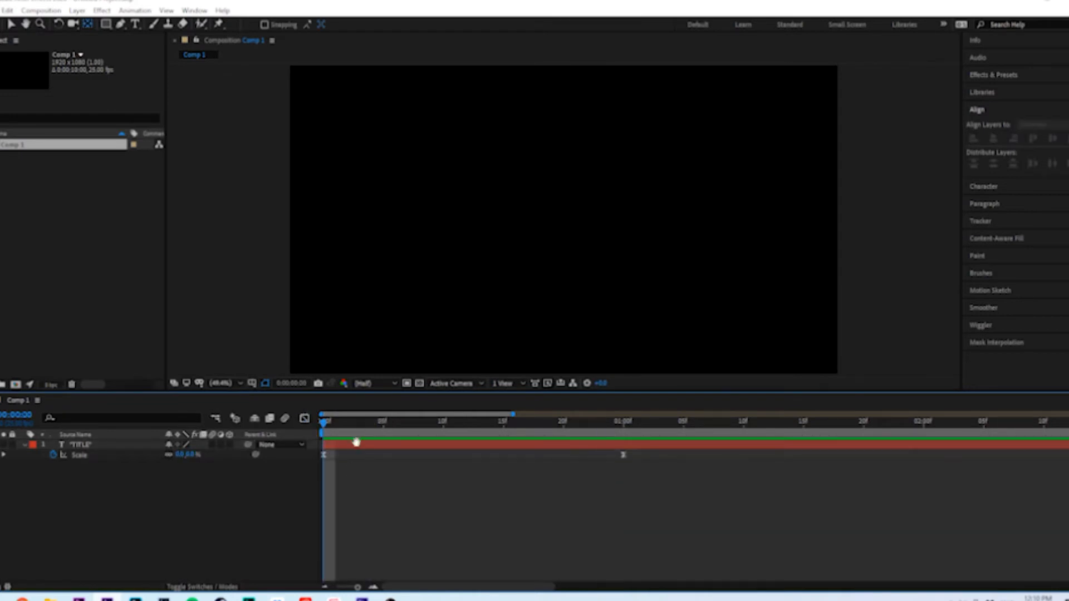
{"action": "mouse_move", "coordinate": [418, 430]}
{"action": "left_mouse_down"}
{"action": "mouse_move", "coordinate": [404, 432]}
{"action": "mouse_move", "coordinate": [491, 428]}
{"action": "mouse_move", "coordinate": [331, 436]}
{"action": "mouse_move", "coordinate": [358, 425]}
{"action": "mouse_move", "coordinate": [419, 430]}
{"action": "left_mouse_up"}
{"action": "key", "text": "space"}
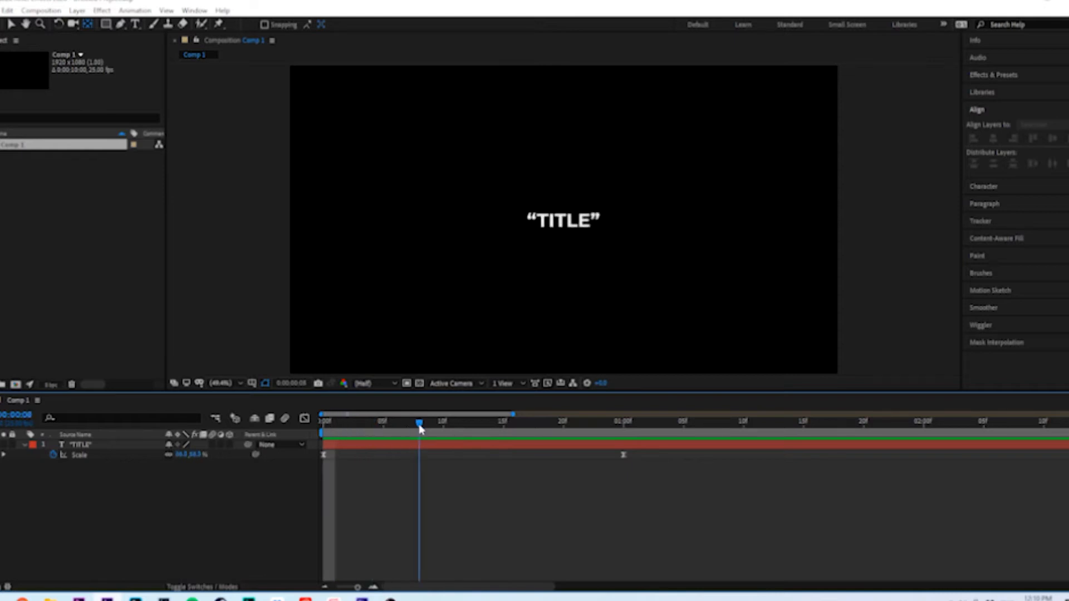
Enable motion blur for the title layer and check that the layer switches are shown
{"action": "left_click", "coordinate": [211, 444]}
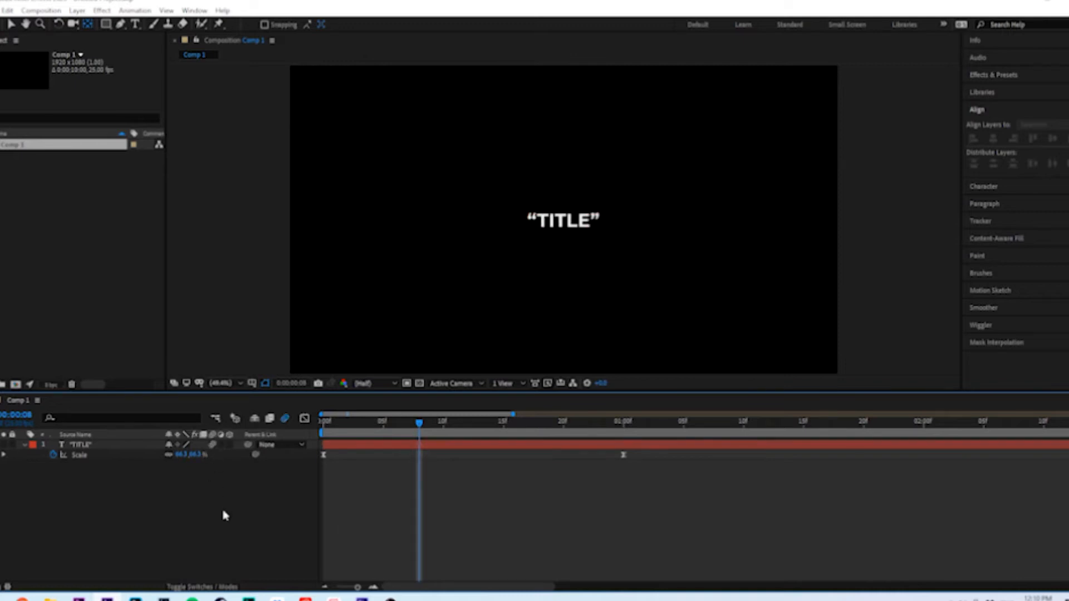
{"action": "left_click", "coordinate": [193, 589]}
{"action": "left_click", "coordinate": [195, 588]}
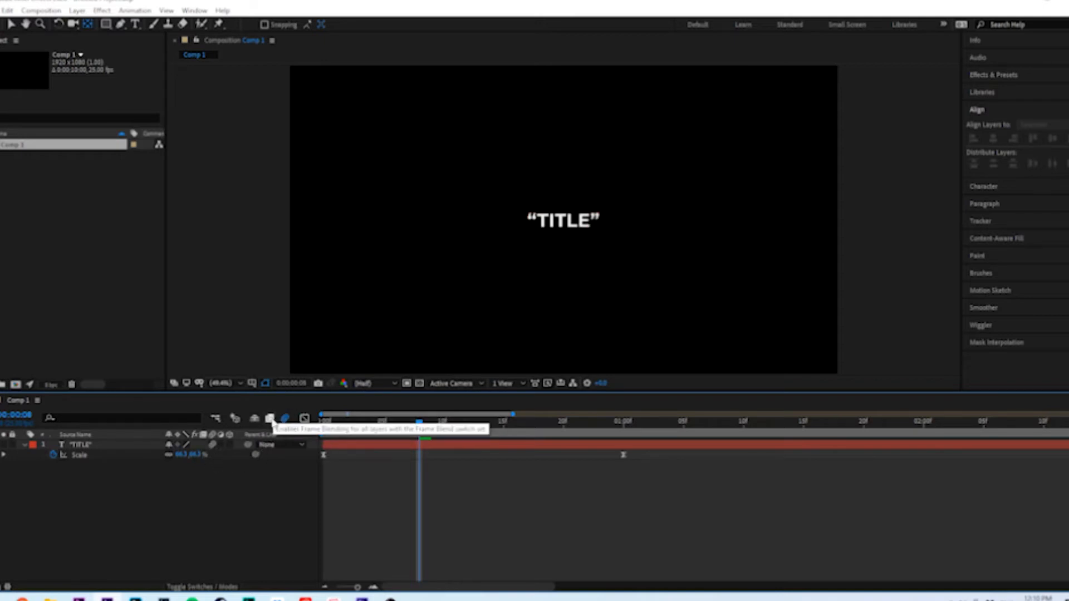
Preview the title animation with motion blur and return to the start of the composition
{"action": "left_click_drag", "start_coordinate": [372, 426], "coordinate": [322, 426]}
{"action": "key", "text": "space"}
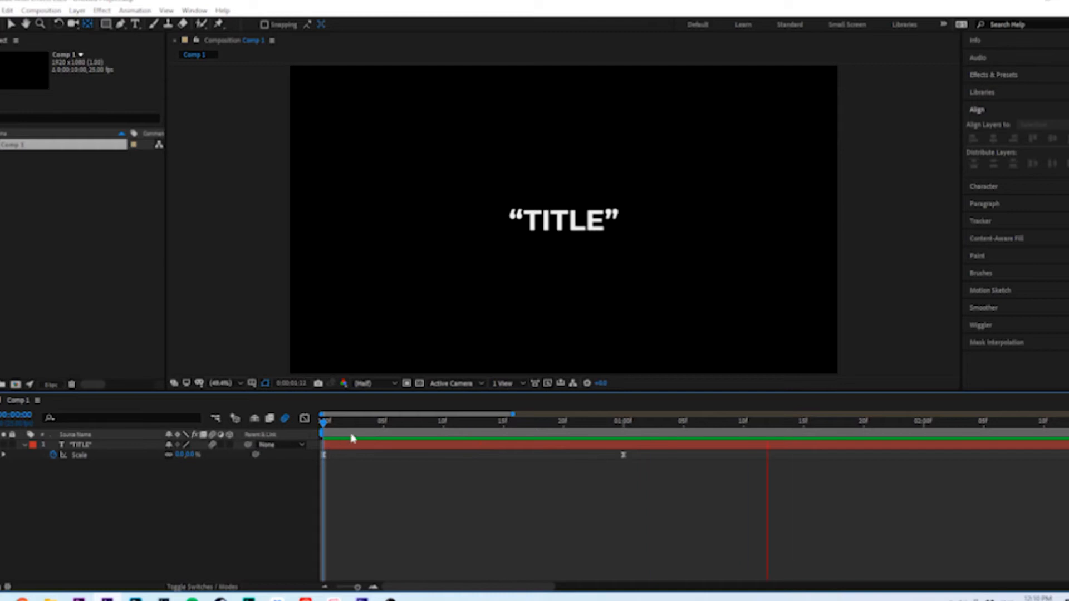
{"action": "key", "text": "space"}
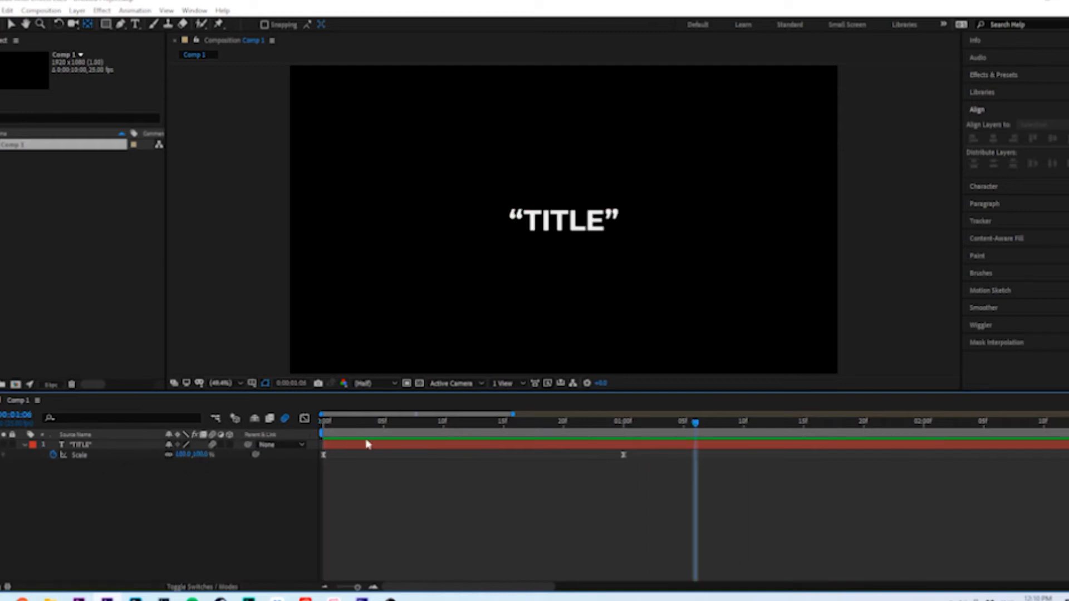
{"action": "left_click_drag", "start_coordinate": [357, 426], "coordinate": [304, 437]}
{"action": "key", "text": "space"}
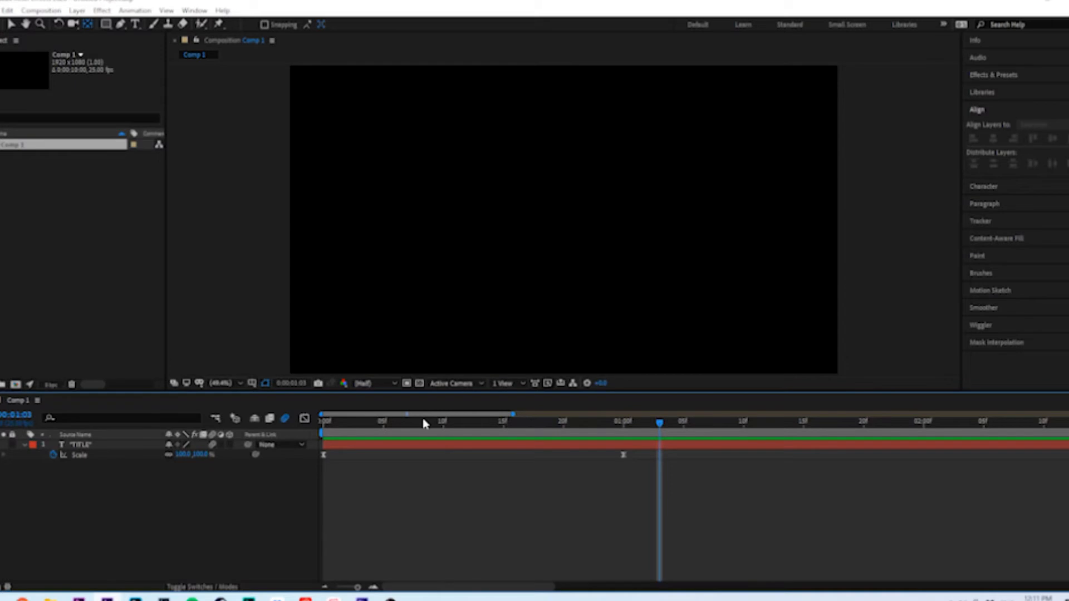
{"action": "key", "text": "Home"}
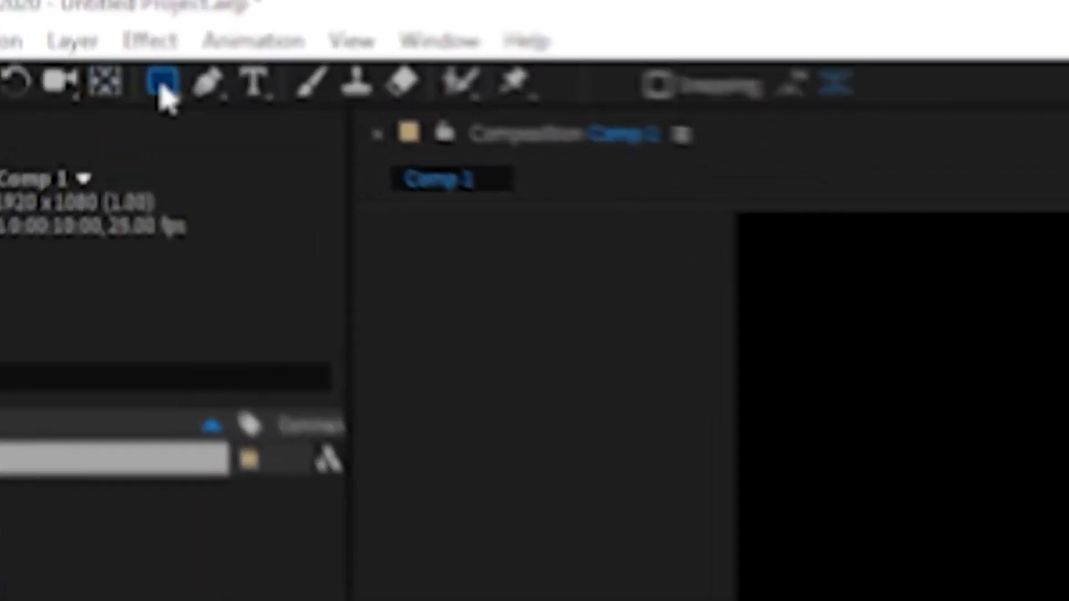
Choose the Rectangle Tool and set its fill to None
{"action": "left_click", "coordinate": [106, 25]}
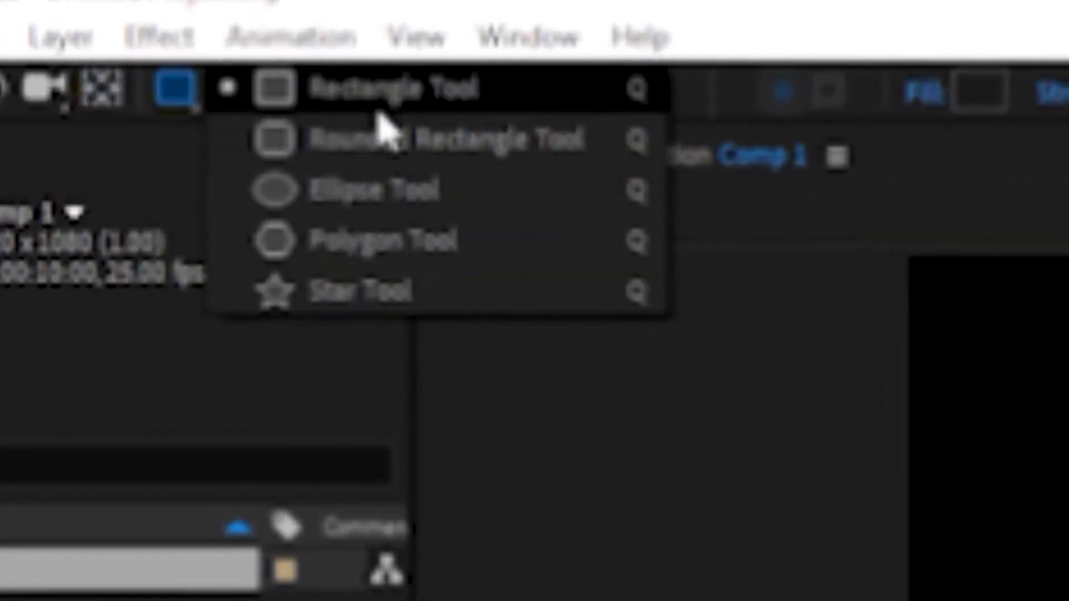
{"action": "left_click", "coordinate": [183, 107]}
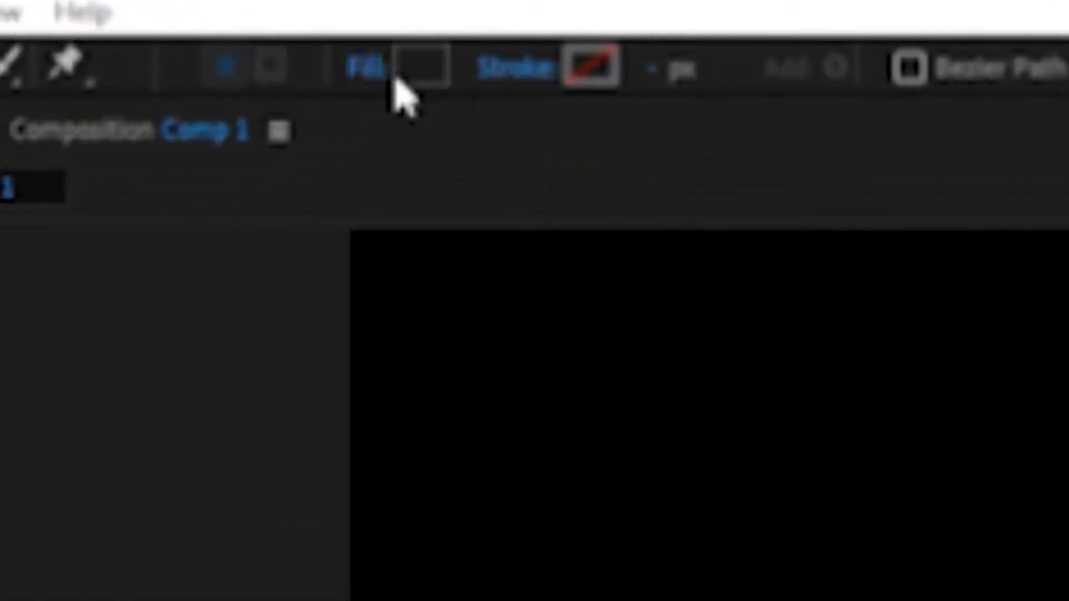
{"action": "left_click", "coordinate": [362, 69]}
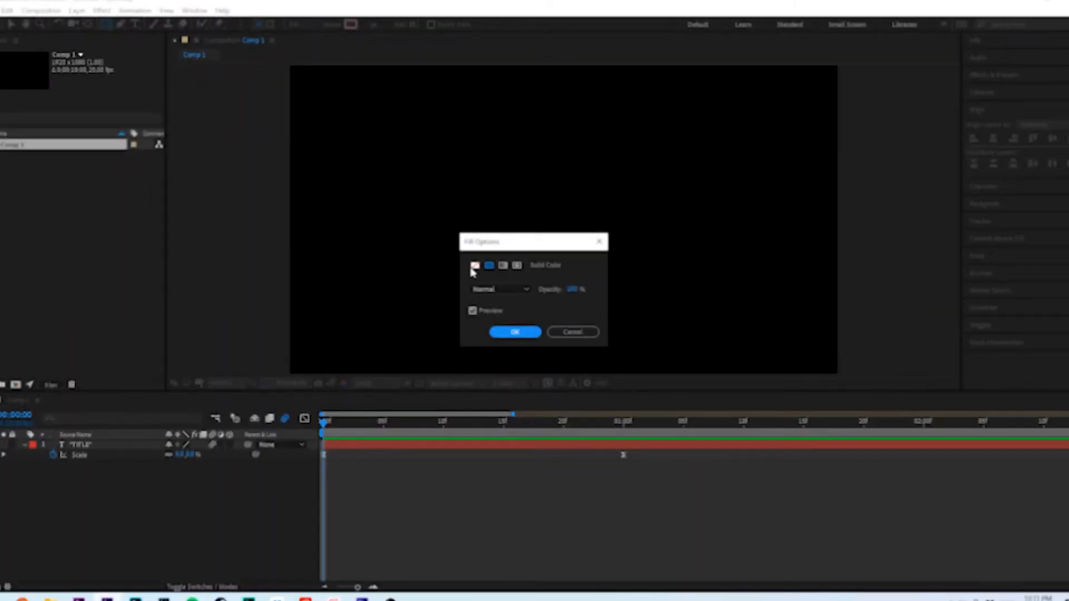
{"action": "left_click", "coordinate": [473, 267]}
{"action": "left_click", "coordinate": [515, 332]}
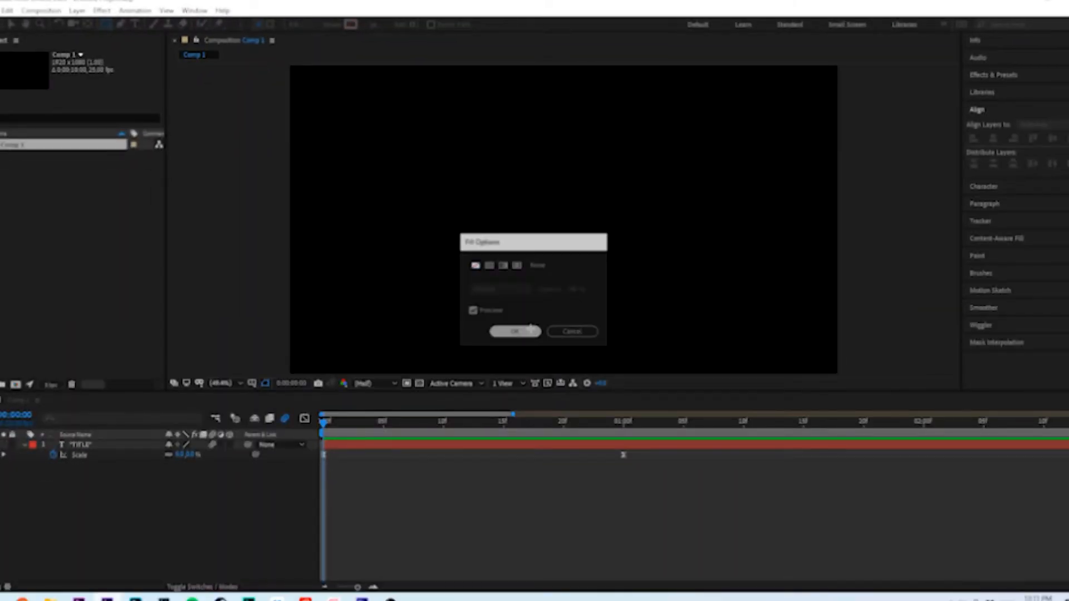
Set the rectangle's stroke to a solid white colour and confirm its stroke width
{"action": "left_click", "coordinate": [332, 25]}
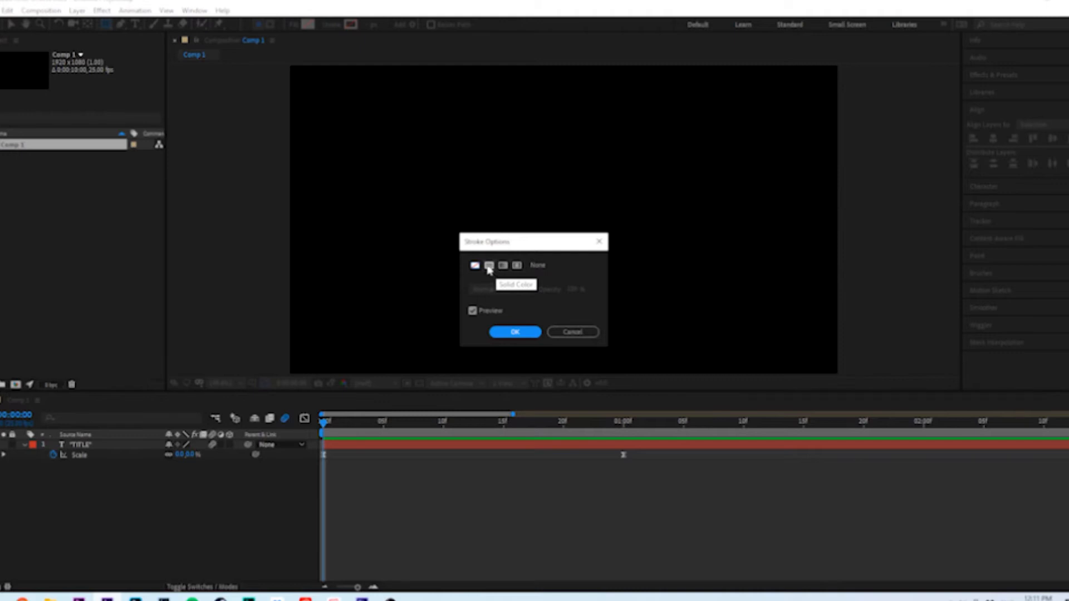
{"action": "left_click", "coordinate": [489, 266]}
{"action": "left_click", "coordinate": [507, 332]}
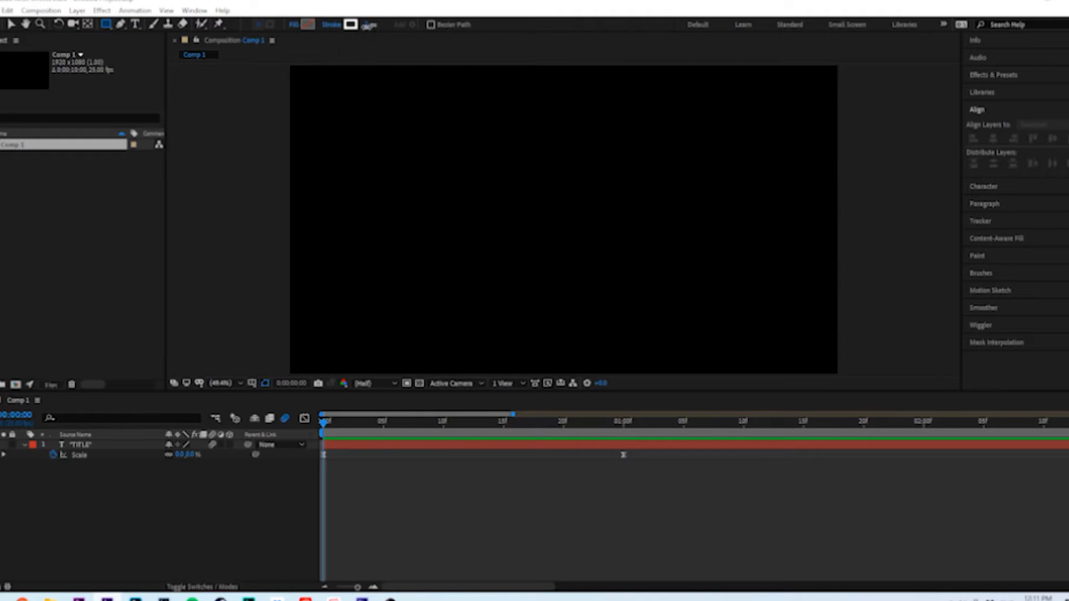
{"action": "left_click", "coordinate": [373, 26]}
{"action": "key", "text": "Return"}
Go to frame 23 and draw an outlined rectangle framing the title text on a new shape layer
{"action": "left_click", "coordinate": [2, 448]}
{"action": "left_click_drag", "start_coordinate": [369, 434], "coordinate": [604, 433]}
{"action": "left_click_drag", "start_coordinate": [501, 199], "coordinate": [631, 243]}
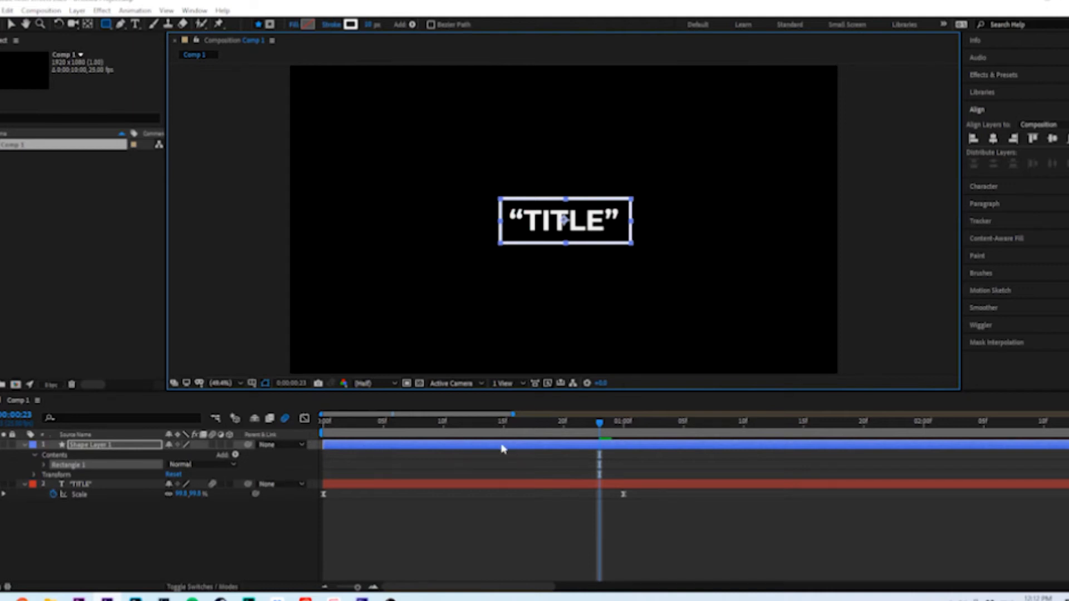
Hide the title layer and centre the rectangle's shape layer horizontally and vertically in the composition
{"action": "left_click", "coordinate": [0, 484]}
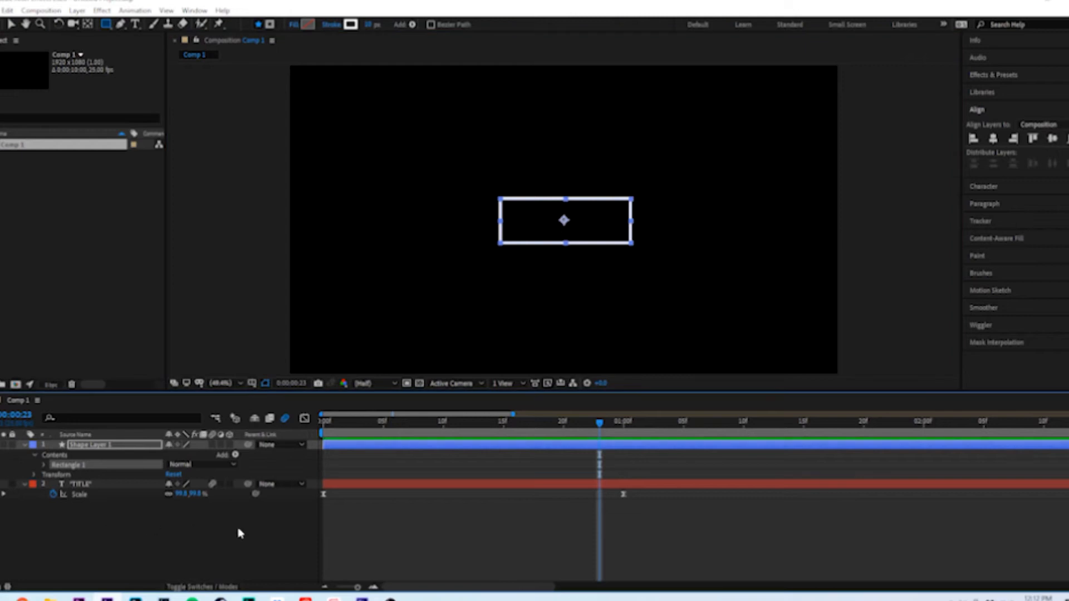
{"action": "key", "text": "k"}
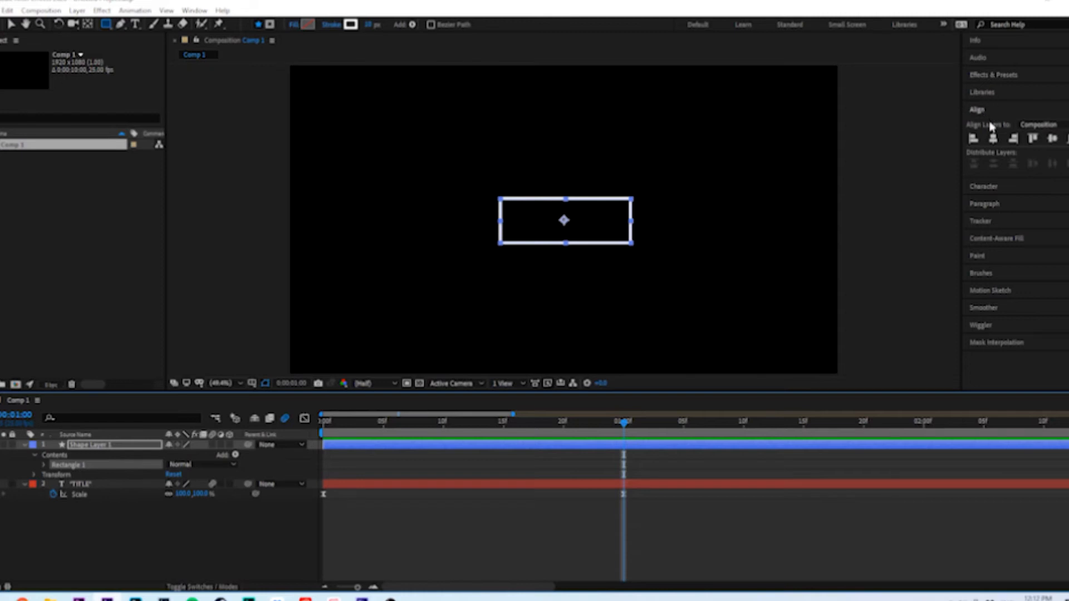
{"action": "left_click", "coordinate": [994, 138]}
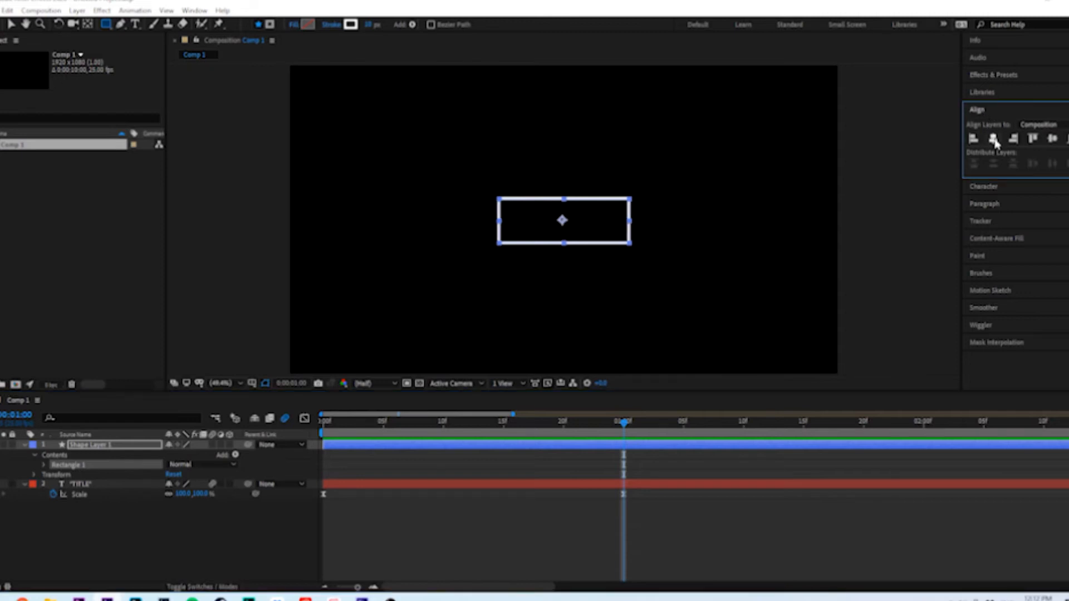
{"action": "left_click", "coordinate": [1052, 138]}
{"action": "left_click", "coordinate": [655, 494]}
Expand the shape layer's Transform properties and add a Position keyframe for the centred rectangle at 1 second
{"action": "left_click_drag", "start_coordinate": [420, 425], "coordinate": [551, 428]}
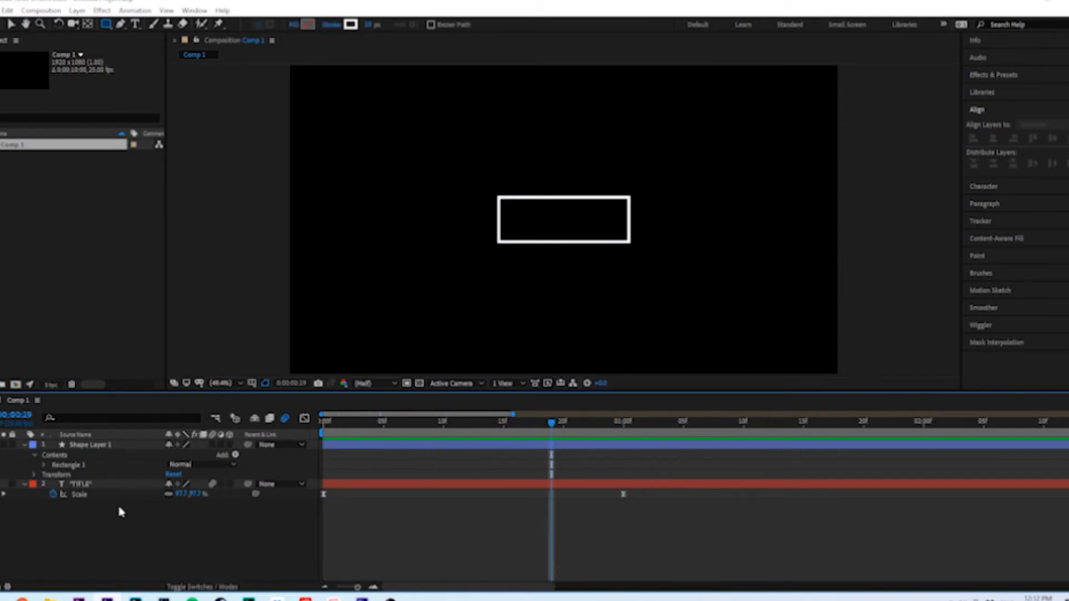
{"action": "left_click", "coordinate": [38, 456]}
{"action": "left_click", "coordinate": [35, 476]}
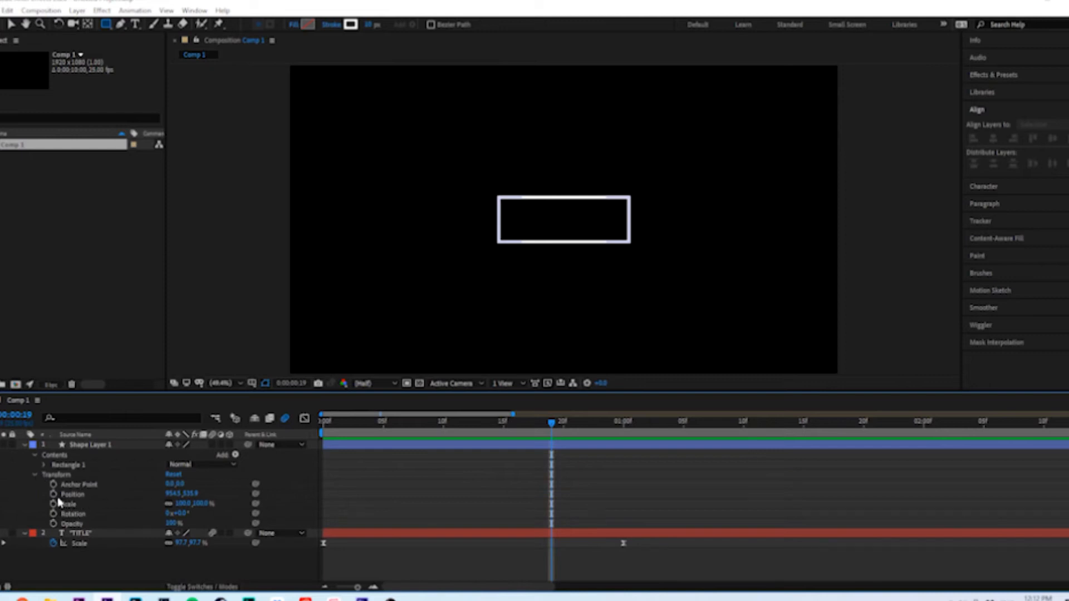
{"action": "left_click", "coordinate": [112, 496]}
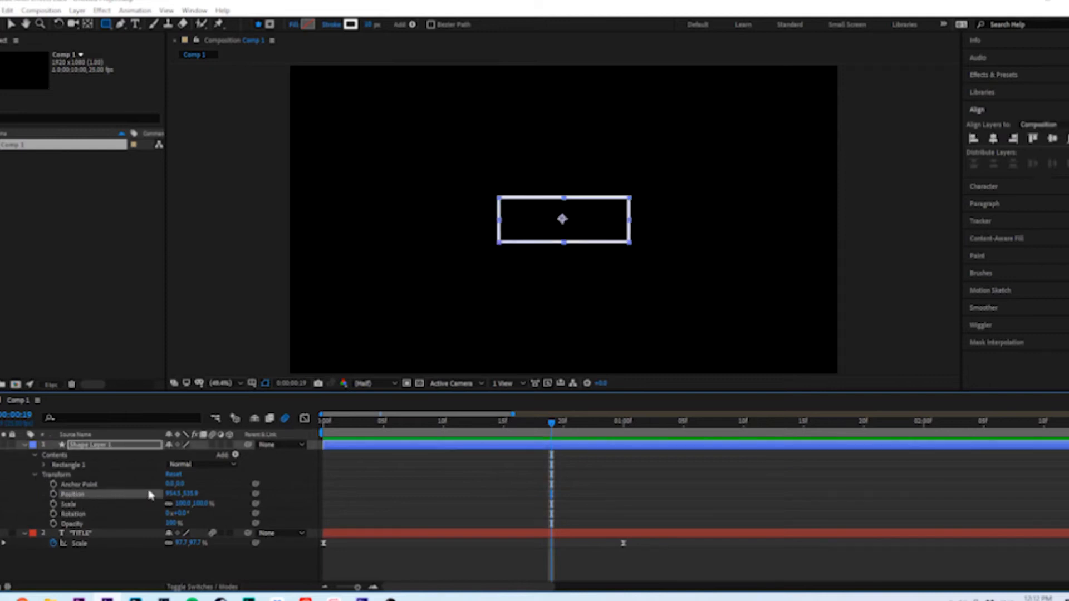
{"action": "left_click_drag", "start_coordinate": [567, 434], "coordinate": [623, 427]}
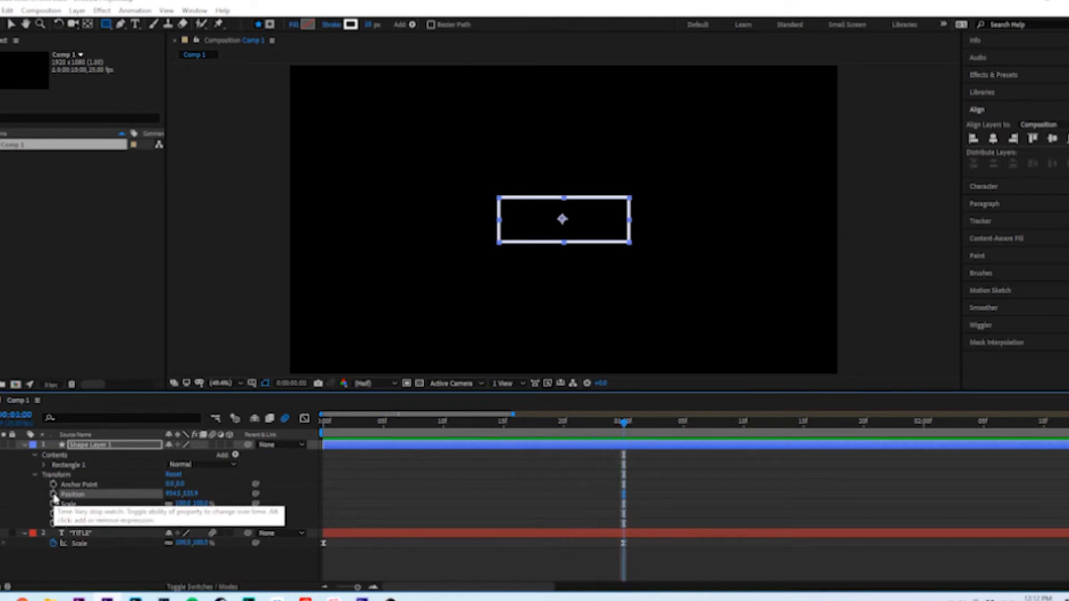
{"action": "left_click", "coordinate": [54, 494]}
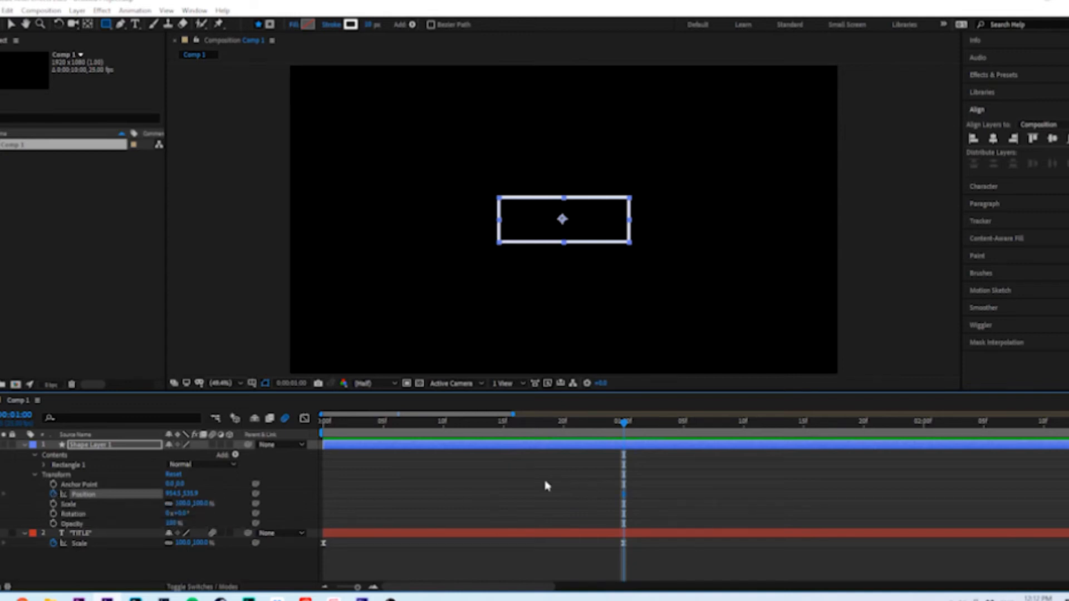
At frame 0, move the rectangle below the visible frame to a Y position of about 1222 and preview its upward movement
{"action": "left_click_drag", "start_coordinate": [630, 425], "coordinate": [323, 457]}
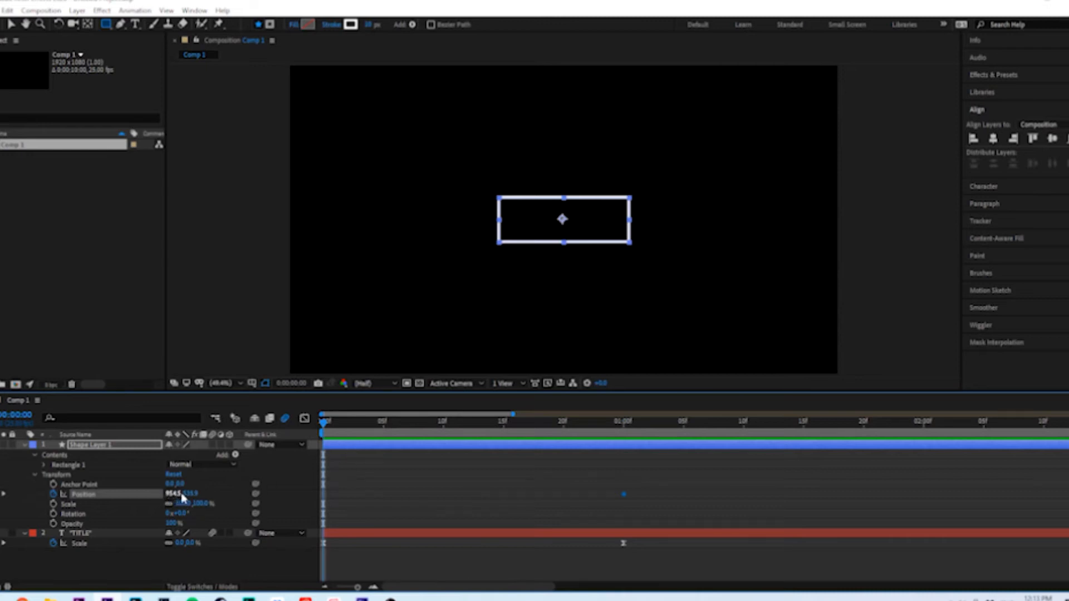
{"action": "left_click_drag", "start_coordinate": [190, 494], "coordinate": [339, 494]}
{"action": "left_click_drag", "start_coordinate": [383, 464], "coordinate": [655, 418]}
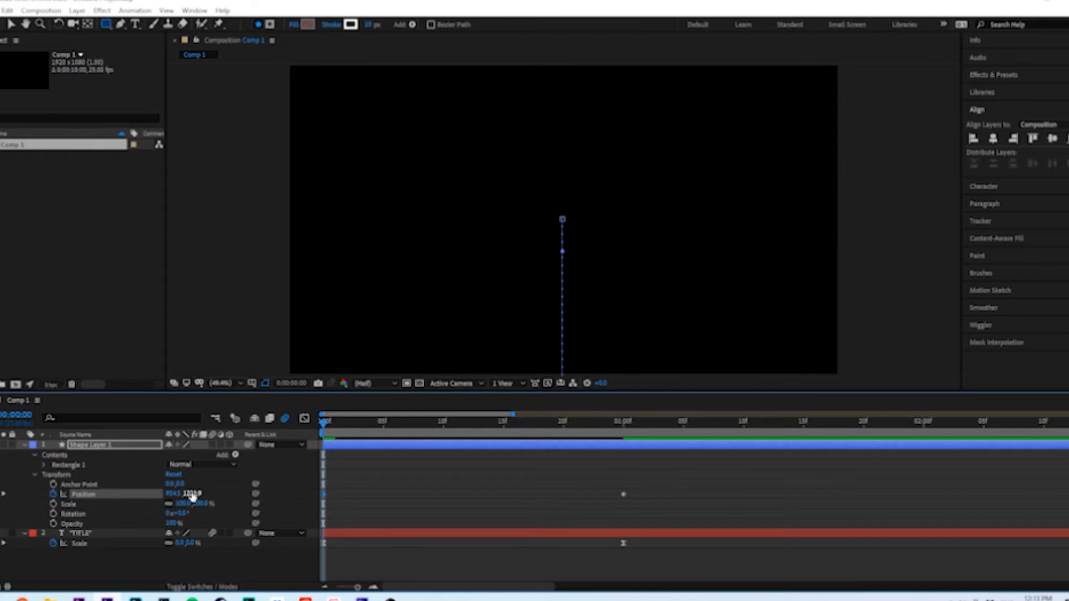
{"action": "left_click", "coordinate": [380, 491]}
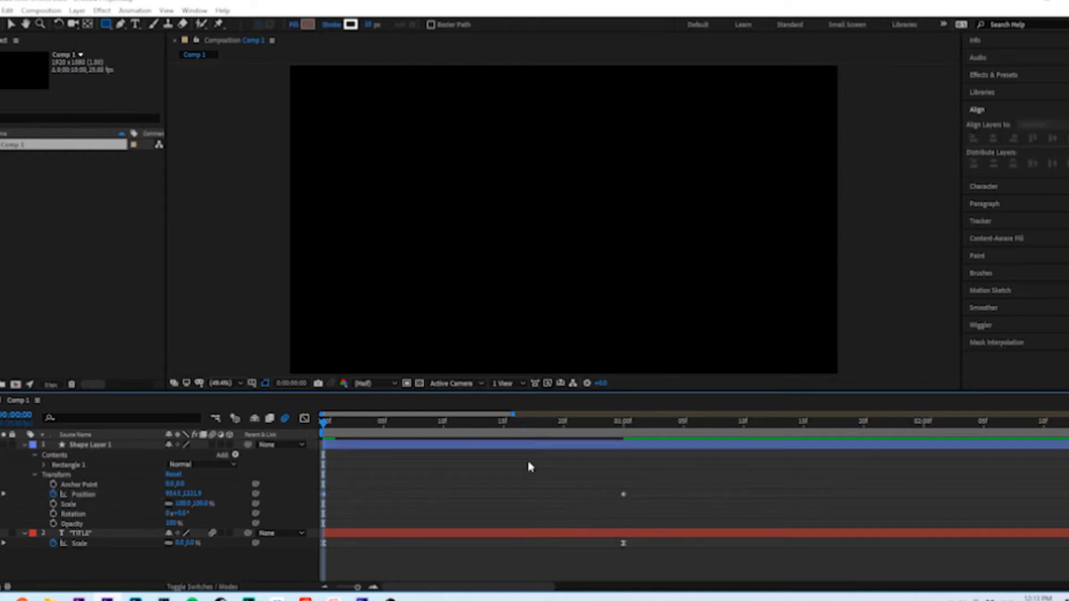
{"action": "key", "text": "space"}
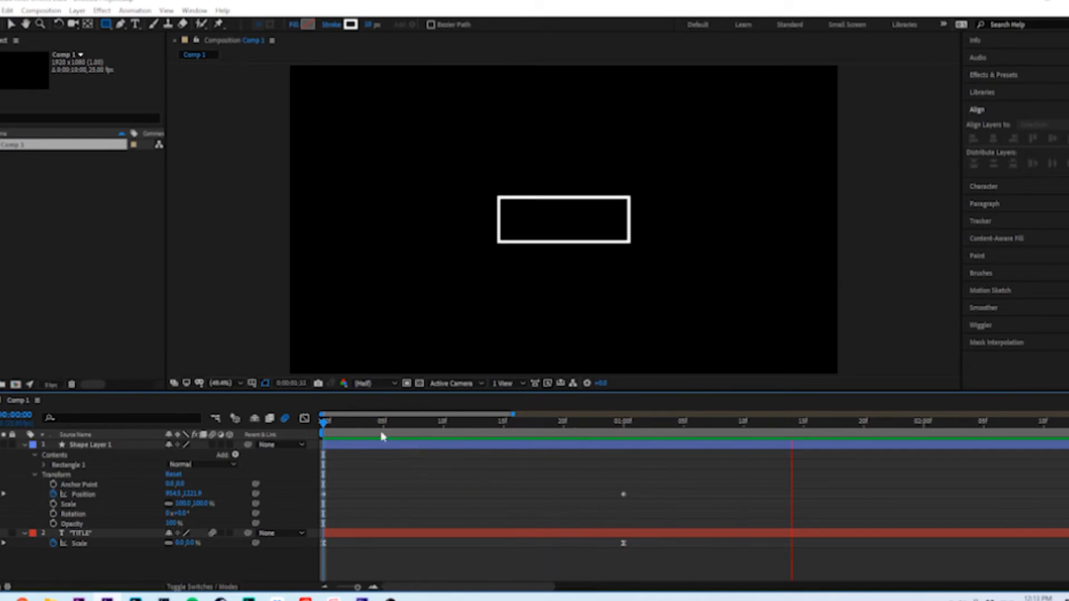
{"action": "key", "text": "space"}
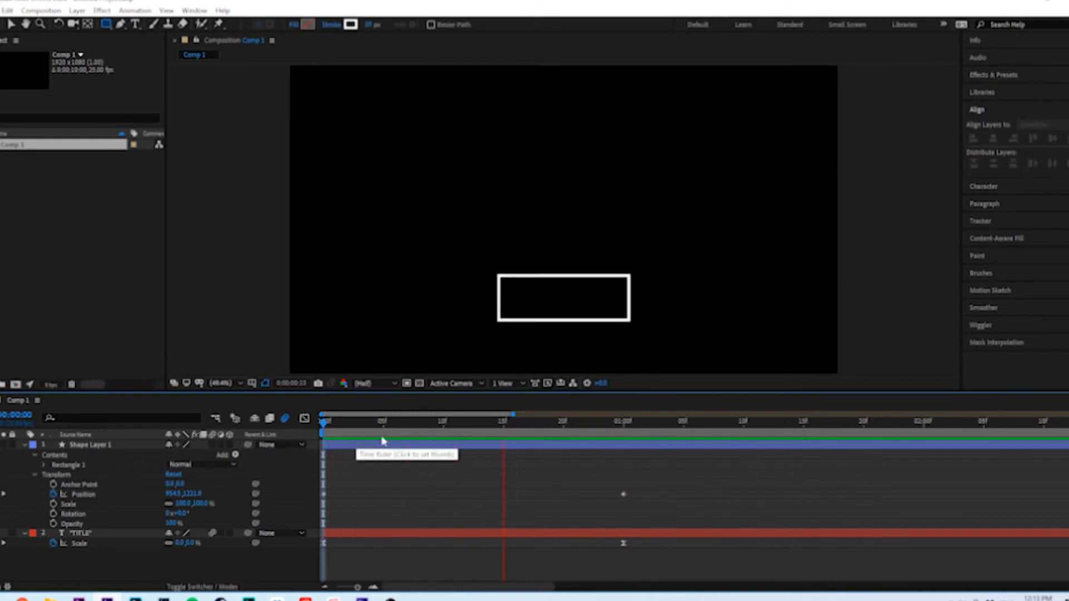
{"action": "left_click_drag", "start_coordinate": [612, 423], "coordinate": [464, 448]}
{"action": "key", "text": "space"}
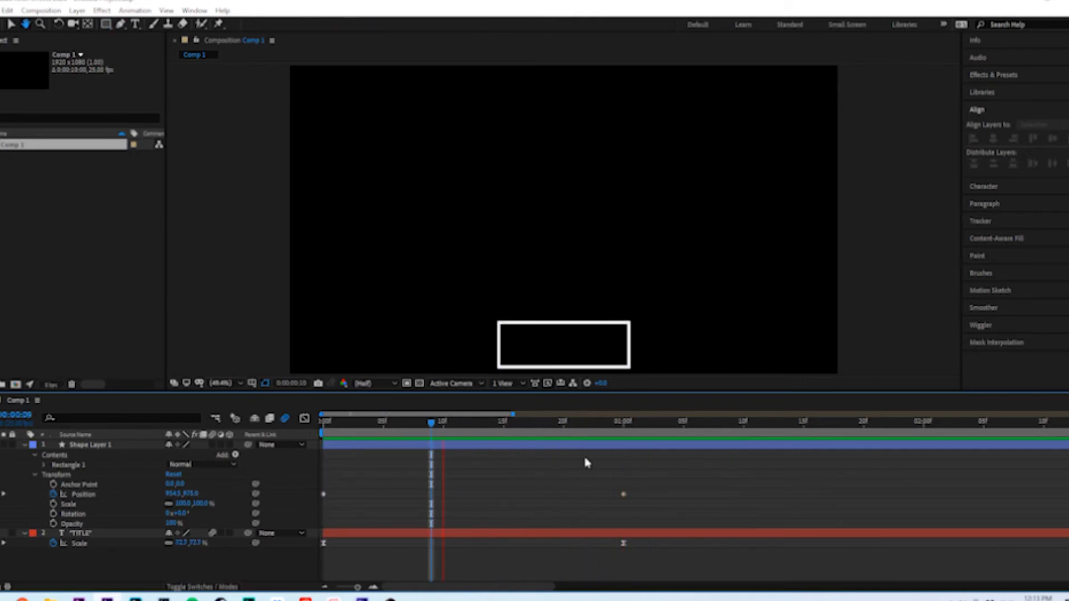
{"action": "key", "text": "space"}
Apply Easy Ease to both Position keyframes of the rectangle and preview the eased motion
{"action": "left_click_drag", "start_coordinate": [677, 471], "coordinate": [316, 513]}
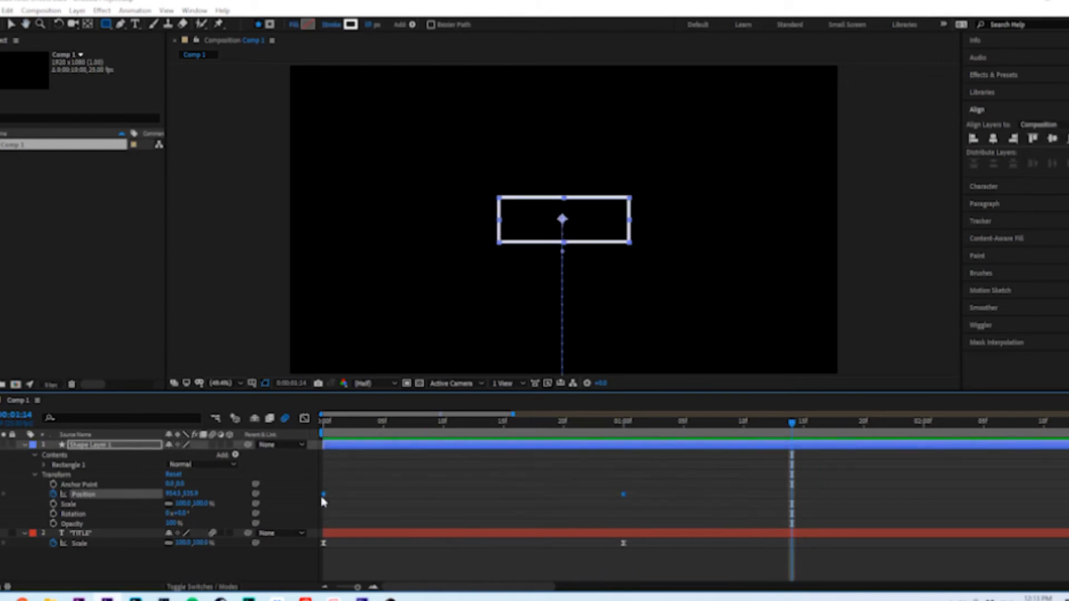
{"action": "right_click", "coordinate": [624, 496]}
{"action": "mouse_move", "coordinate": [676, 490]}
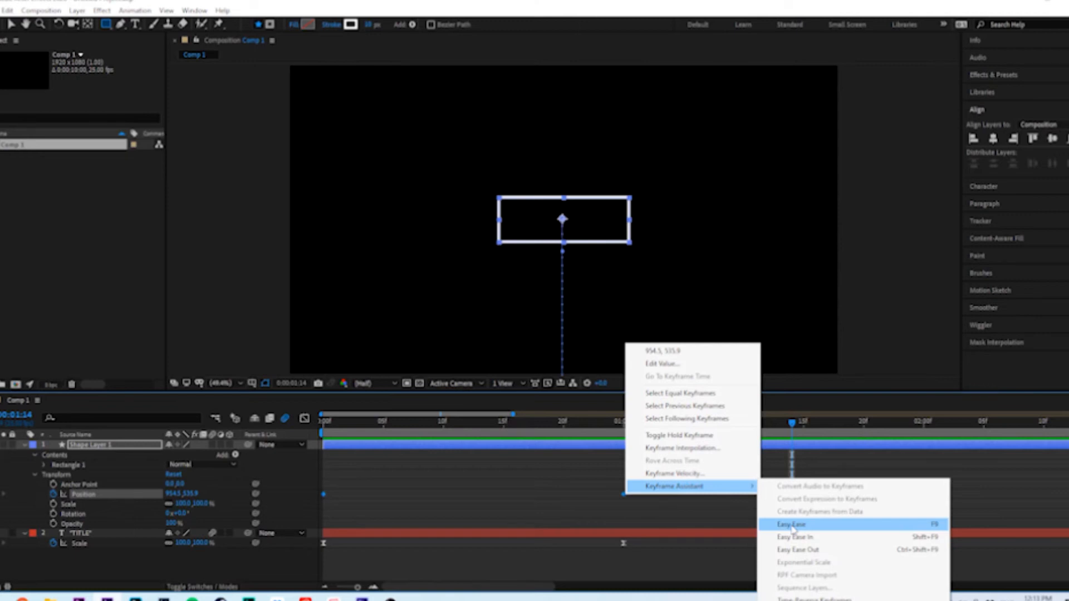
{"action": "left_click", "coordinate": [793, 529]}
{"action": "left_click", "coordinate": [661, 477]}
{"action": "left_click_drag", "start_coordinate": [576, 432], "coordinate": [321, 427]}
{"action": "key", "text": "space"}
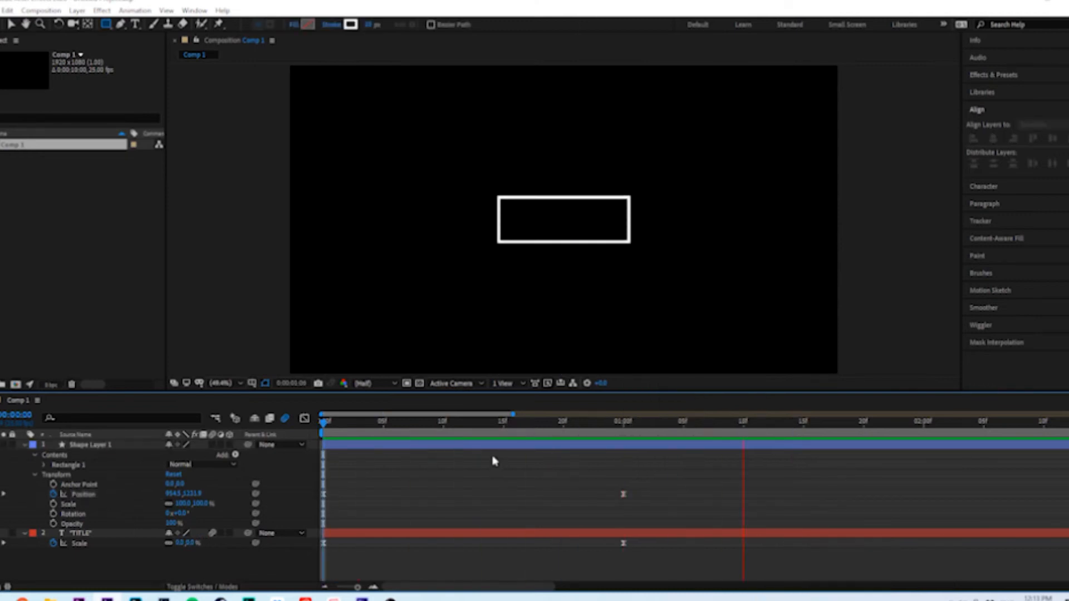
{"action": "left_click", "coordinate": [322, 425]}
{"action": "key", "text": "space"}
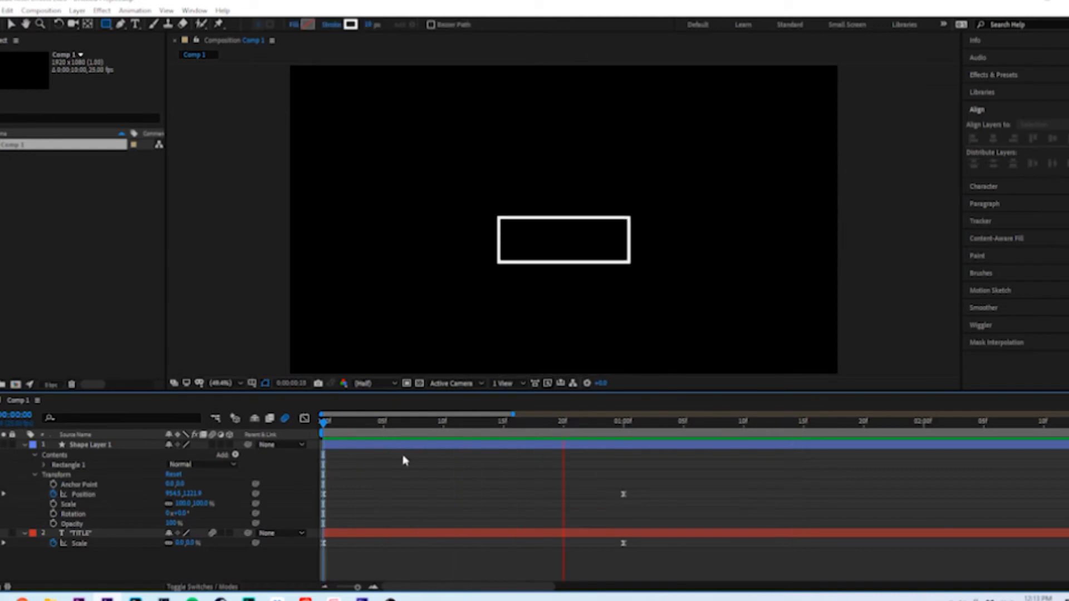
{"action": "key", "text": "space"}
{"action": "key", "text": "space"}
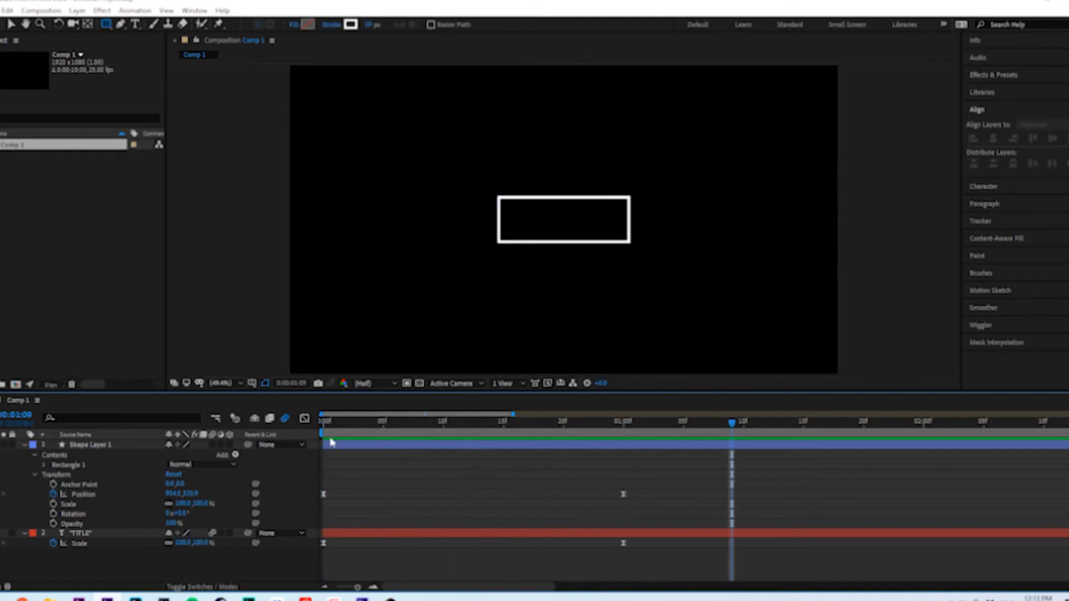
Lengthen the end keyframe's ease in the rectangle's Position speed graph so it peaks near frame 5, and preview the motion
{"action": "left_click", "coordinate": [624, 495]}
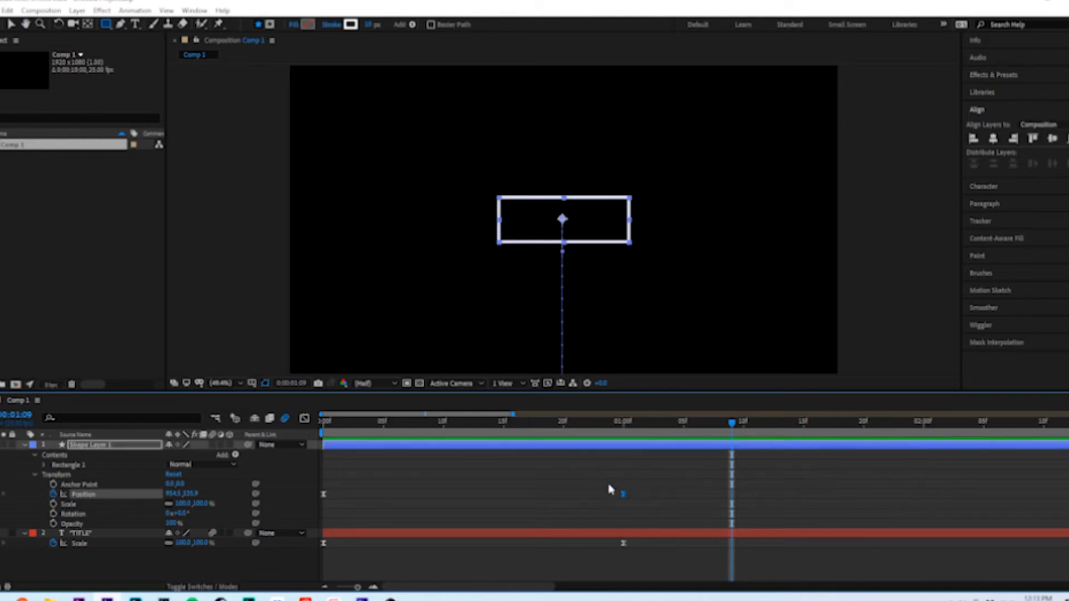
{"action": "left_click", "coordinate": [305, 419]}
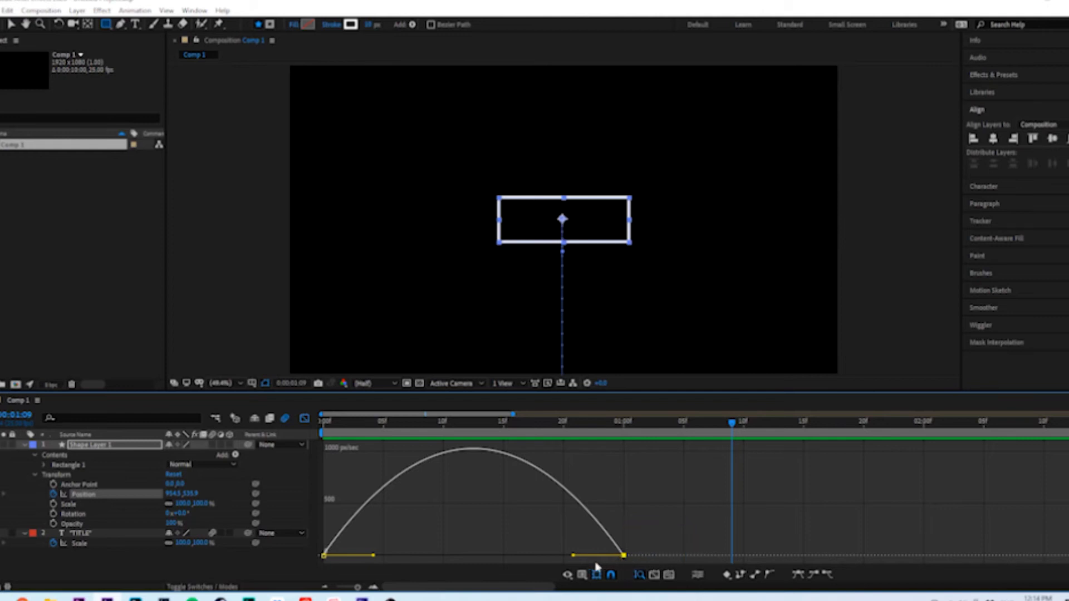
{"action": "left_click_drag", "start_coordinate": [573, 556], "coordinate": [478, 561]}
{"action": "left_click_drag", "start_coordinate": [387, 429], "coordinate": [296, 434]}
{"action": "key", "text": "space"}
{"action": "key", "text": "space"}
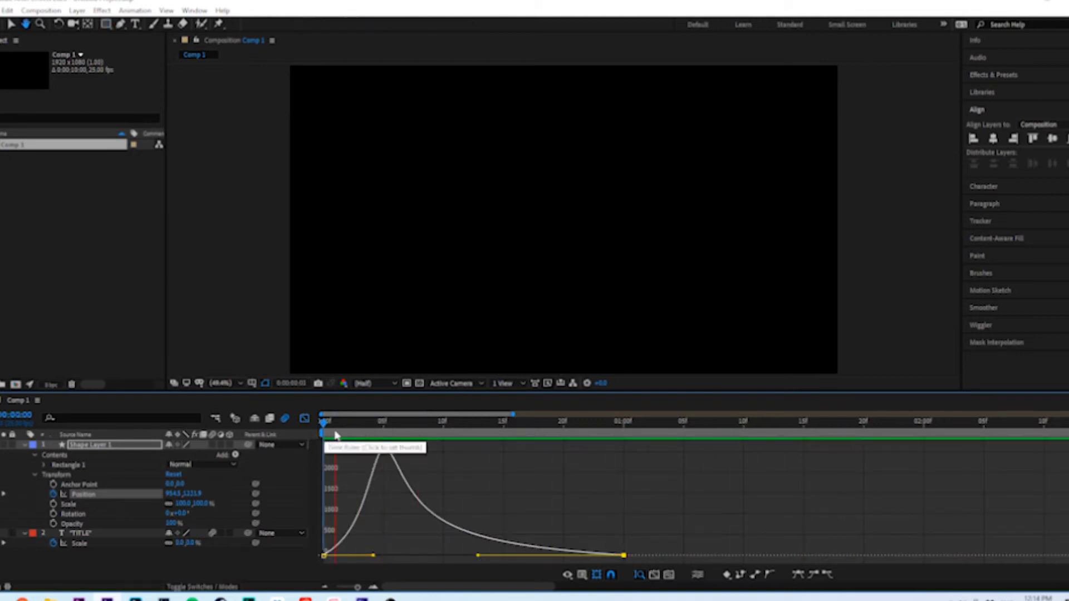
{"action": "left_click_drag", "start_coordinate": [363, 432], "coordinate": [310, 435]}
{"action": "key", "text": "space"}
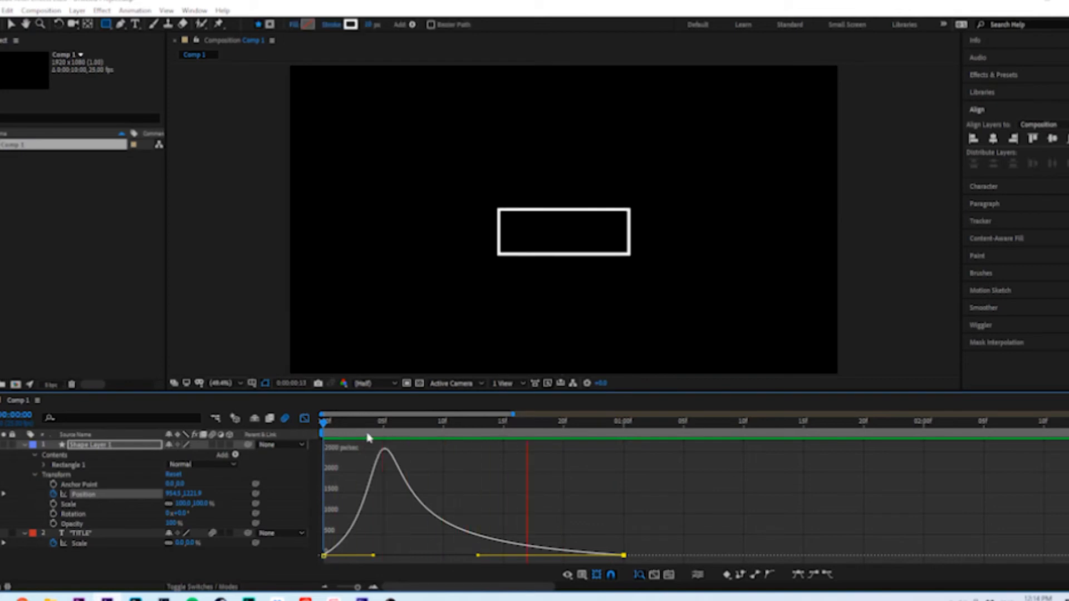
{"action": "key", "text": "space"}
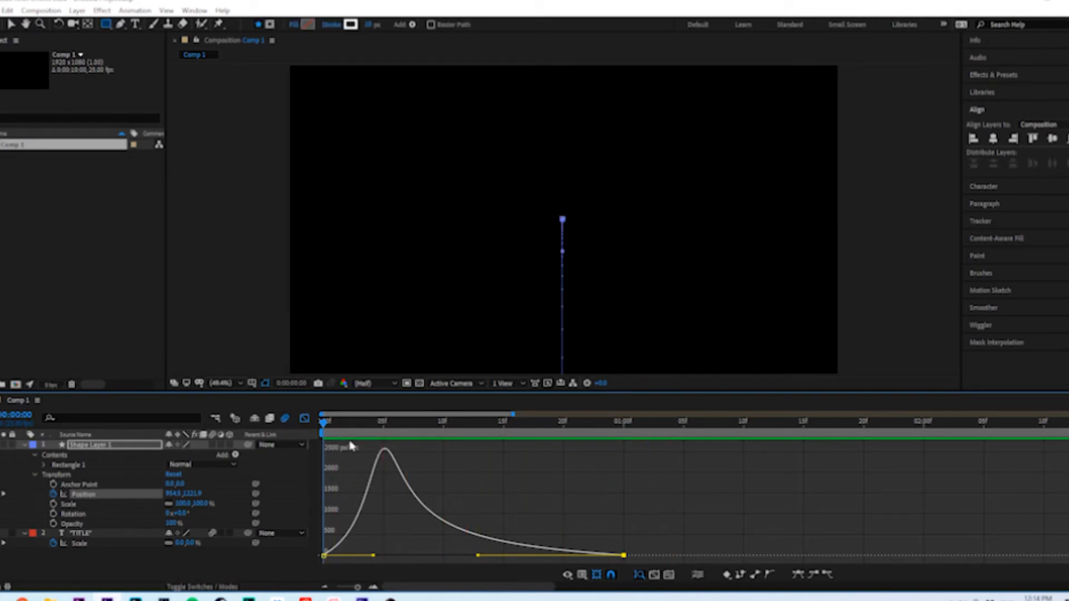
{"action": "left_click", "coordinate": [304, 420]}
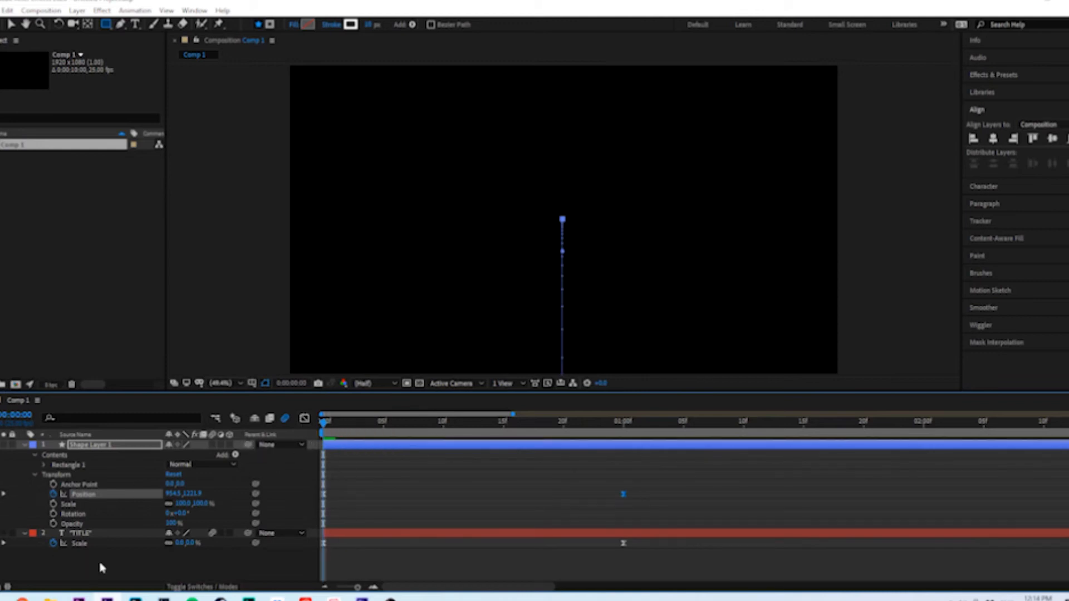
Make the title layer visible again and preview the title and rectangle animating together
{"action": "left_click", "coordinate": [172, 555]}
{"action": "key", "text": "space"}
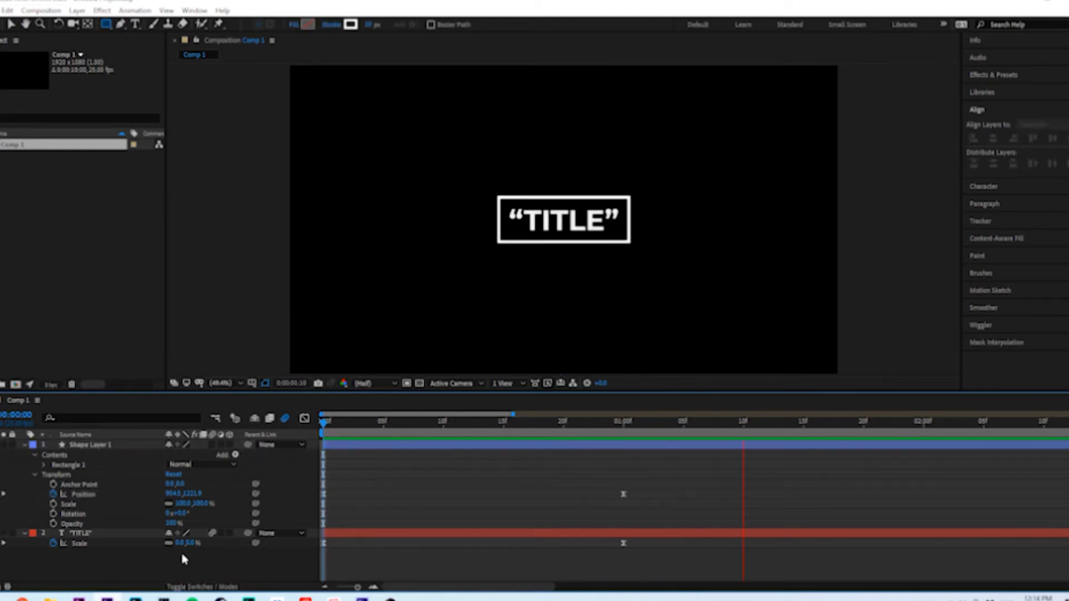
{"action": "key", "text": "space"}
{"action": "key", "text": "space"}
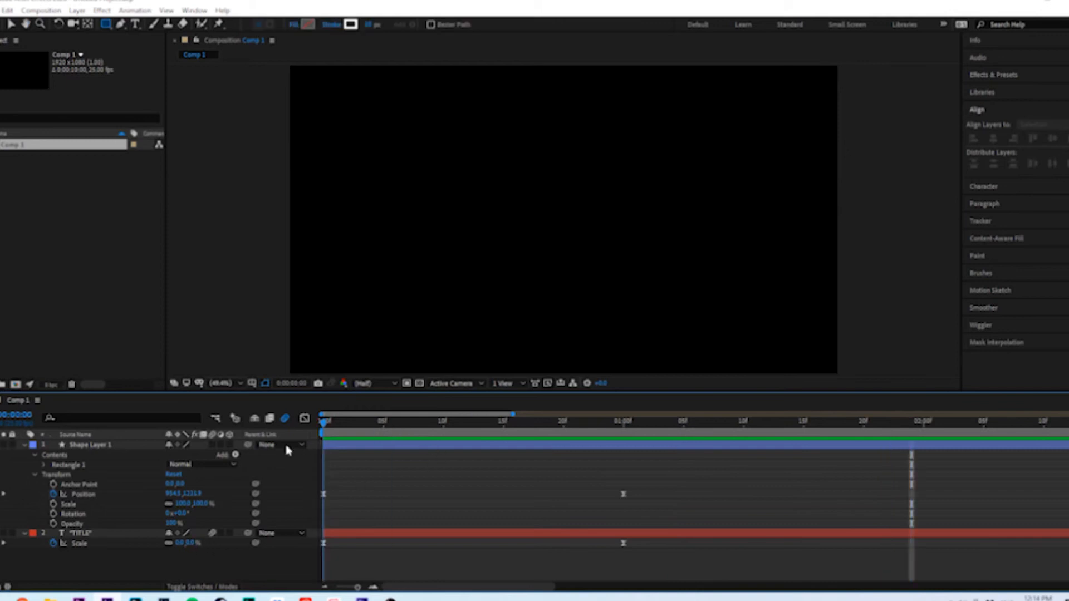
{"action": "key", "text": "space"}
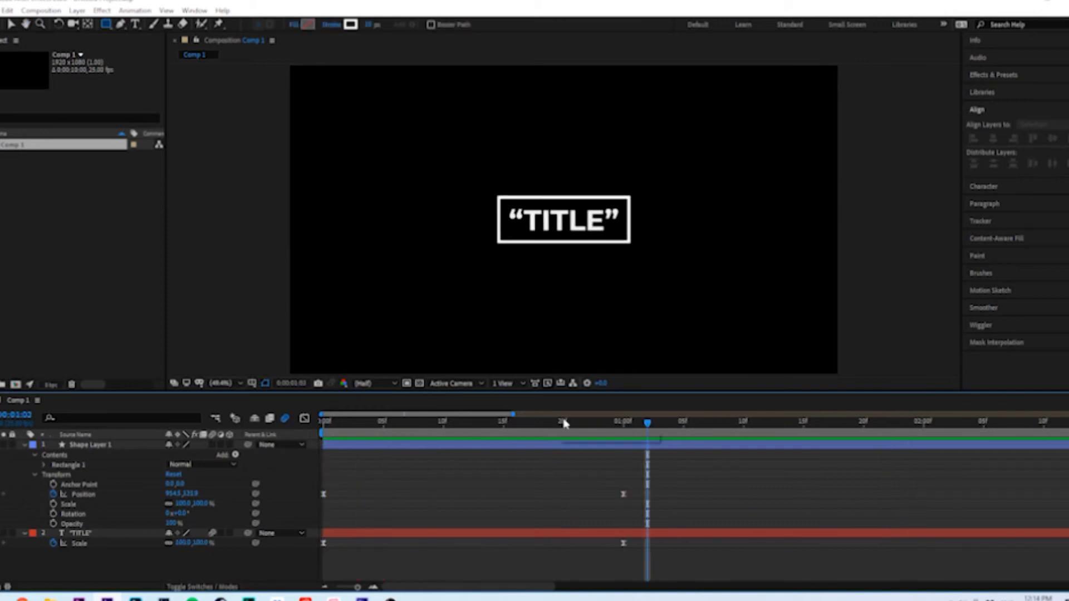
At the rectangle's 1-second Position keyframe, lower it slightly to a Y position of 541.9 around the title
{"action": "mouse_move", "coordinate": [623, 426]}
{"action": "left_mouse_down"}
{"action": "mouse_move", "coordinate": [669, 433]}
{"action": "mouse_move", "coordinate": [412, 444]}
{"action": "mouse_move", "coordinate": [632, 429]}
{"action": "mouse_move", "coordinate": [612, 435]}
{"action": "left_mouse_up"}
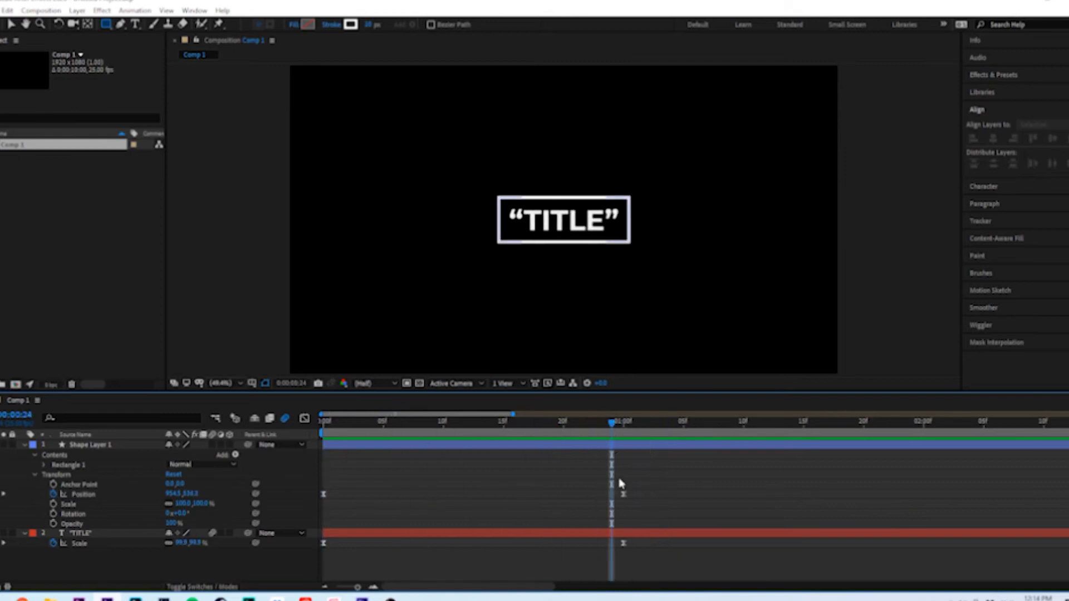
{"action": "left_click", "coordinate": [622, 425]}
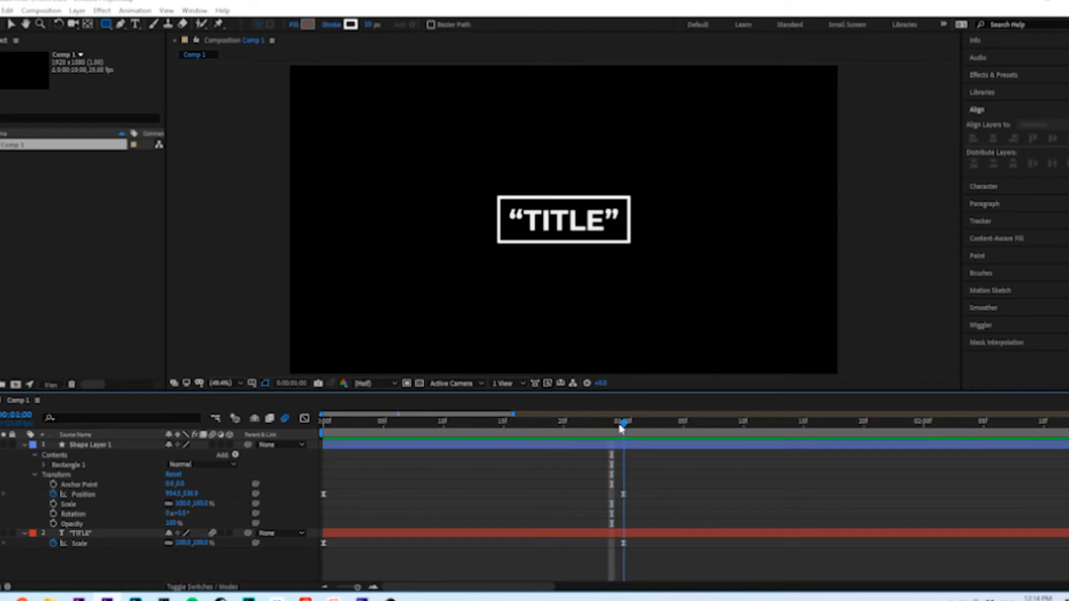
{"action": "left_click", "coordinate": [623, 495]}
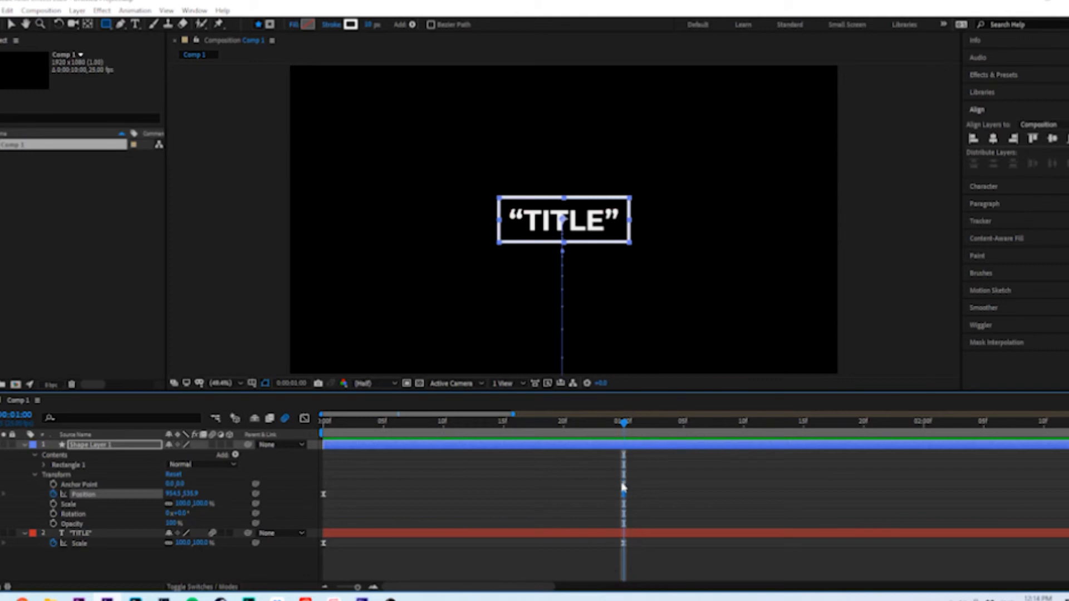
{"action": "left_click_drag", "start_coordinate": [191, 494], "coordinate": [199, 494]}
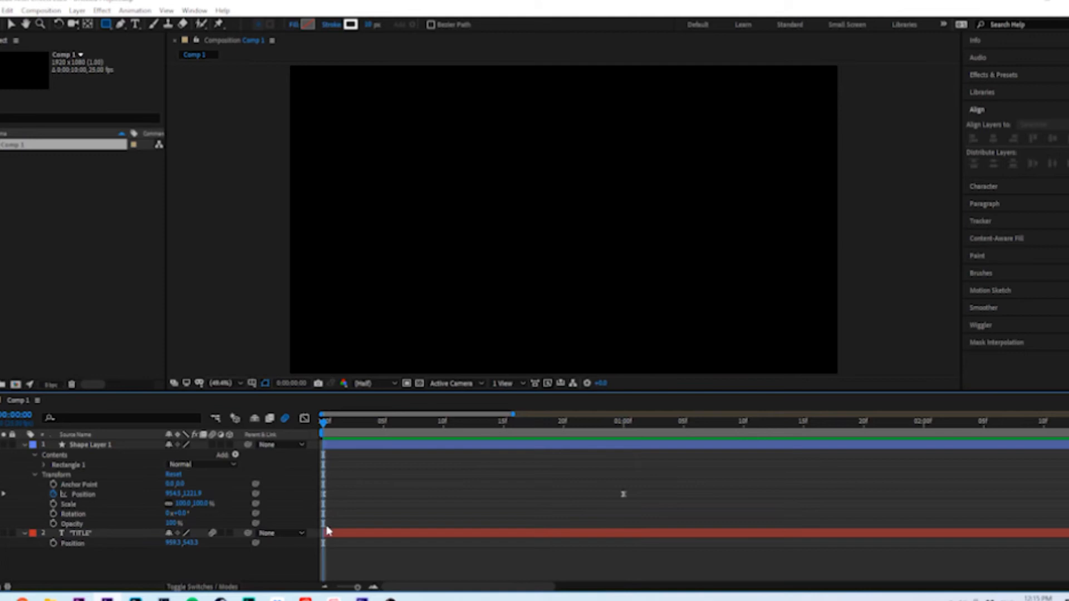
Shift the title layer to start at 1 second, after the rectangle's entrance, and preview the sequence
{"action": "left_click", "coordinate": [114, 538]}
{"action": "left_click_drag", "start_coordinate": [348, 537], "coordinate": [418, 537]}
{"action": "key", "text": "space"}
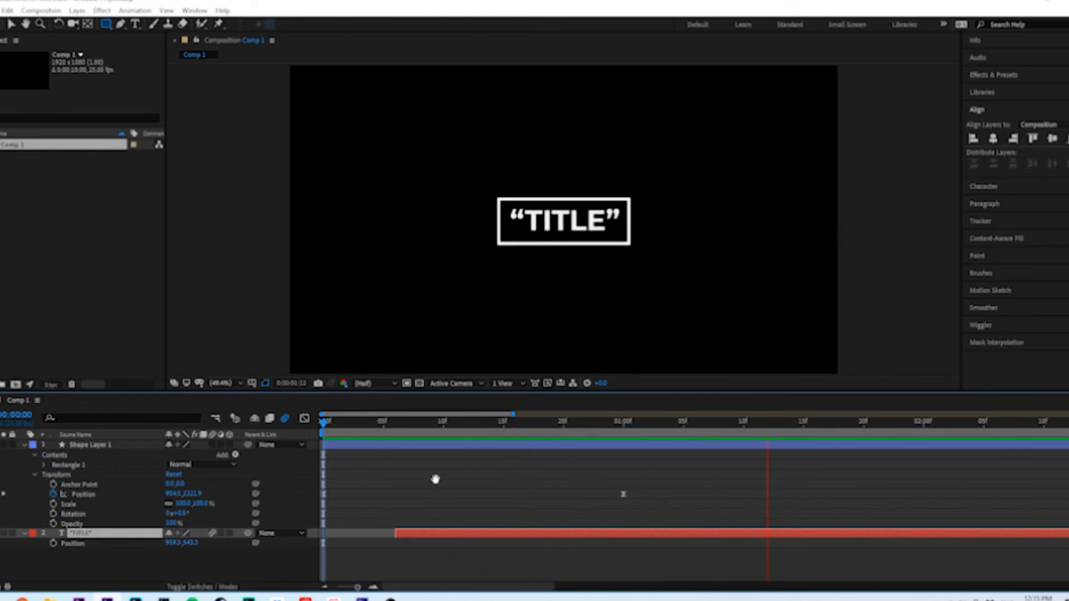
{"action": "left_click_drag", "start_coordinate": [509, 536], "coordinate": [732, 535]}
{"action": "key", "text": "space"}
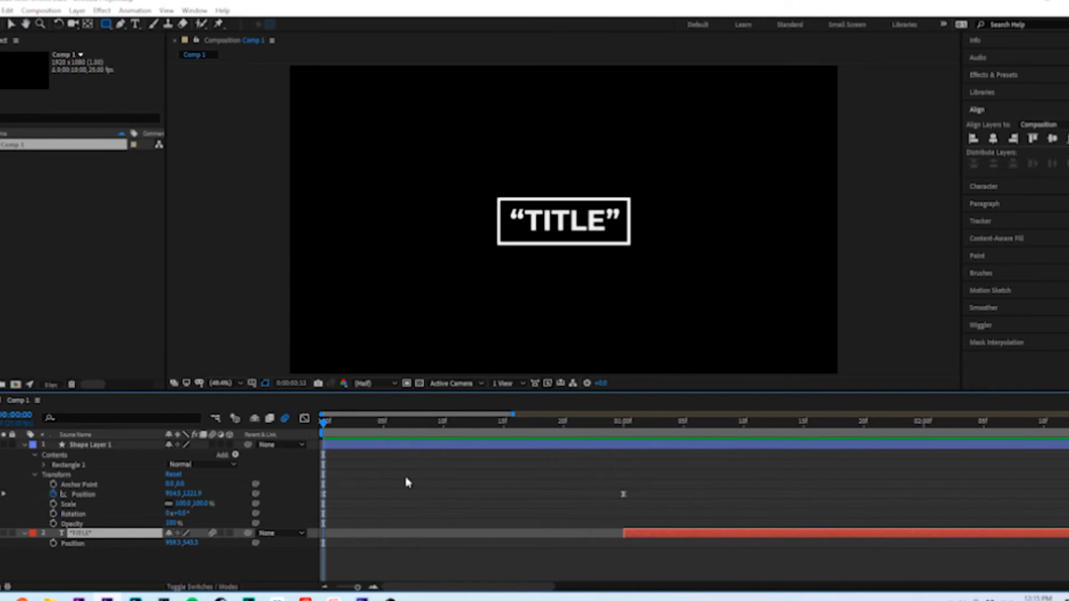
{"action": "left_click", "coordinate": [427, 482]}
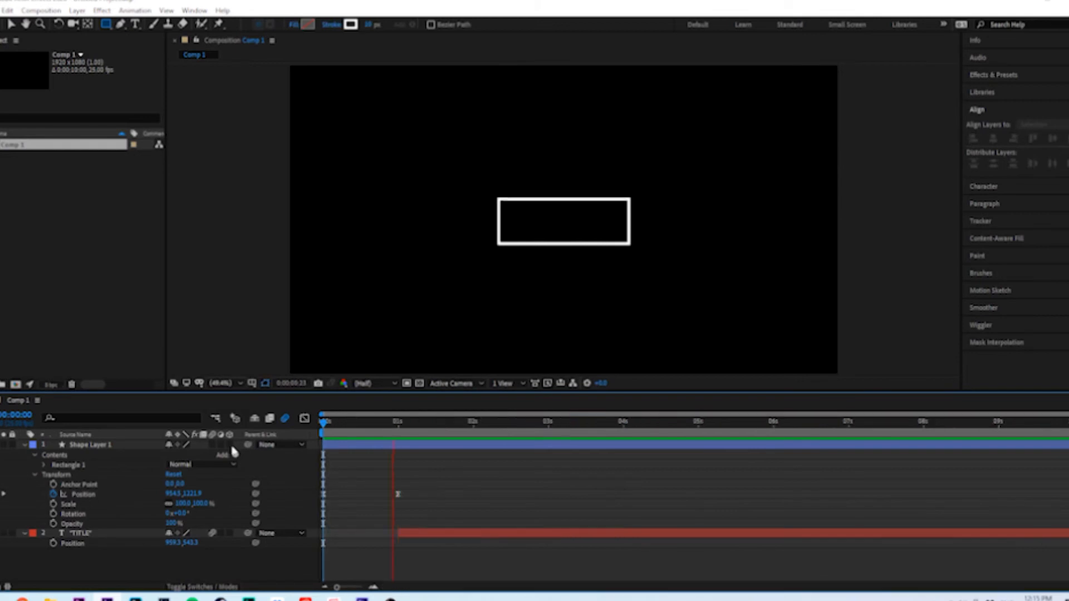
{"action": "key", "text": "space"}
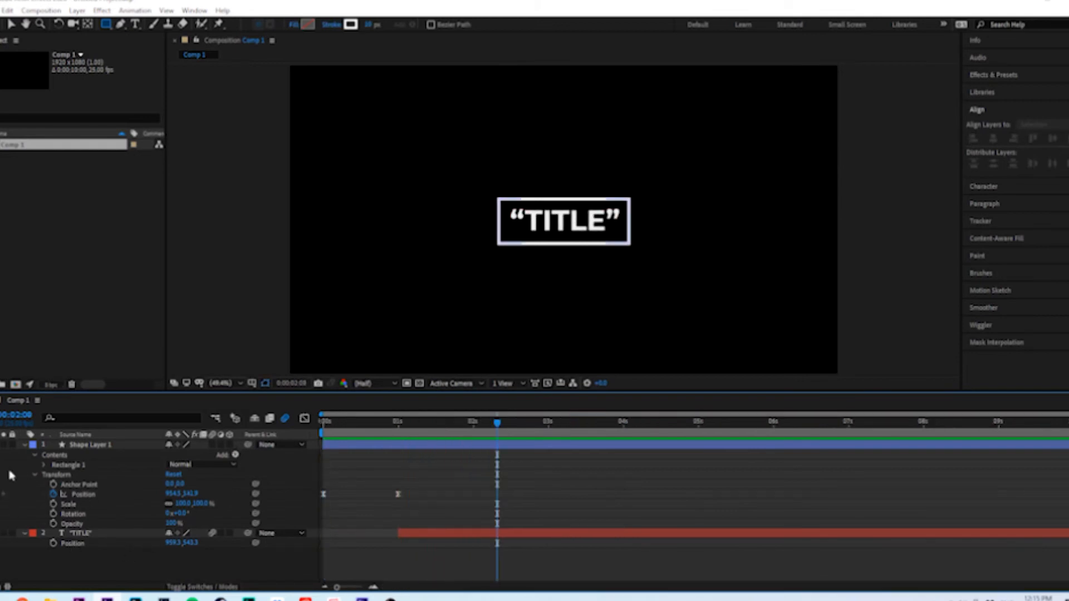
Reduce the rectangle and title layers to showing only their keyframed properties in the timeline
{"action": "left_click", "coordinate": [76, 446]}
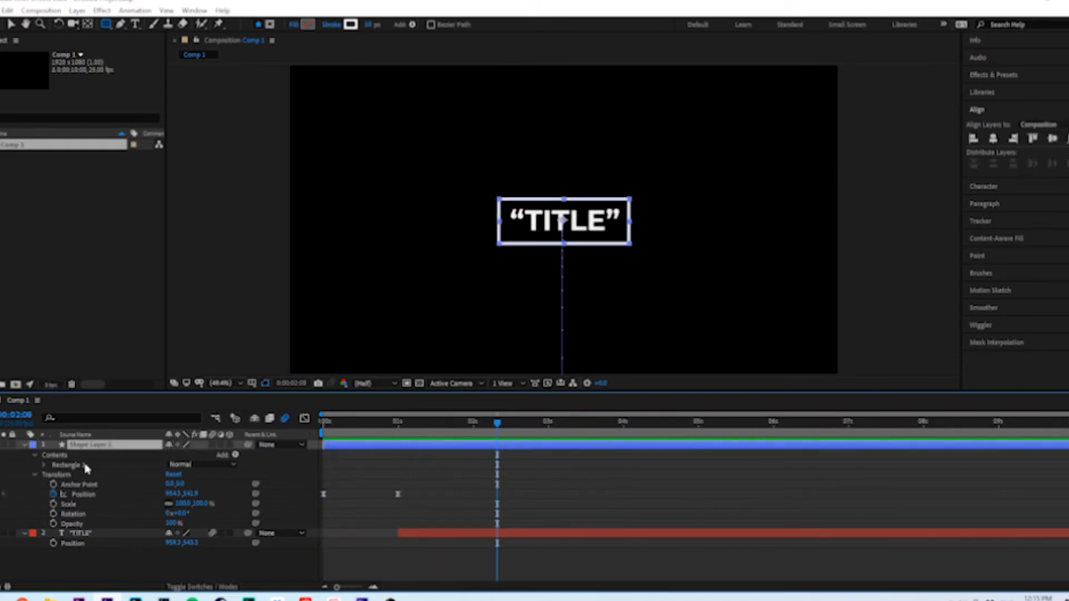
{"action": "left_click", "coordinate": [87, 534]}
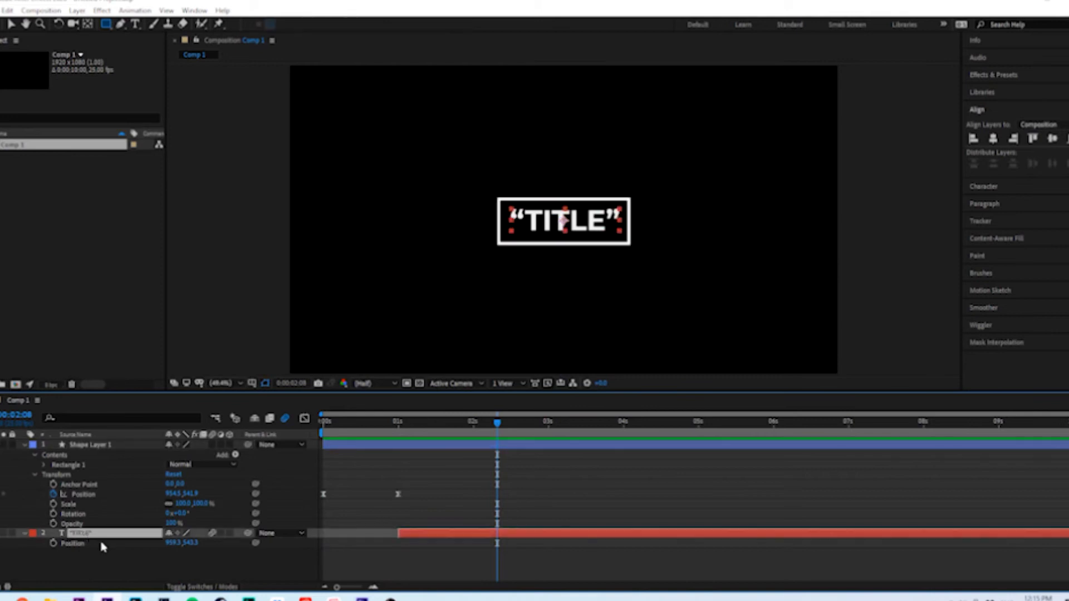
{"action": "left_click", "coordinate": [109, 565]}
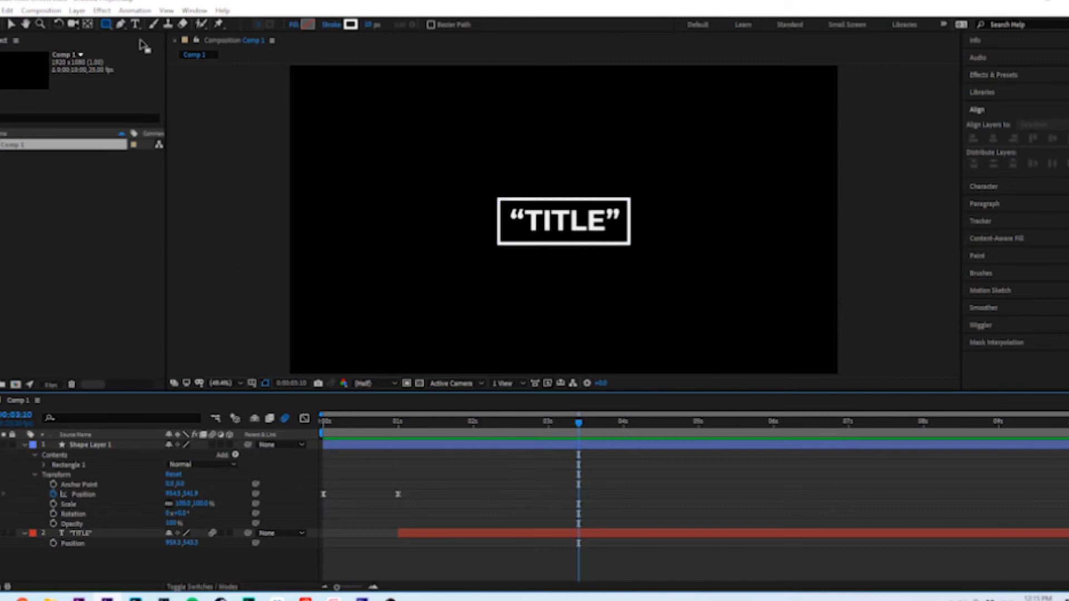
{"action": "left_click", "coordinate": [330, 447]}
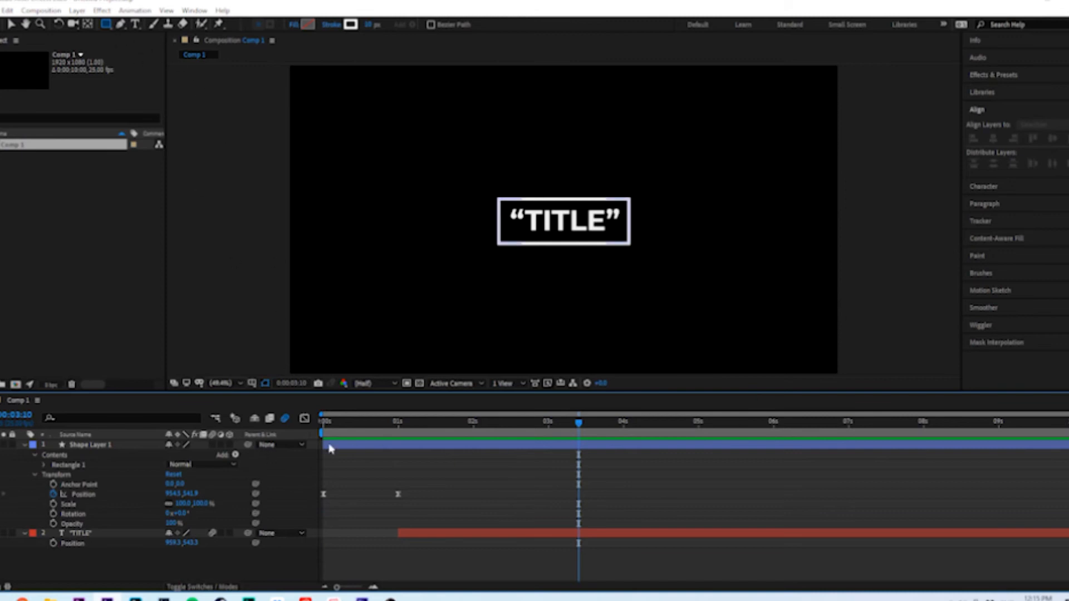
{"action": "left_click", "coordinate": [374, 445]}
{"action": "left_click", "coordinate": [436, 536], "text": "shift"}
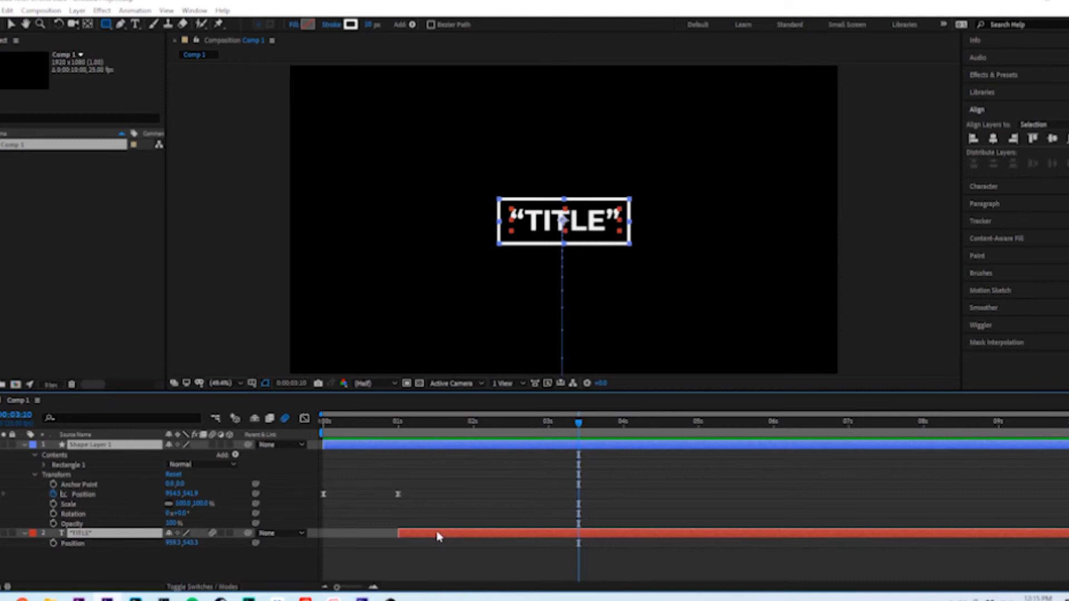
{"action": "key", "text": "u"}
{"action": "left_click", "coordinate": [287, 529]}
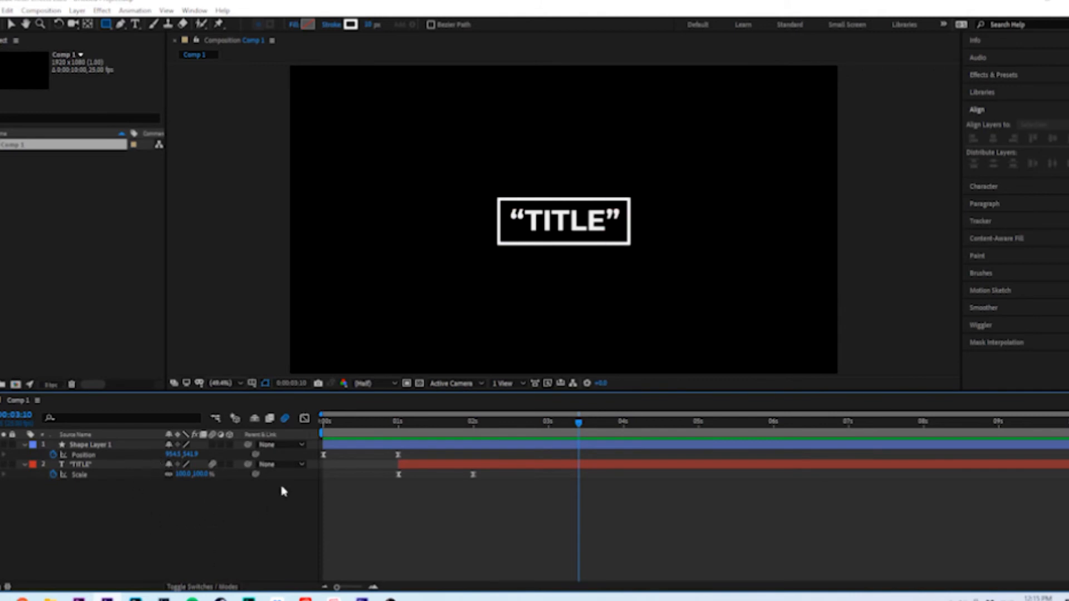
Add a bright cyan-blue solid layer at the full composition size
{"action": "right_click", "coordinate": [120, 524]}
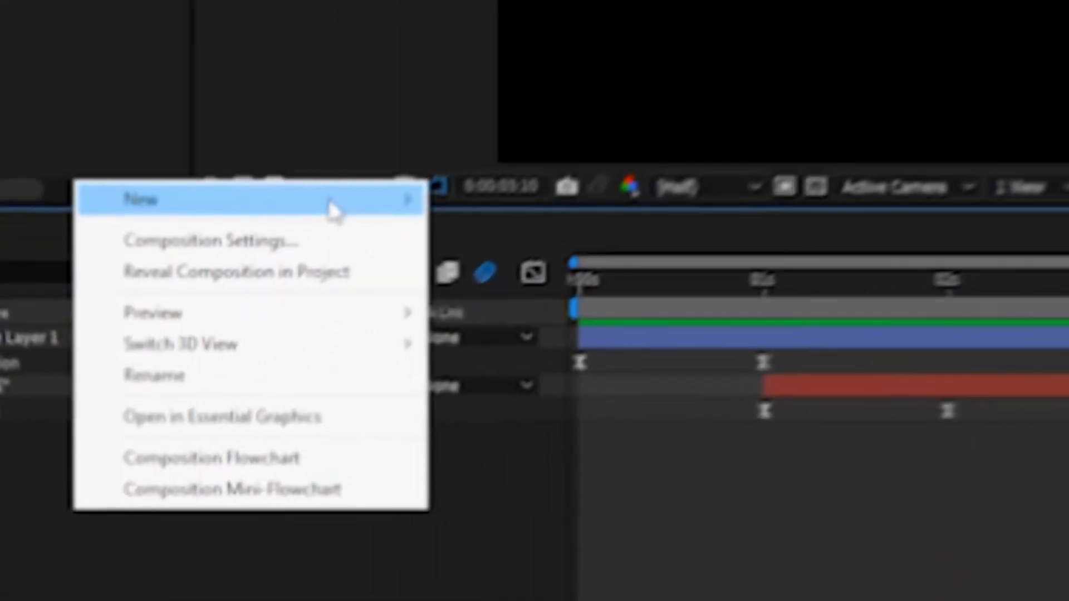
{"action": "mouse_move", "coordinate": [334, 210]}
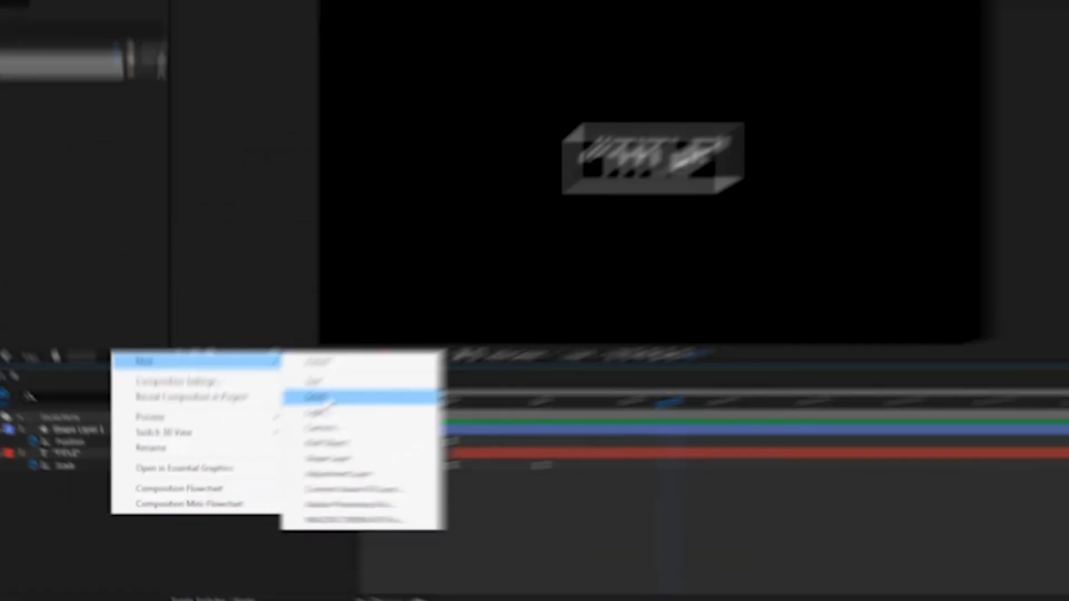
{"action": "left_click", "coordinate": [539, 255]}
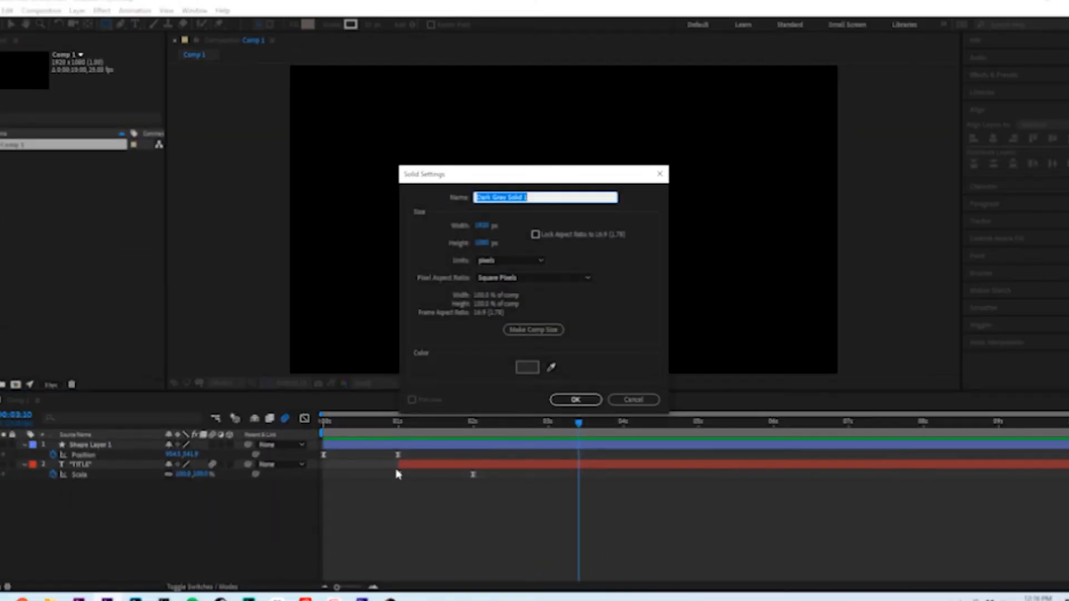
{"action": "left_click", "coordinate": [529, 369]}
{"action": "mouse_move", "coordinate": [558, 300]}
{"action": "left_mouse_down"}
{"action": "mouse_move", "coordinate": [536, 247]}
{"action": "mouse_move", "coordinate": [539, 221]}
{"action": "mouse_move", "coordinate": [554, 225]}
{"action": "left_mouse_up"}
{"action": "left_click", "coordinate": [532, 279]}
{"action": "left_click", "coordinate": [646, 228]}
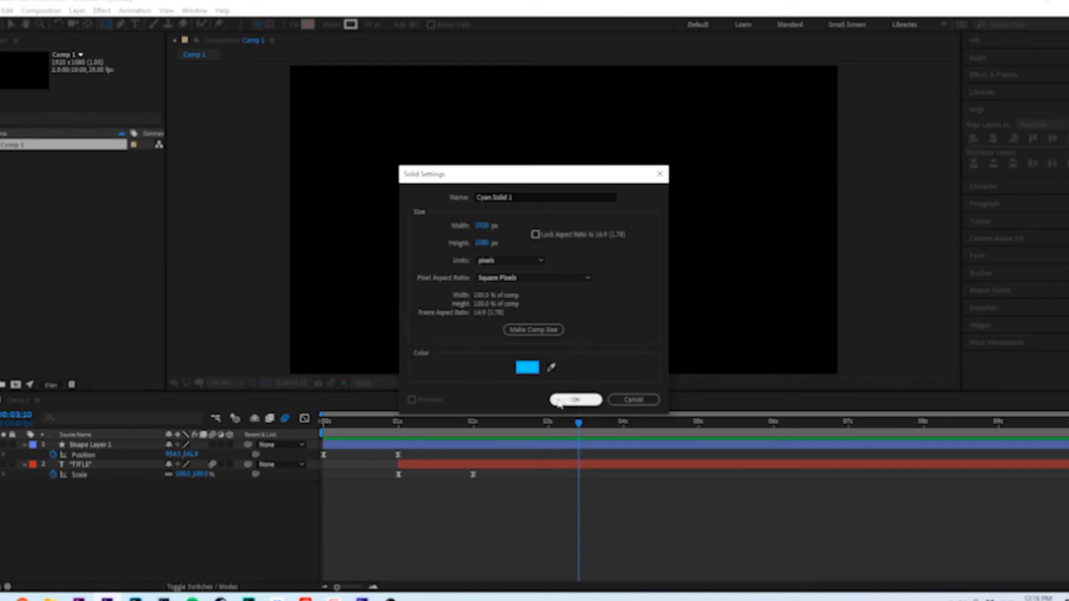
{"action": "left_click", "coordinate": [575, 400]}
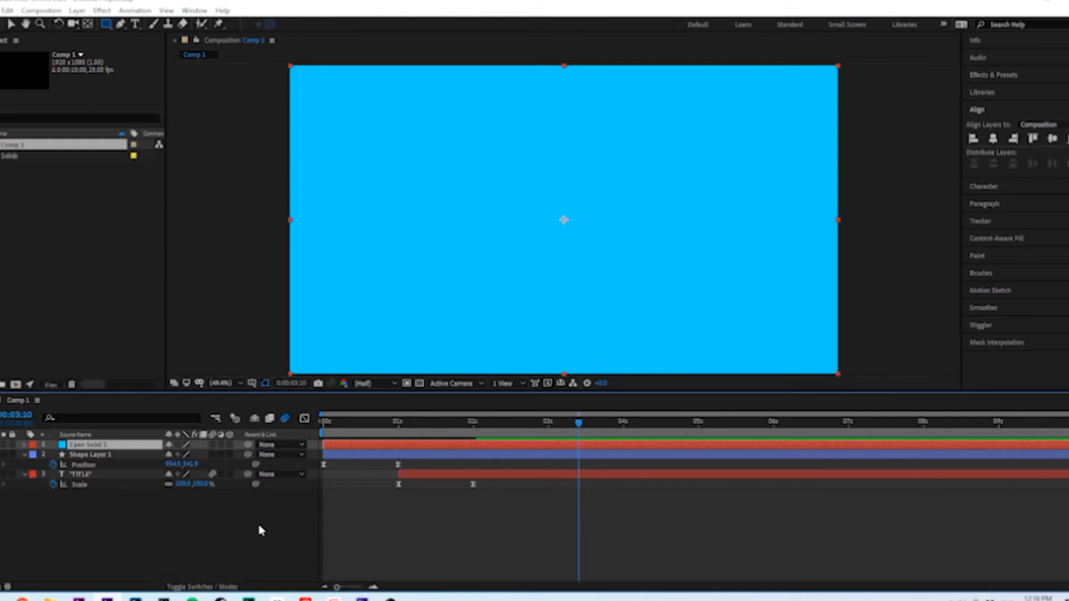
Move the cyan solid off-frame to a Position of -1000, 540 and set a Position keyframe there at 3:10
{"action": "left_click", "coordinate": [261, 530]}
{"action": "left_click", "coordinate": [77, 444]}
{"action": "key", "text": "alt+shift+p"}
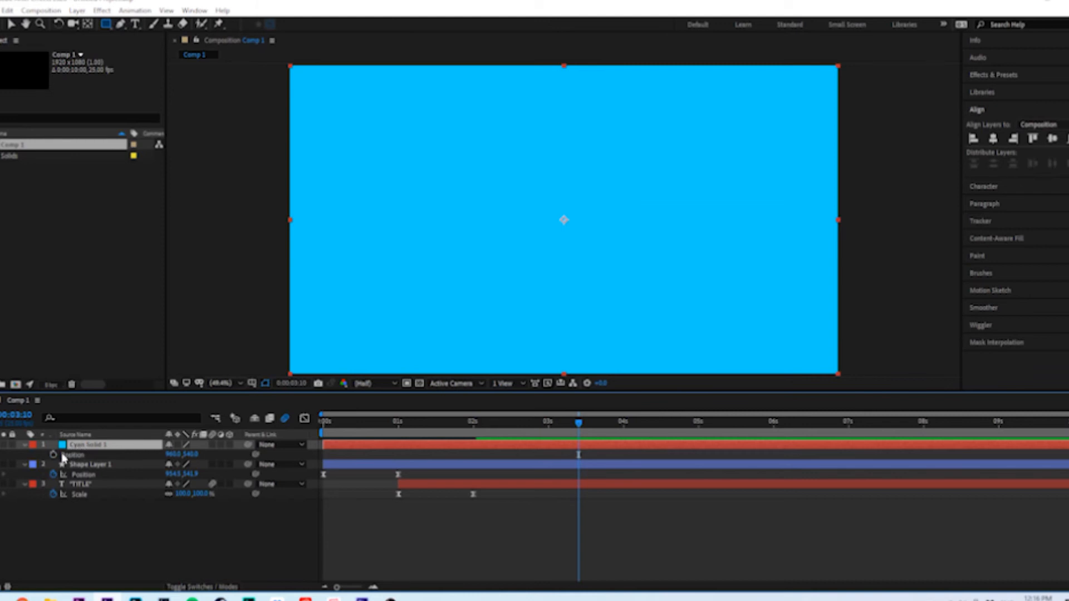
{"action": "left_click_drag", "start_coordinate": [172, 455], "coordinate": [156, 455]}
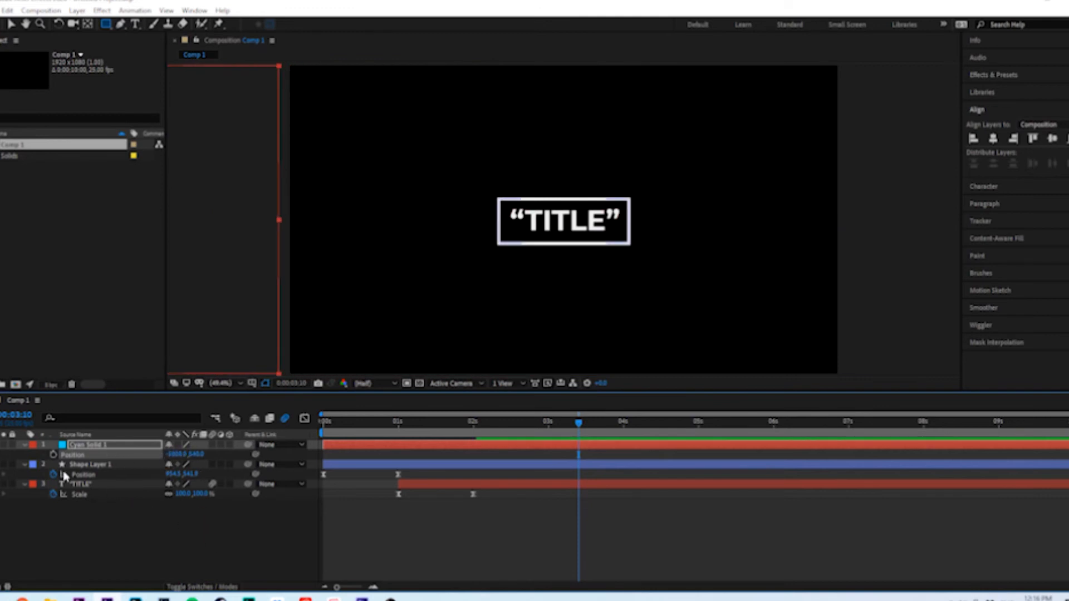
{"action": "left_click", "coordinate": [53, 456]}
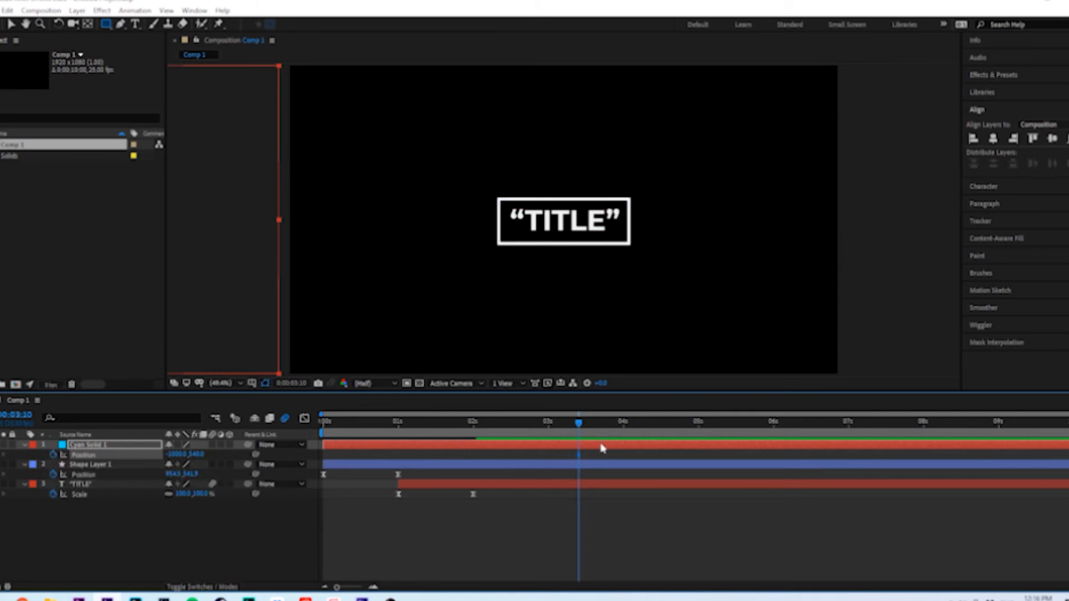
At 5 seconds, keyframe the solid's Position at 2950, 540 past the frame's right edge, and preview the wipe
{"action": "left_click_drag", "start_coordinate": [579, 423], "coordinate": [700, 428]}
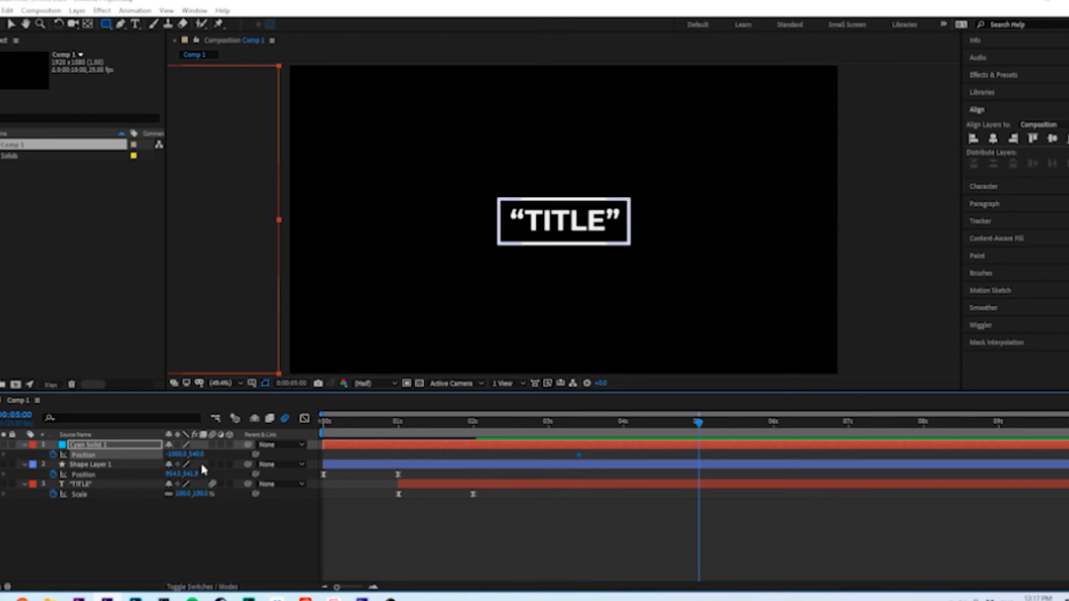
{"action": "left_click_drag", "start_coordinate": [174, 458], "coordinate": [407, 449]}
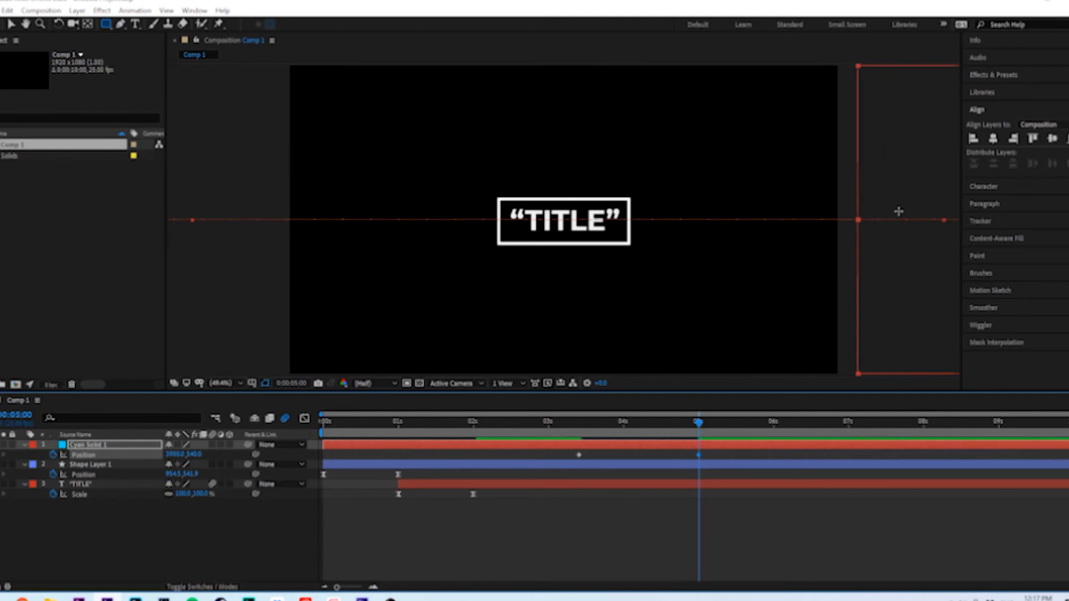
{"action": "left_click_drag", "start_coordinate": [579, 432], "coordinate": [544, 430]}
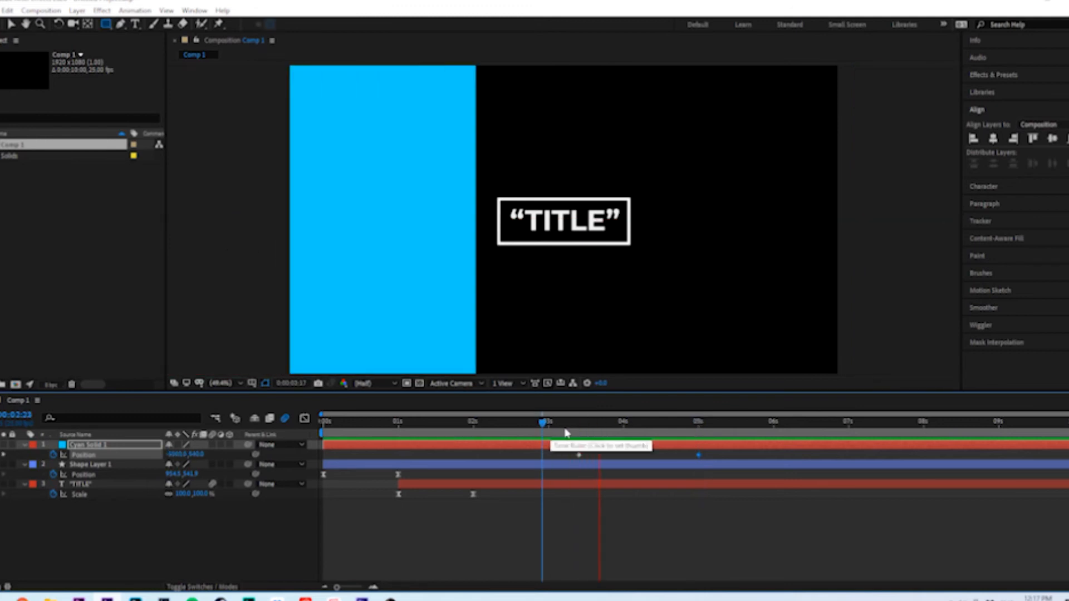
Split the rectangle and title layers at 4:05, delete their portions after that point, and preview the wipe
{"action": "mouse_move", "coordinate": [624, 428]}
{"action": "left_mouse_down"}
{"action": "mouse_move", "coordinate": [599, 429]}
{"action": "mouse_move", "coordinate": [639, 429]}
{"action": "left_mouse_up"}
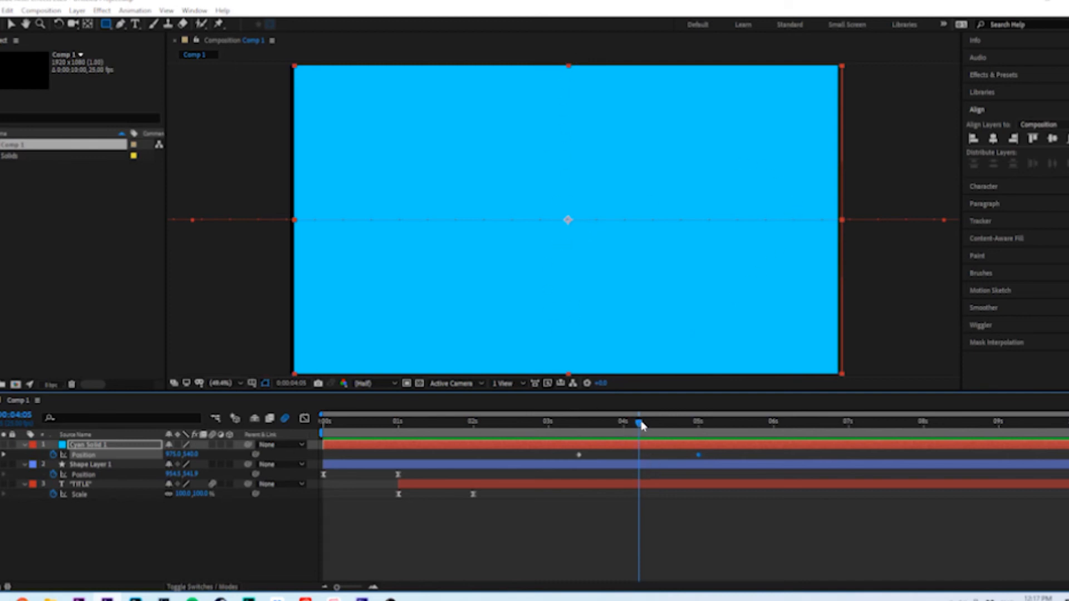
{"action": "left_click", "coordinate": [640, 464]}
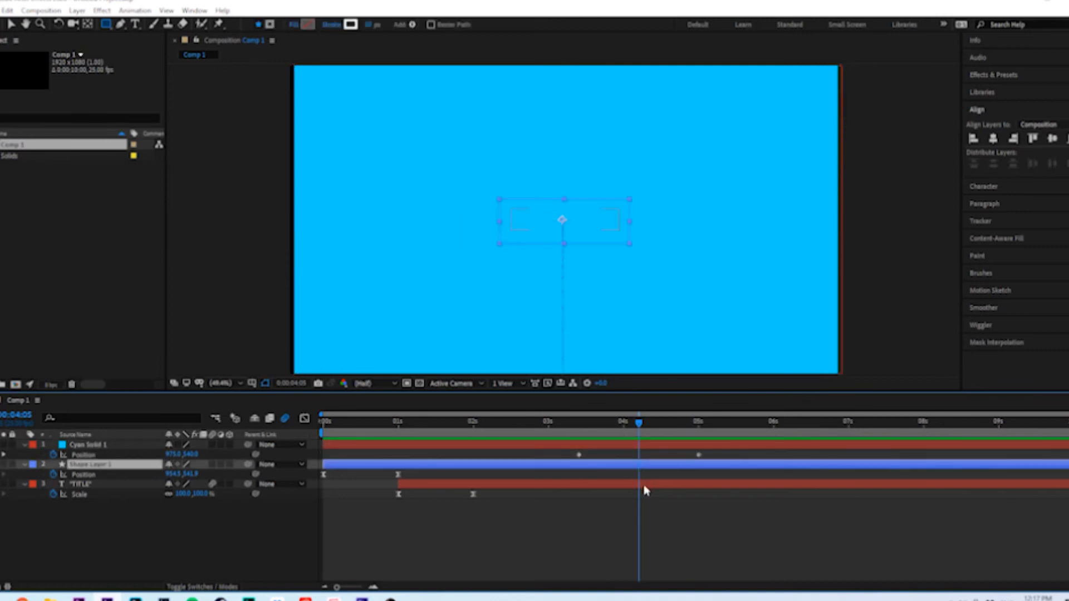
{"action": "left_click", "coordinate": [644, 484], "text": "shift"}
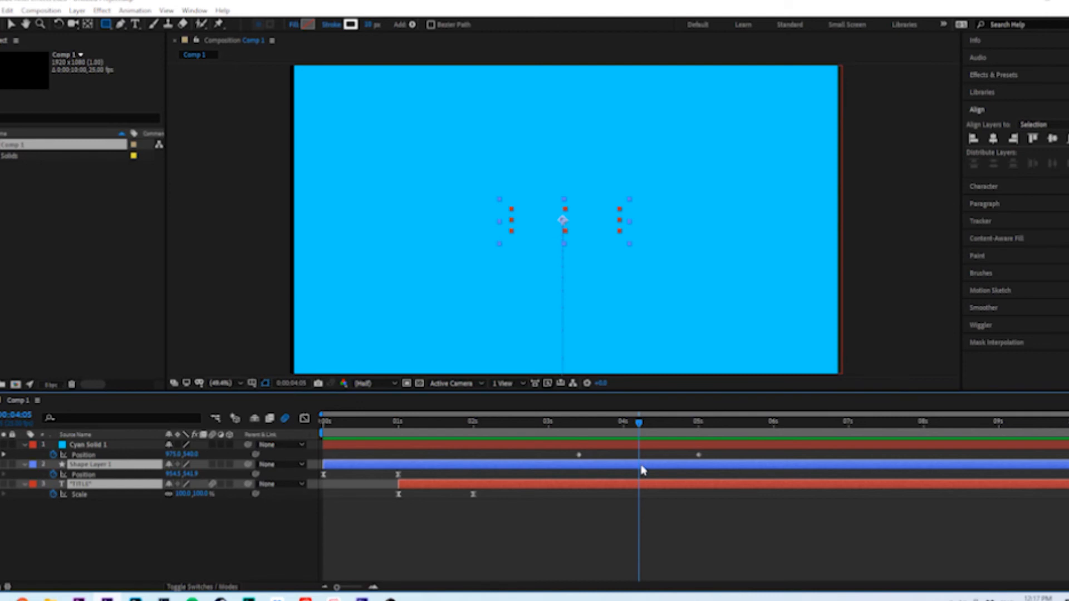
{"action": "key", "text": "ctrl+shift+d"}
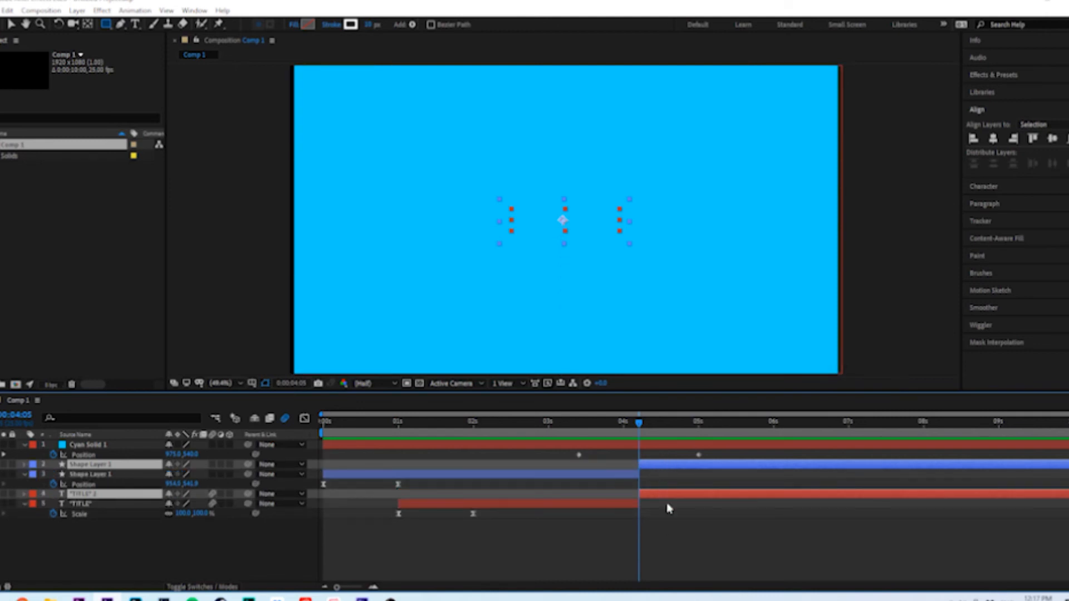
{"action": "key", "text": "Delete"}
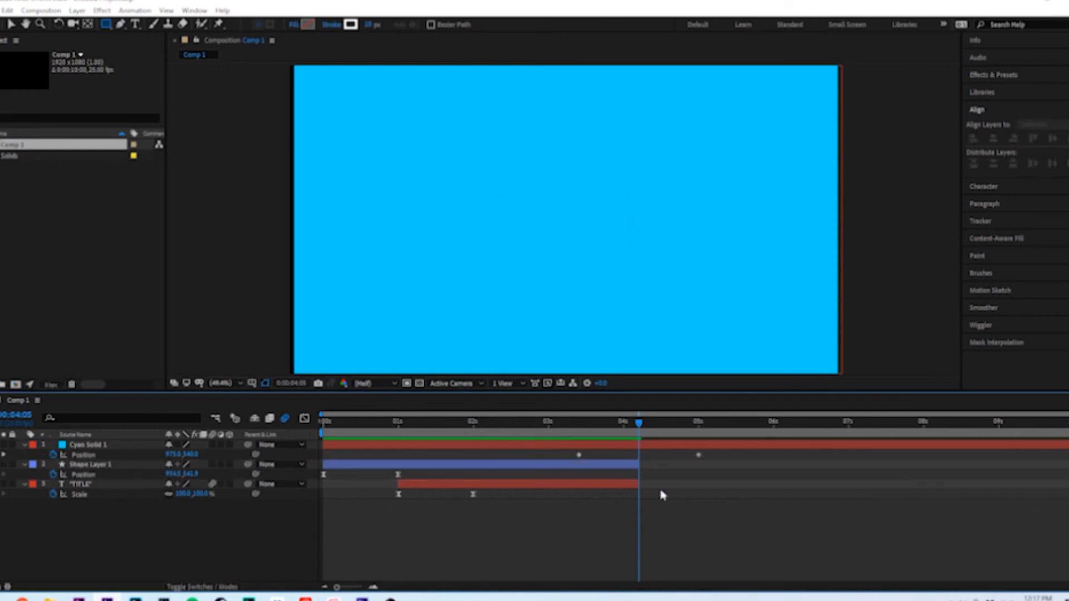
{"action": "left_click_drag", "start_coordinate": [639, 438], "coordinate": [521, 438]}
{"action": "key", "text": "space"}
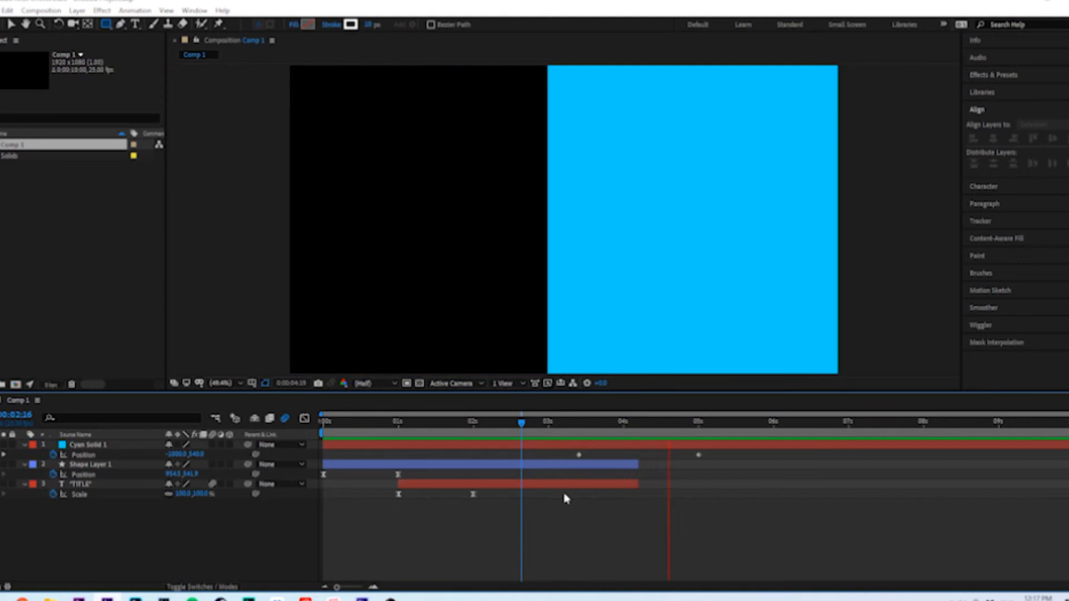
{"action": "left_click", "coordinate": [637, 433]}
{"action": "mouse_move", "coordinate": [638, 433]}
{"action": "left_mouse_down"}
{"action": "mouse_move", "coordinate": [571, 438]}
{"action": "mouse_move", "coordinate": [639, 430]}
{"action": "left_mouse_up"}
{"action": "key", "text": "space"}
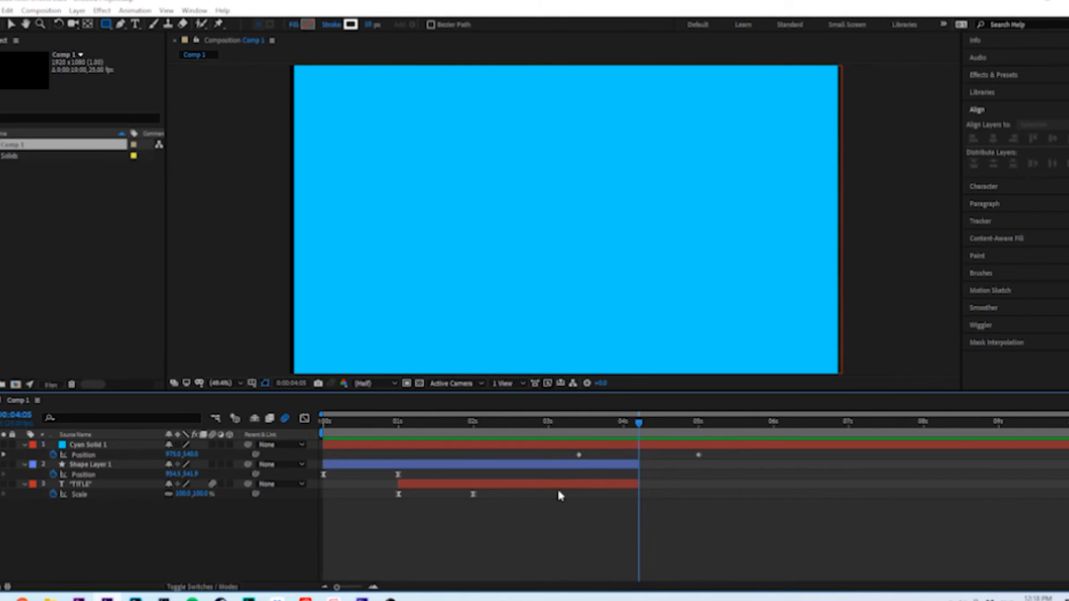
Set the cyan solid's Scale to 110% and preview how it crosses the frame
{"action": "left_click", "coordinate": [609, 447]}
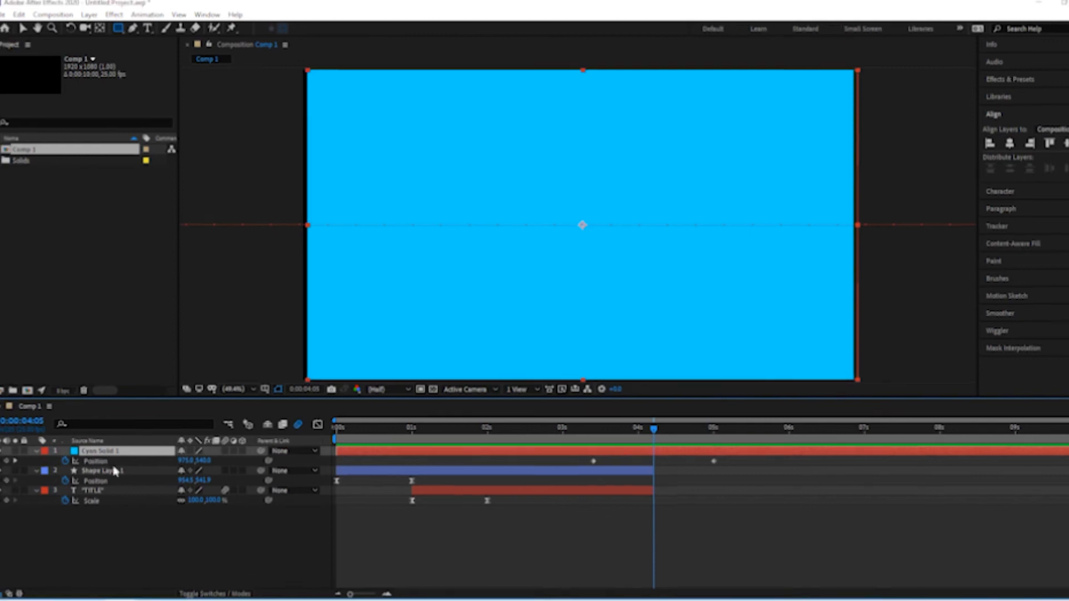
{"action": "key", "text": "s"}
{"action": "left_click", "coordinate": [215, 460]}
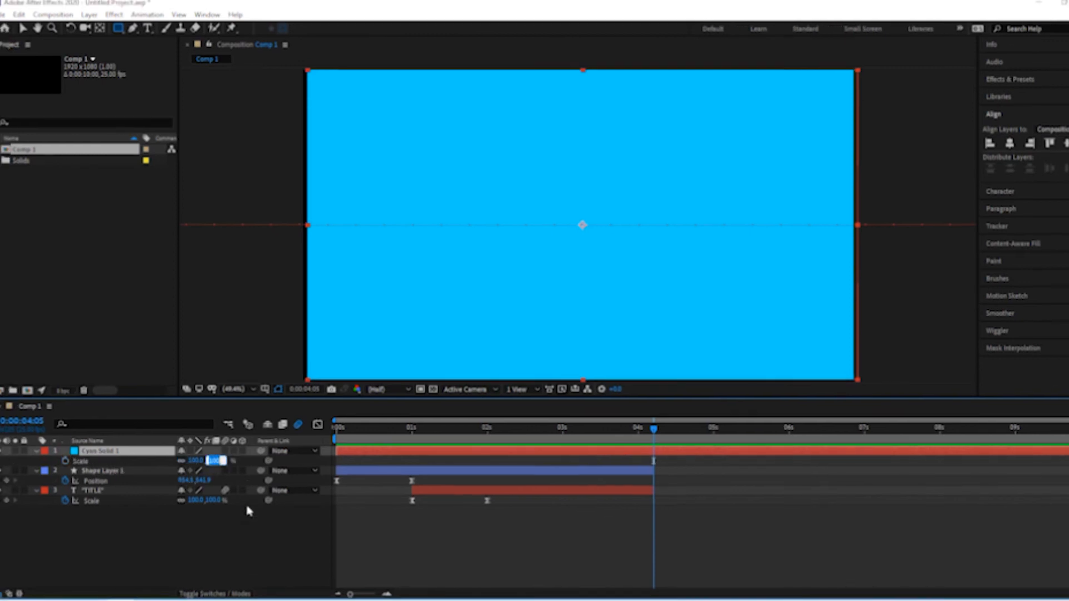
{"action": "type", "text": "13"}
{"action": "key", "text": "Return"}
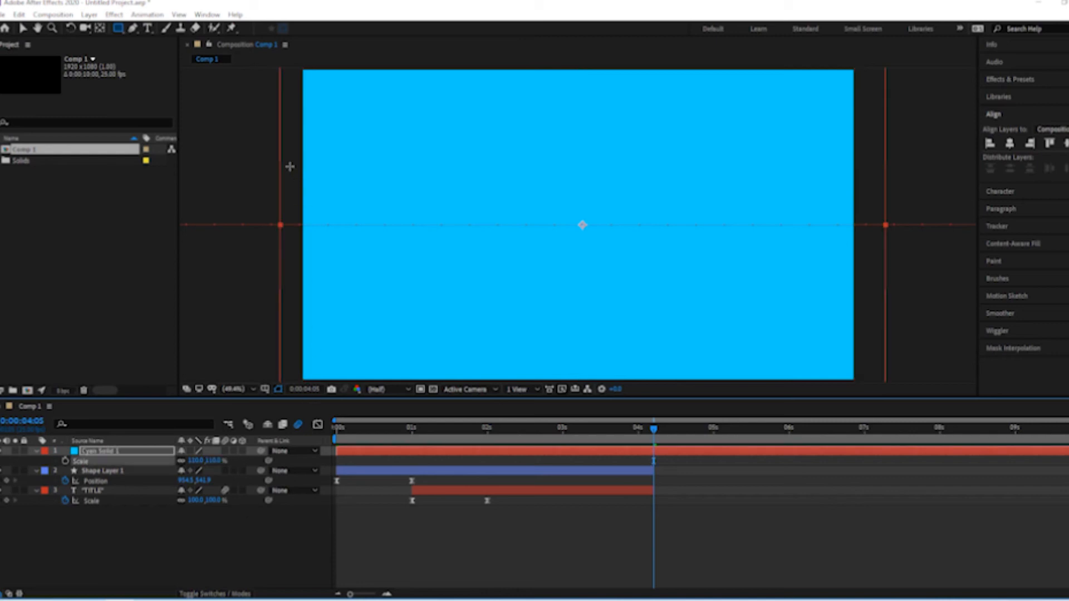
{"action": "left_click_drag", "start_coordinate": [657, 429], "coordinate": [556, 437]}
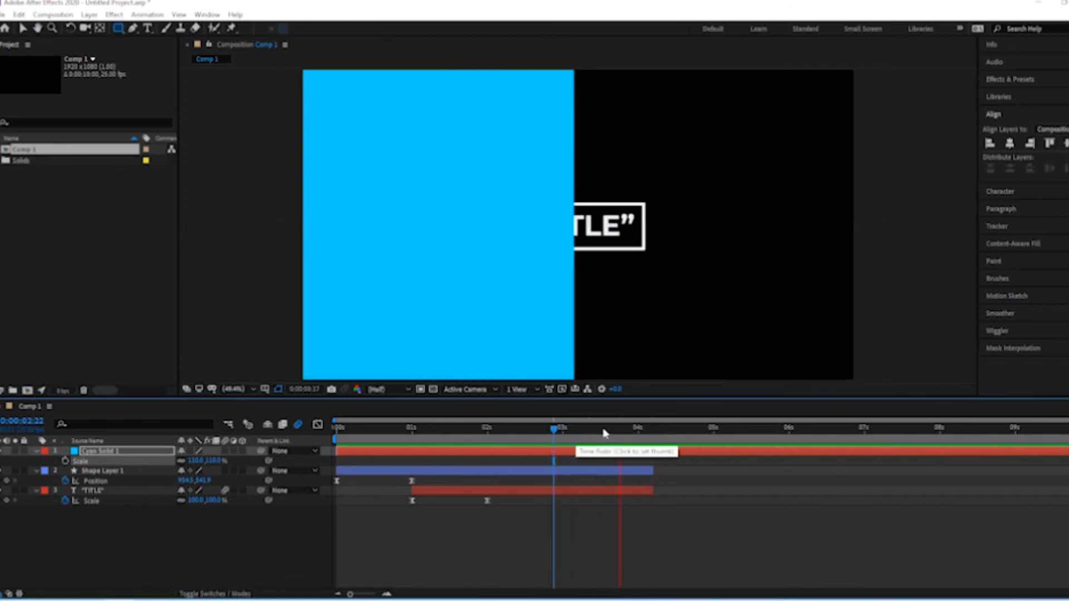
{"action": "left_click_drag", "start_coordinate": [657, 426], "coordinate": [736, 435]}
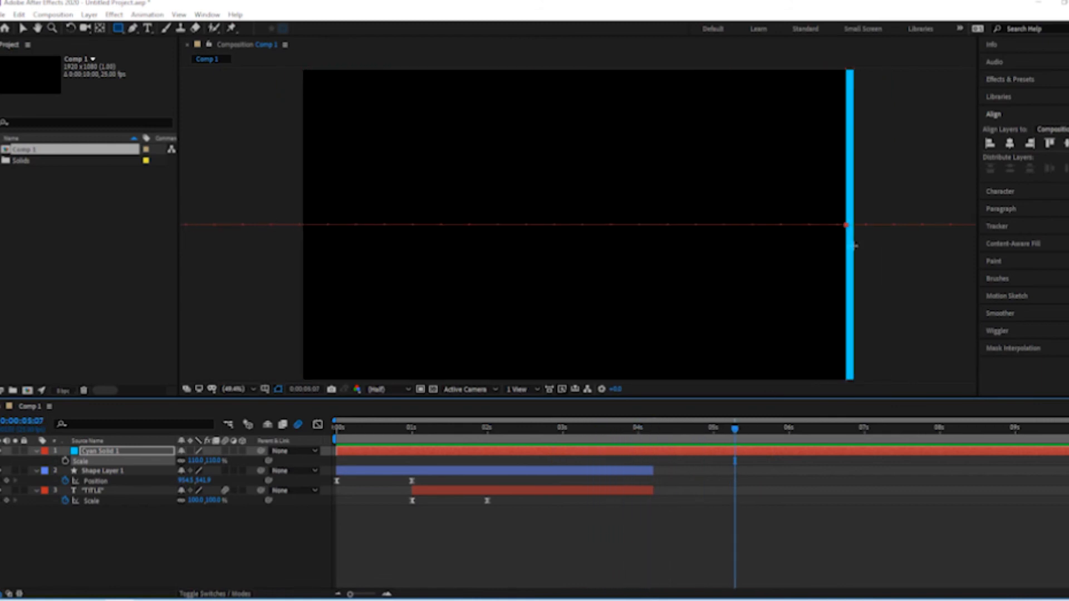
Set the solid's Position X to -1100 at the 3:10 keyframe and push it fully past the right edge at 5 seconds
{"action": "left_click", "coordinate": [662, 450]}
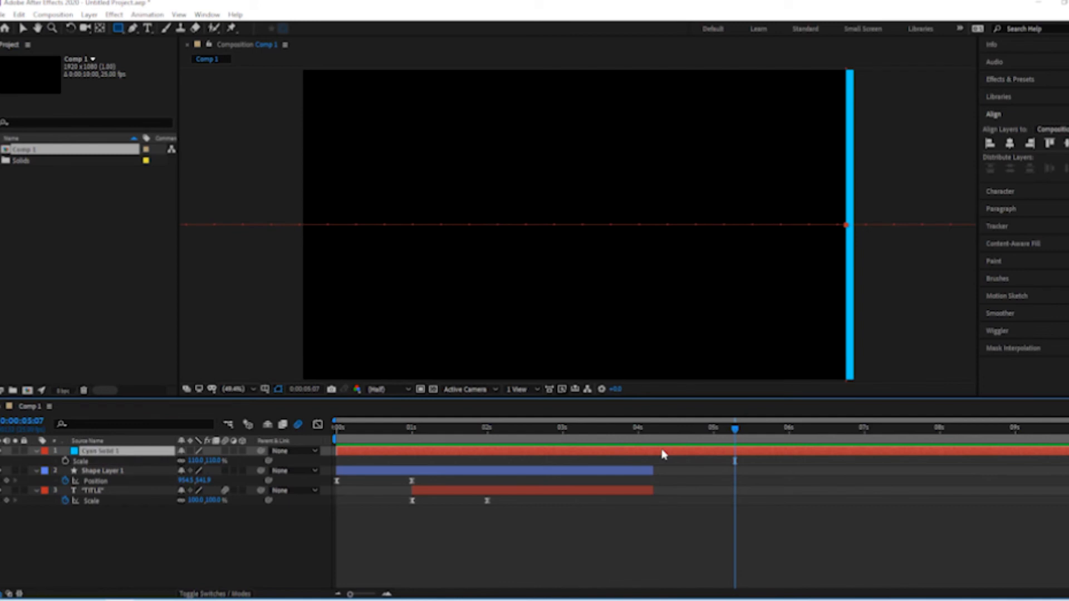
{"action": "key", "text": "p"}
{"action": "left_click_drag", "start_coordinate": [606, 438], "coordinate": [594, 433]}
{"action": "left_click", "coordinate": [593, 461]}
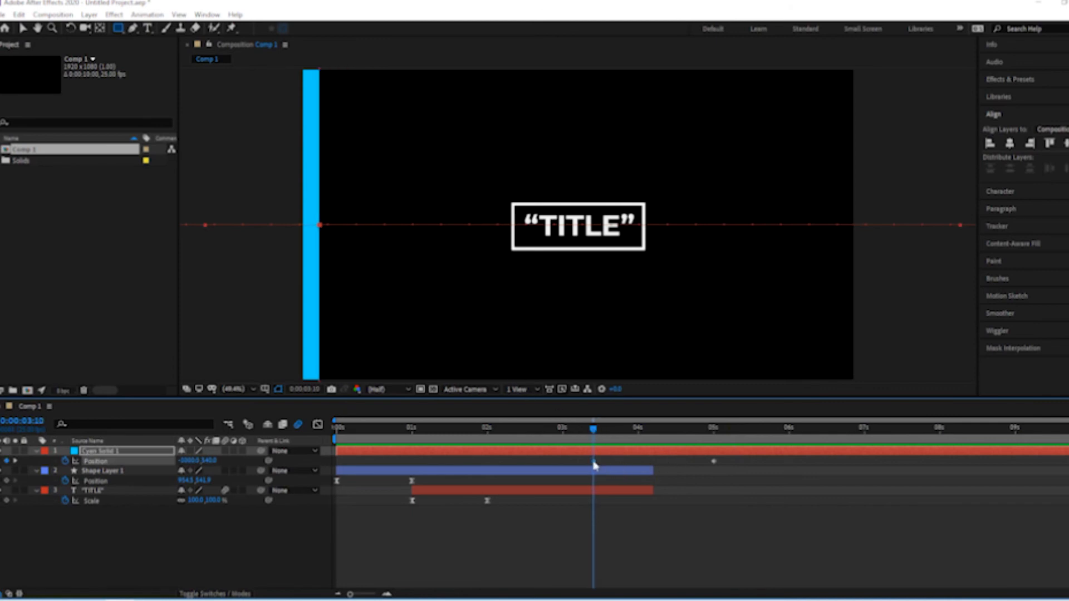
{"action": "left_click_drag", "start_coordinate": [191, 461], "coordinate": [136, 464]}
{"action": "left_click_drag", "start_coordinate": [690, 433], "coordinate": [713, 429]}
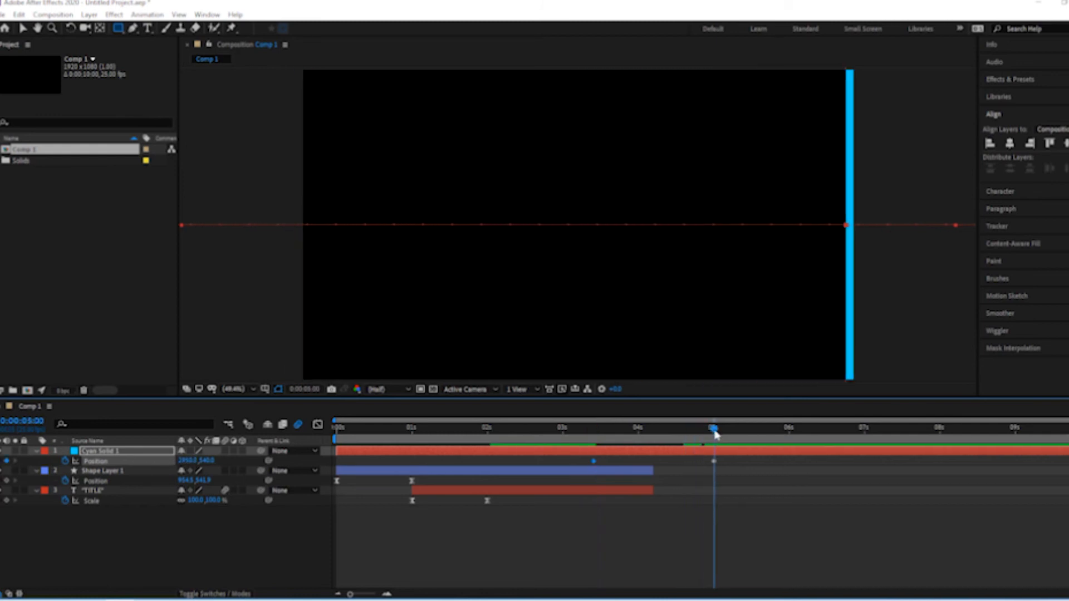
{"action": "left_click", "coordinate": [715, 452]}
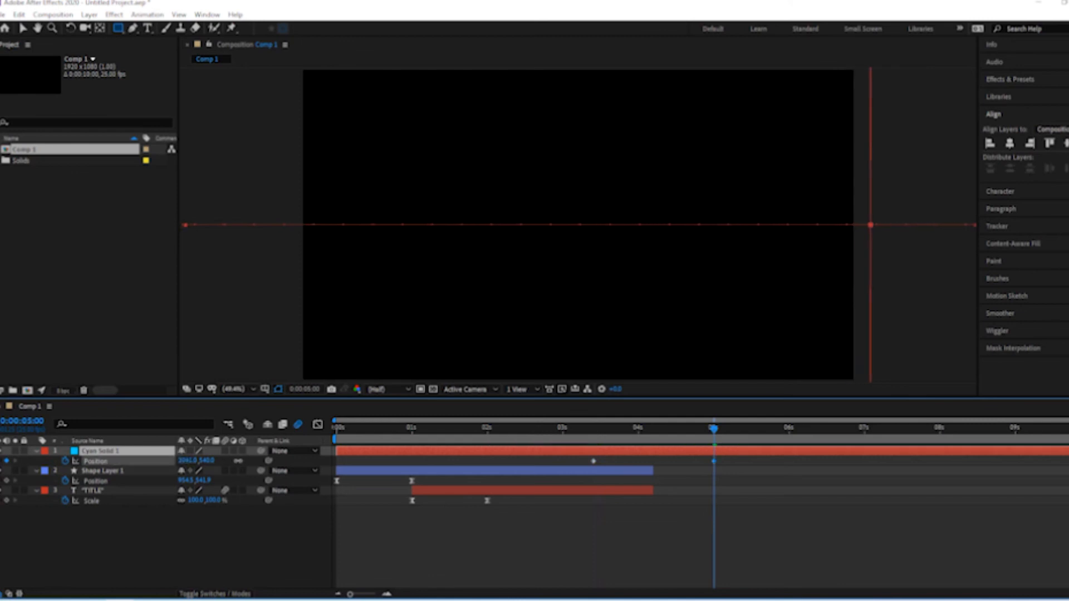
Preview the enlarged solid wiping over the title from 3:05 to 4:10, and select the solid layer
{"action": "left_click", "coordinate": [558, 520]}
{"action": "left_click", "coordinate": [579, 430]}
{"action": "key", "text": "space"}
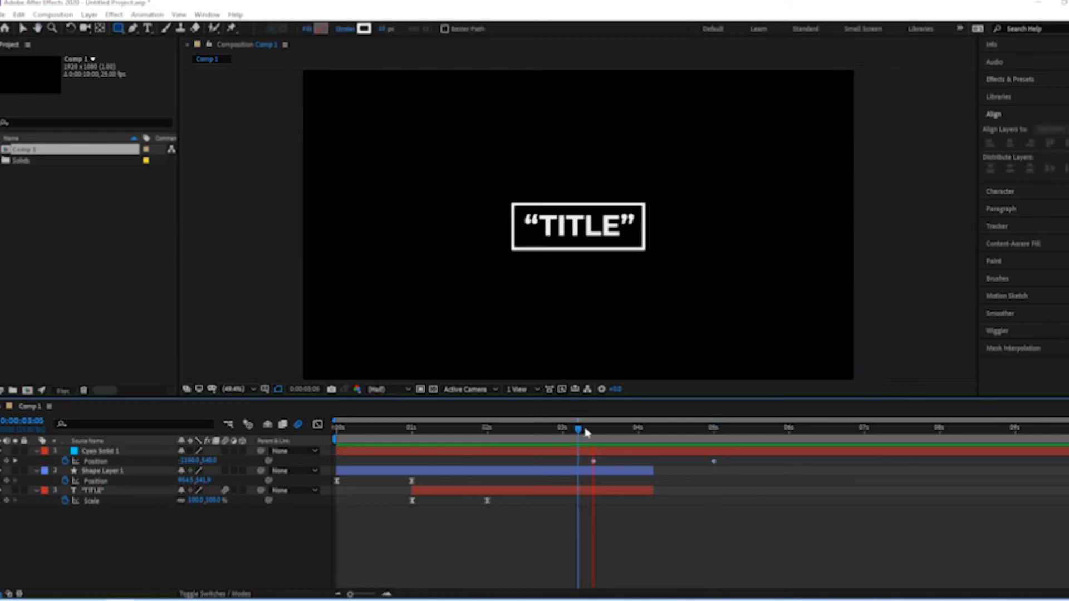
{"action": "left_click_drag", "start_coordinate": [578, 430], "coordinate": [668, 428]}
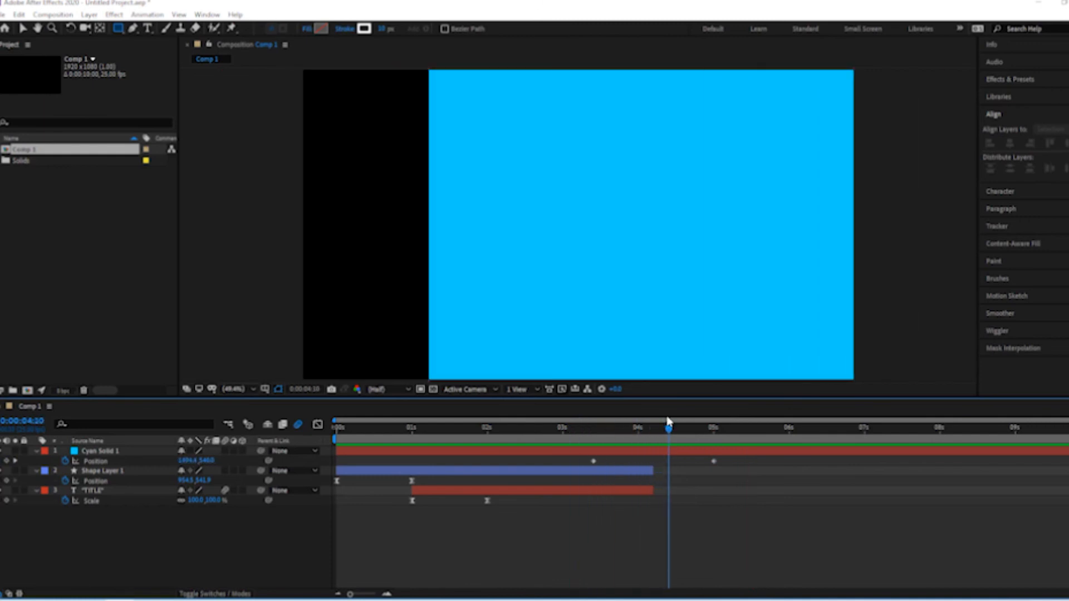
{"action": "left_click", "coordinate": [637, 451]}
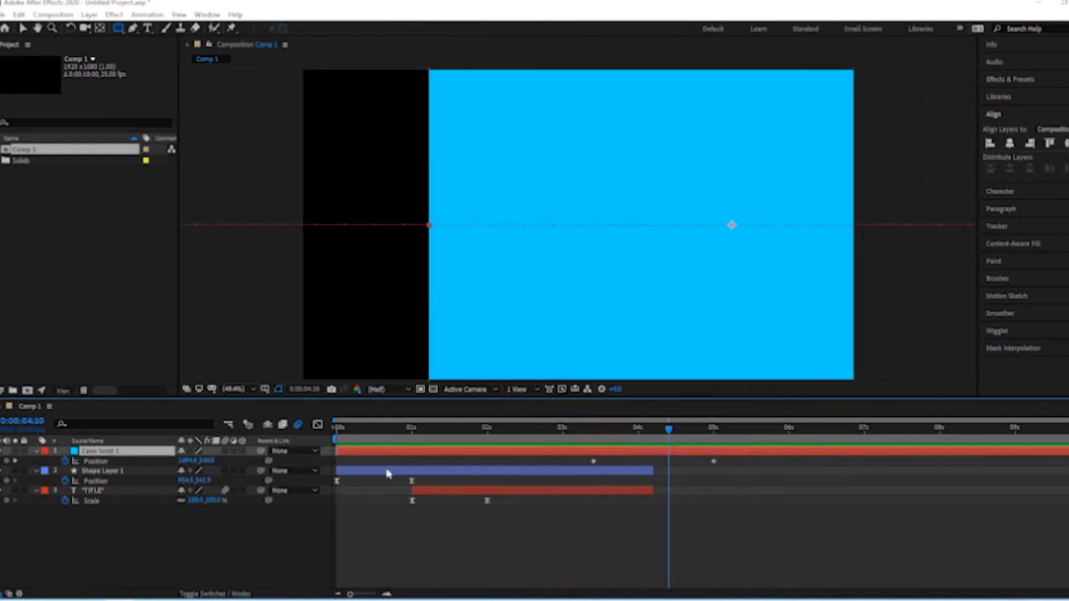
Enable motion blur on the cyan solid layer, and preview the wipe and the whole title animation
{"action": "left_click", "coordinate": [225, 454]}
{"action": "left_click", "coordinate": [477, 536]}
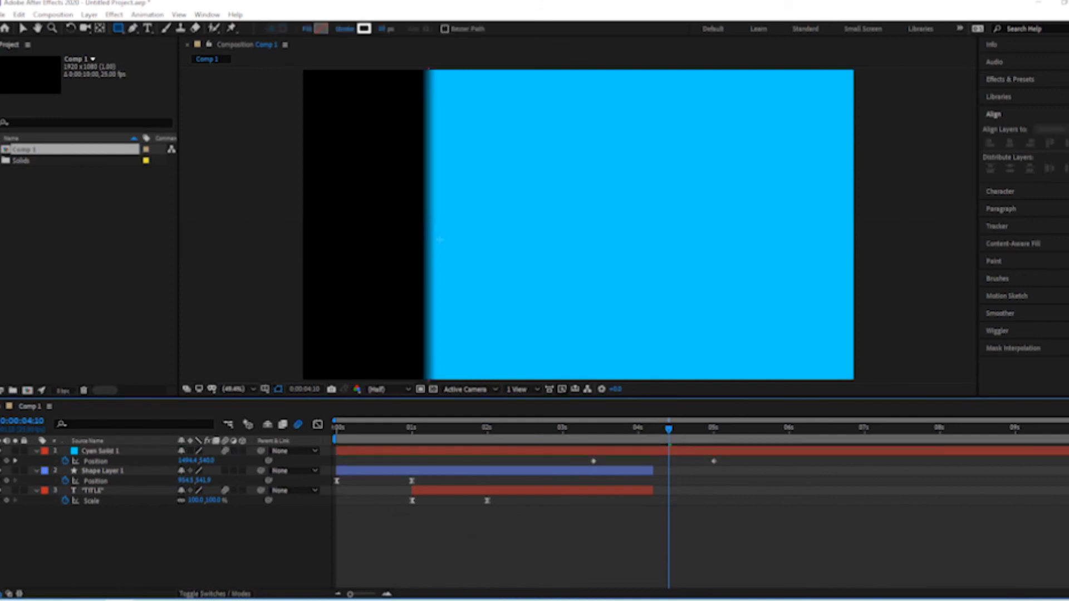
{"action": "left_click", "coordinate": [553, 433]}
{"action": "key", "text": "space"}
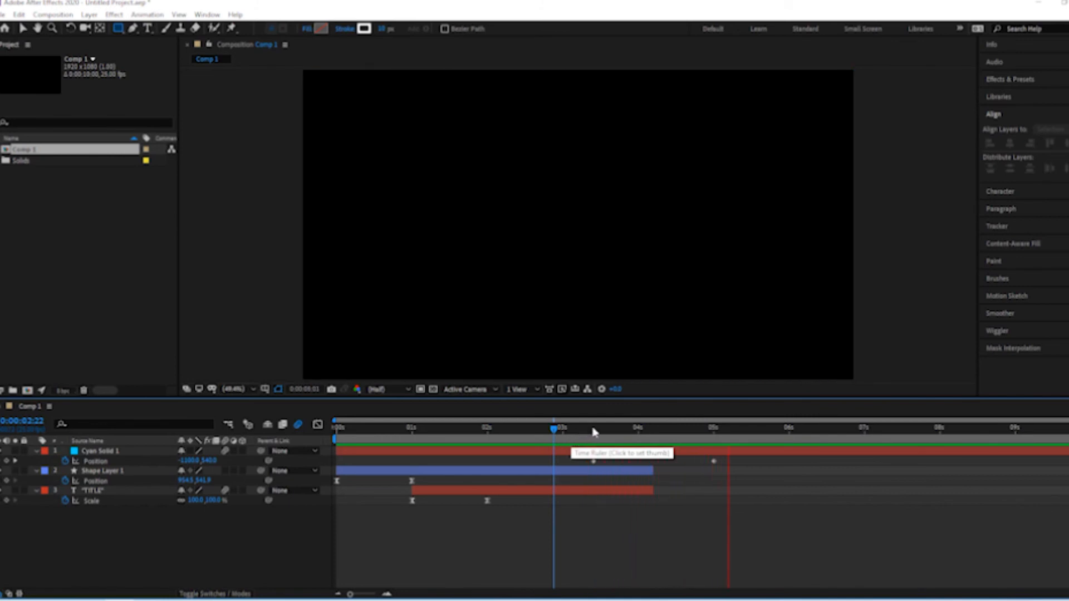
{"action": "left_click_drag", "start_coordinate": [574, 434], "coordinate": [554, 434]}
{"action": "key", "text": "space"}
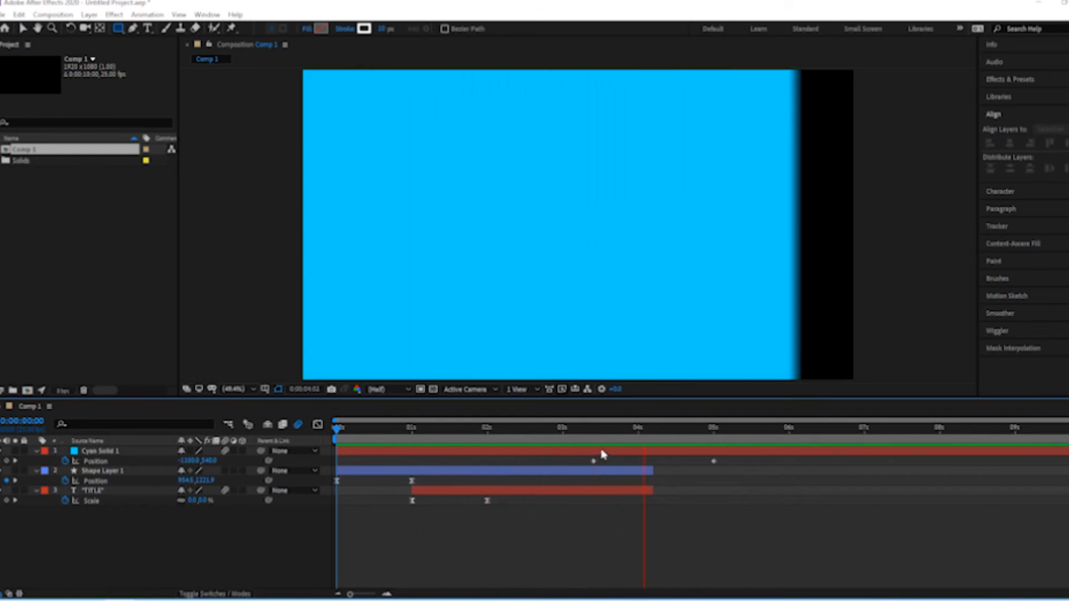
{"action": "key", "text": "space"}
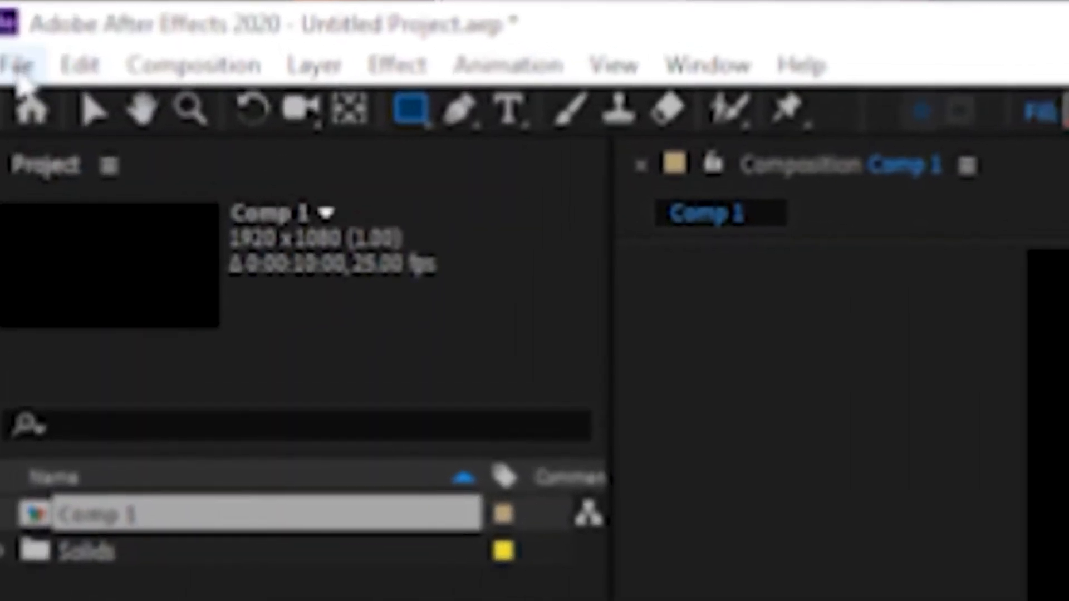
Add Comp 1 to the render queue for export
{"action": "left_click", "coordinate": [16, 75]}
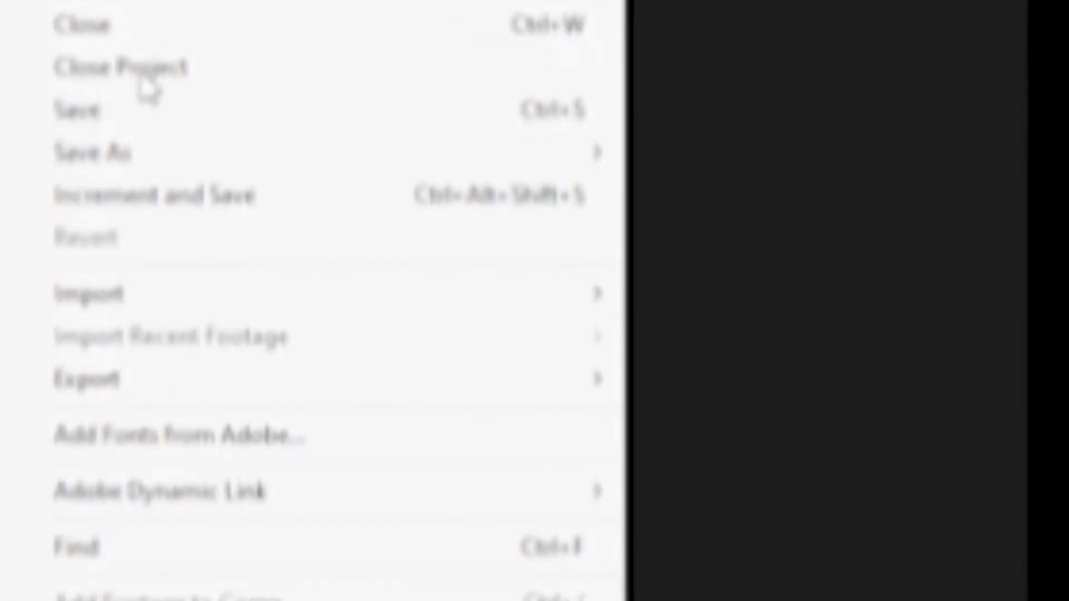
{"action": "mouse_move", "coordinate": [139, 328]}
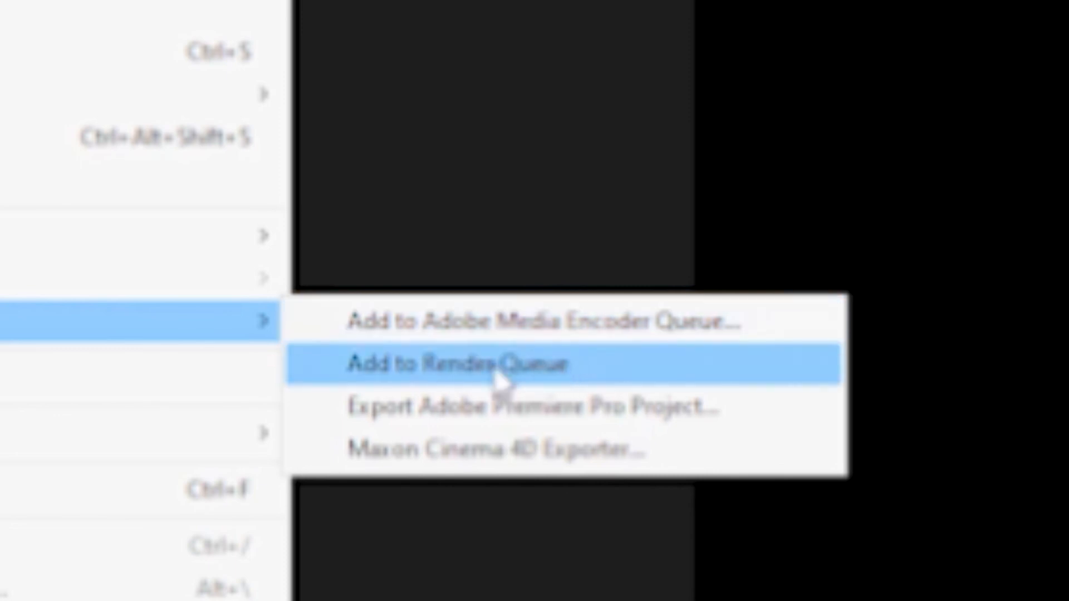
{"action": "left_click", "coordinate": [434, 375]}
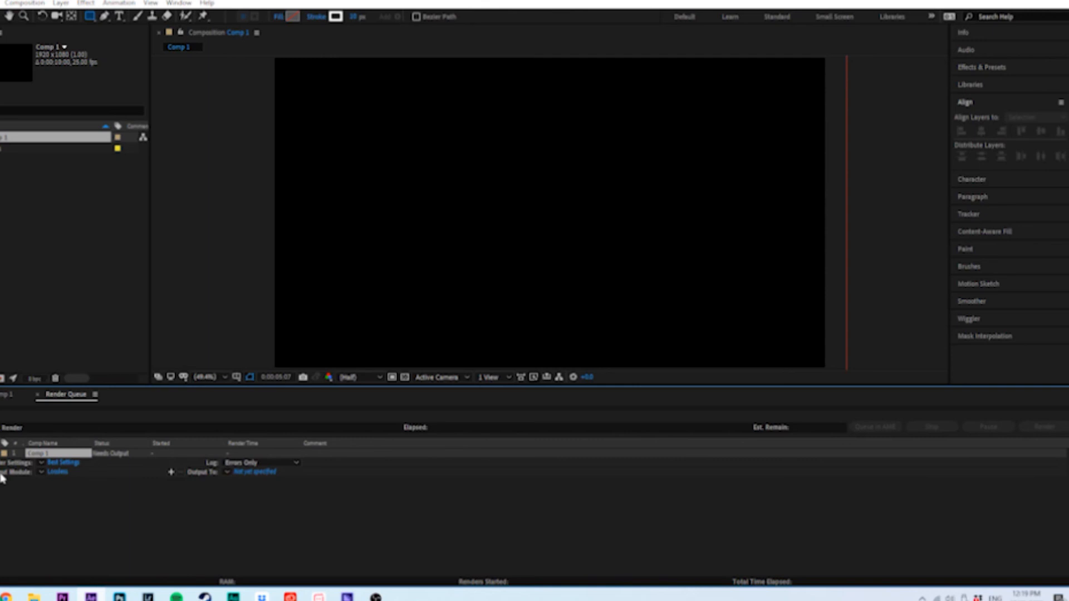
Set the output module's format to QuickTime with the Animation video codec
{"action": "left_click", "coordinate": [58, 472]}
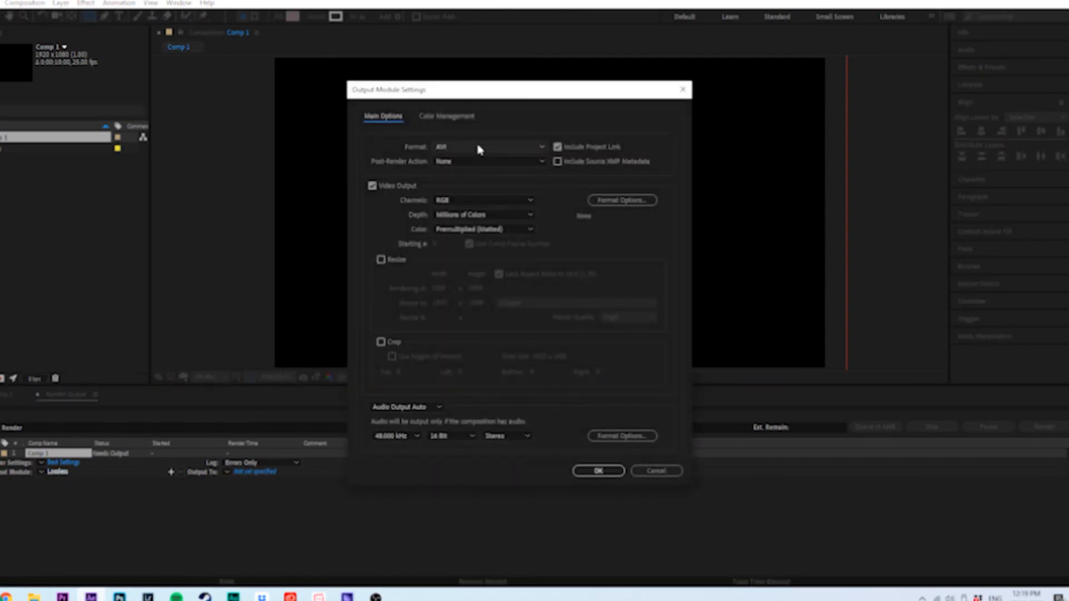
{"action": "left_click", "coordinate": [444, 147]}
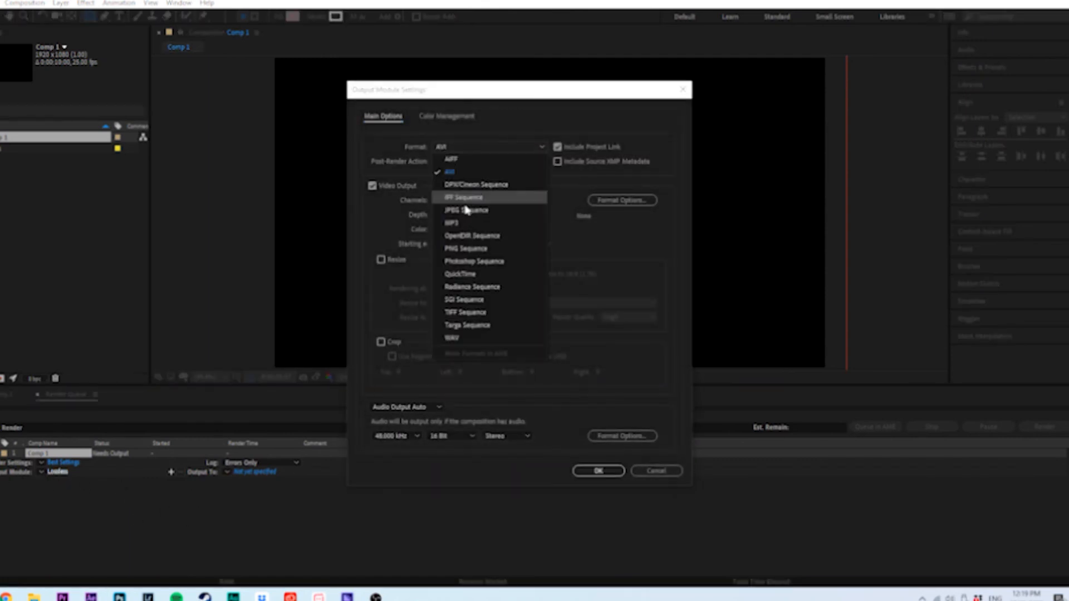
{"action": "left_click", "coordinate": [478, 277]}
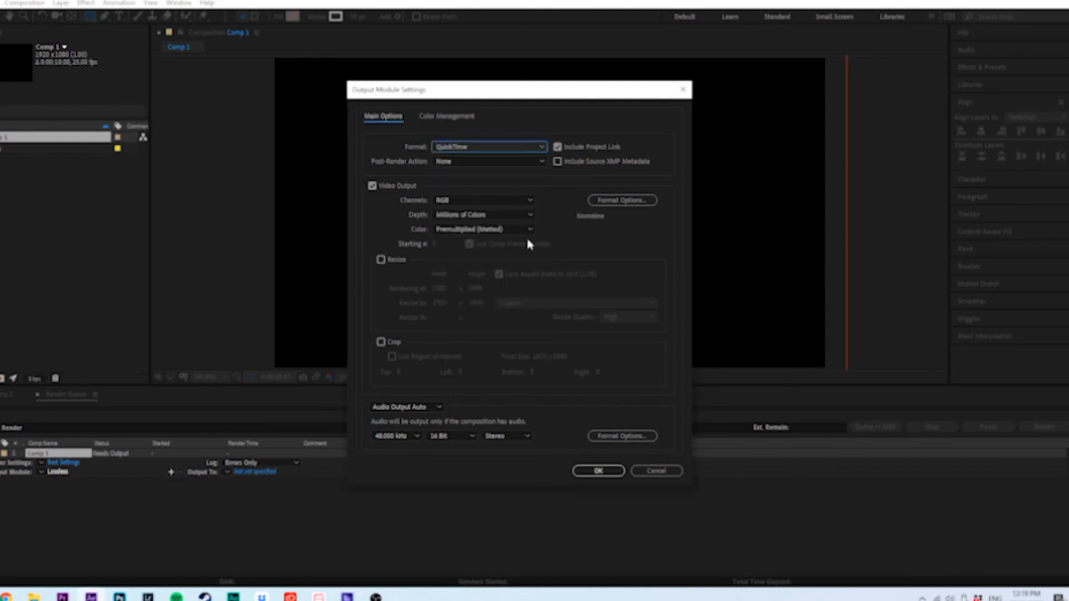
{"action": "left_click", "coordinate": [612, 201]}
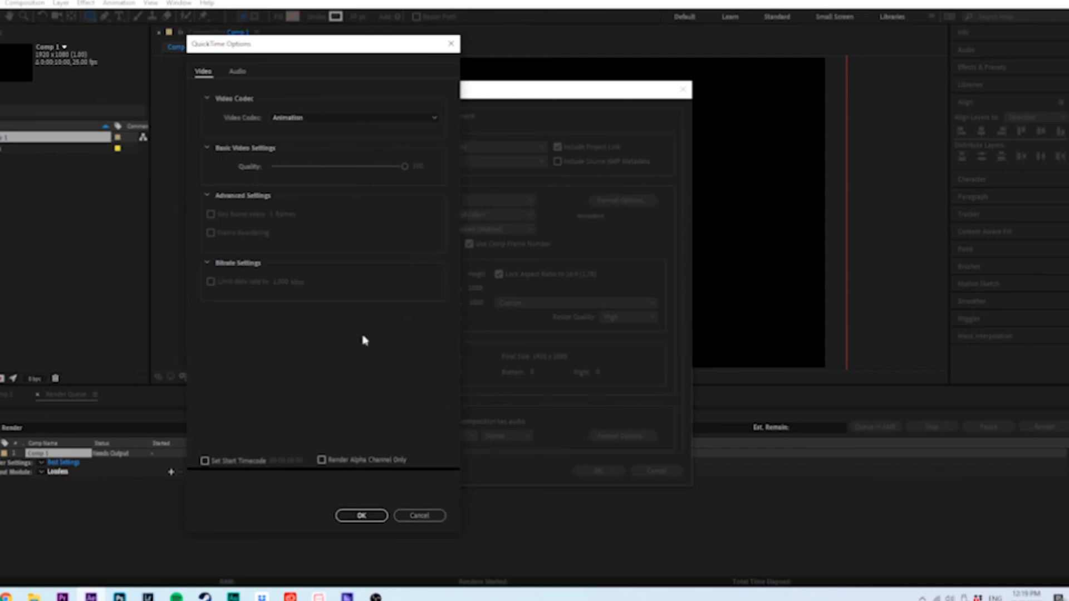
{"action": "left_click", "coordinate": [315, 116]}
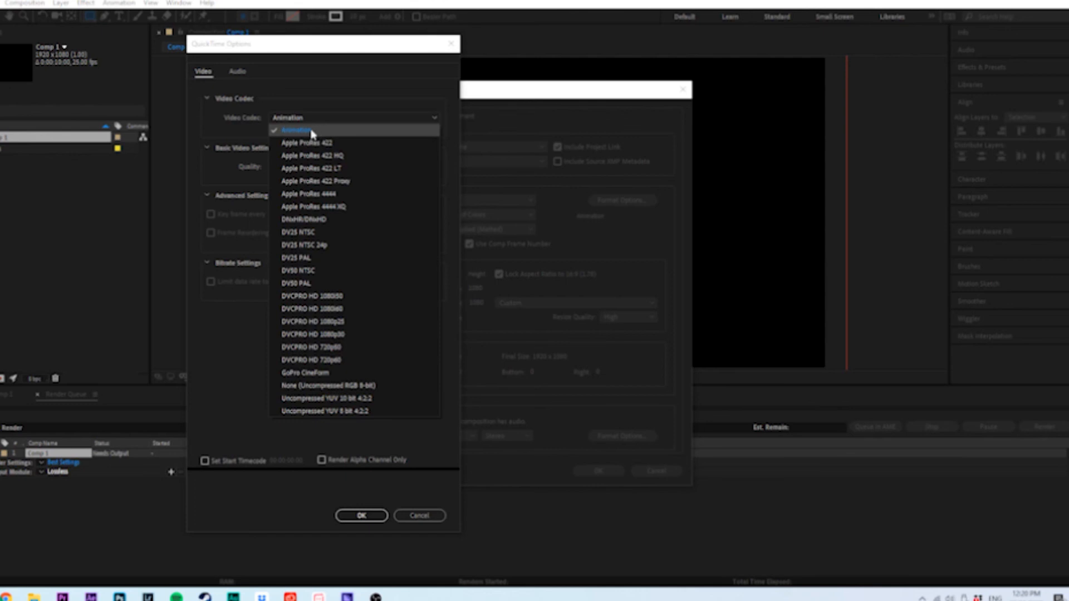
{"action": "left_click", "coordinate": [311, 132]}
{"action": "left_click", "coordinate": [365, 514]}
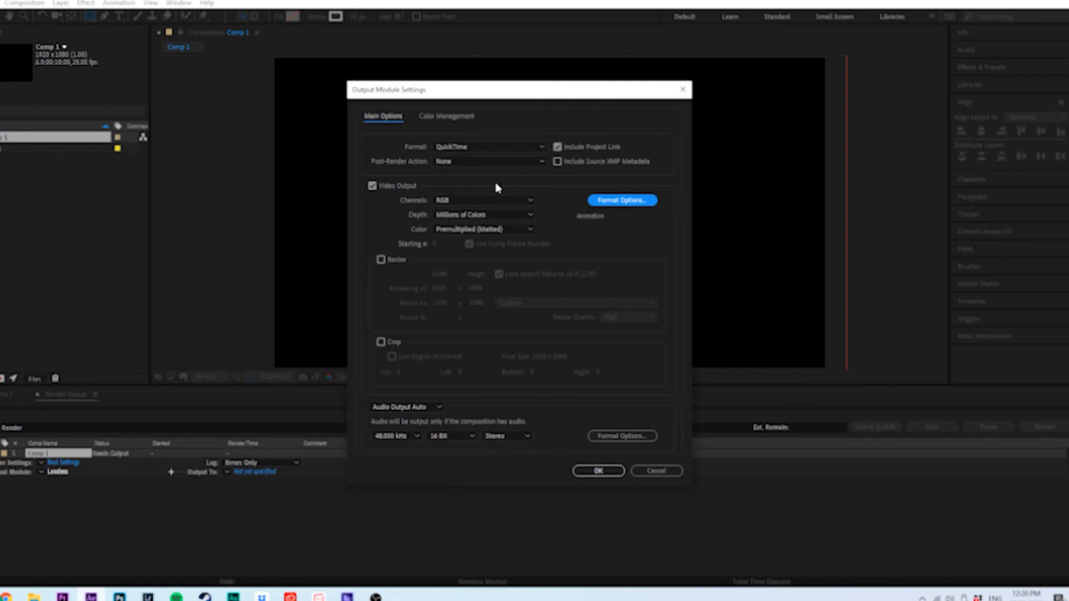
Set the output module's channels to RGB + Alpha and accept the output settings
{"action": "left_click", "coordinate": [469, 201]}
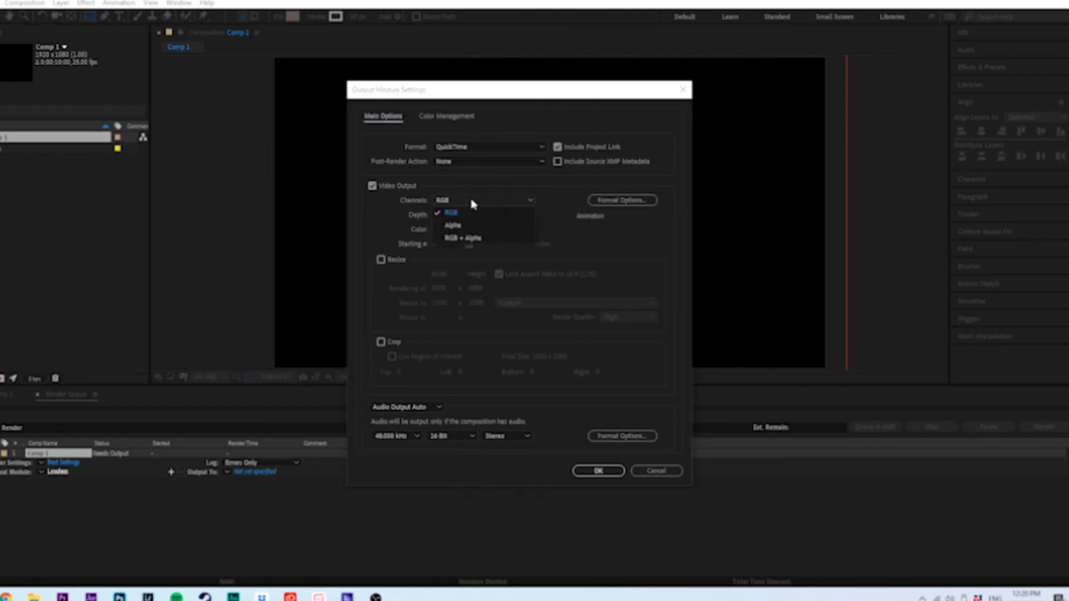
{"action": "left_click", "coordinate": [464, 239]}
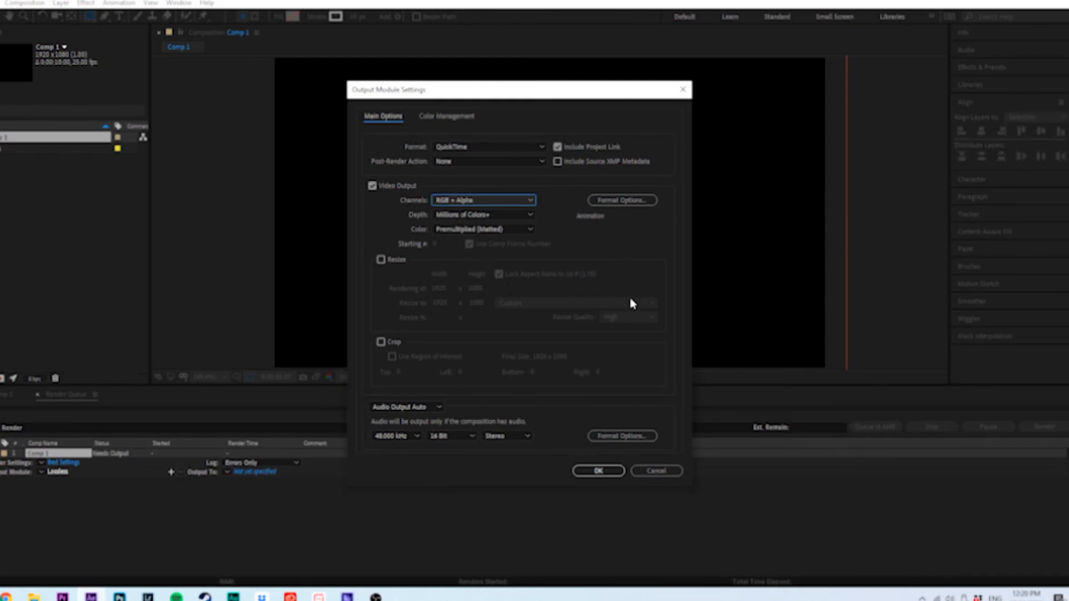
{"action": "left_click", "coordinate": [598, 473]}
{"action": "left_click", "coordinate": [598, 472]}
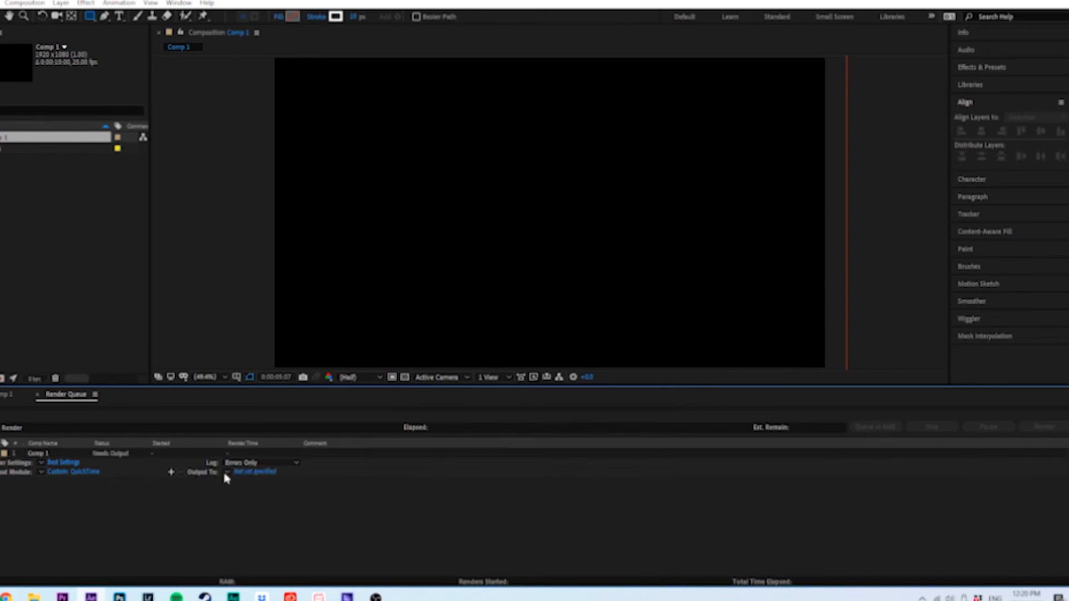
Name the output movie Title in the Project Files folder and render the composition
{"action": "left_click", "coordinate": [255, 472]}
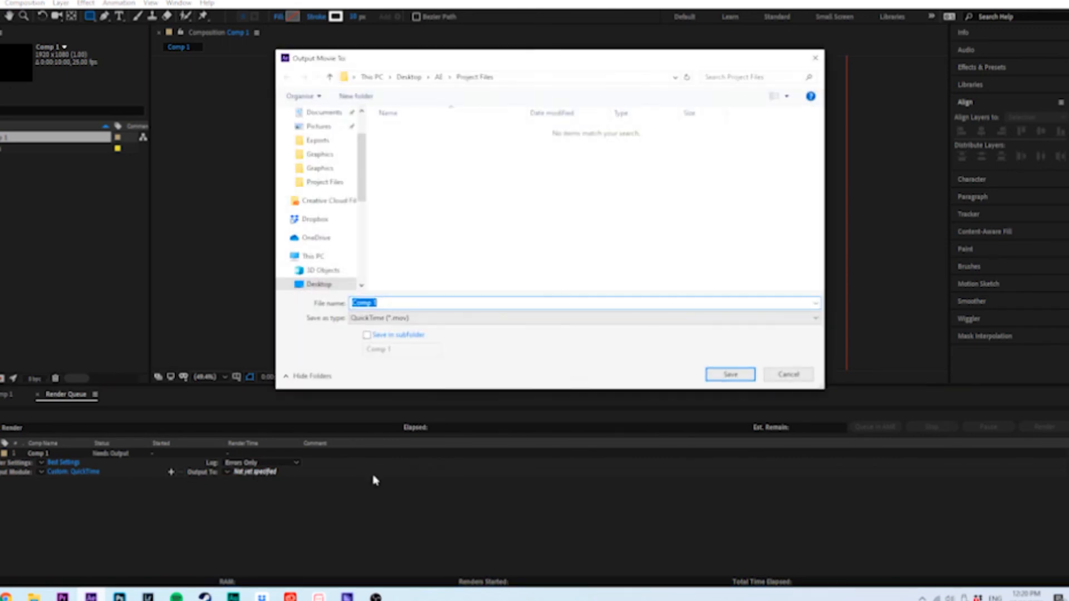
{"action": "type", "text": "\"Title\""}
{"action": "key", "text": "Return"}
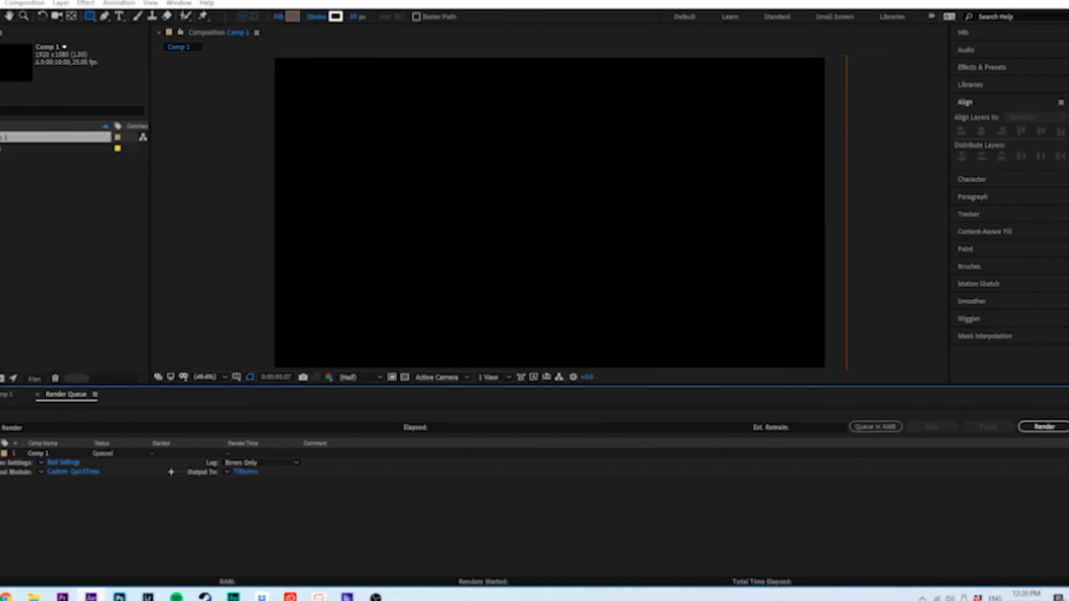
{"action": "left_click", "coordinate": [1044, 427]}
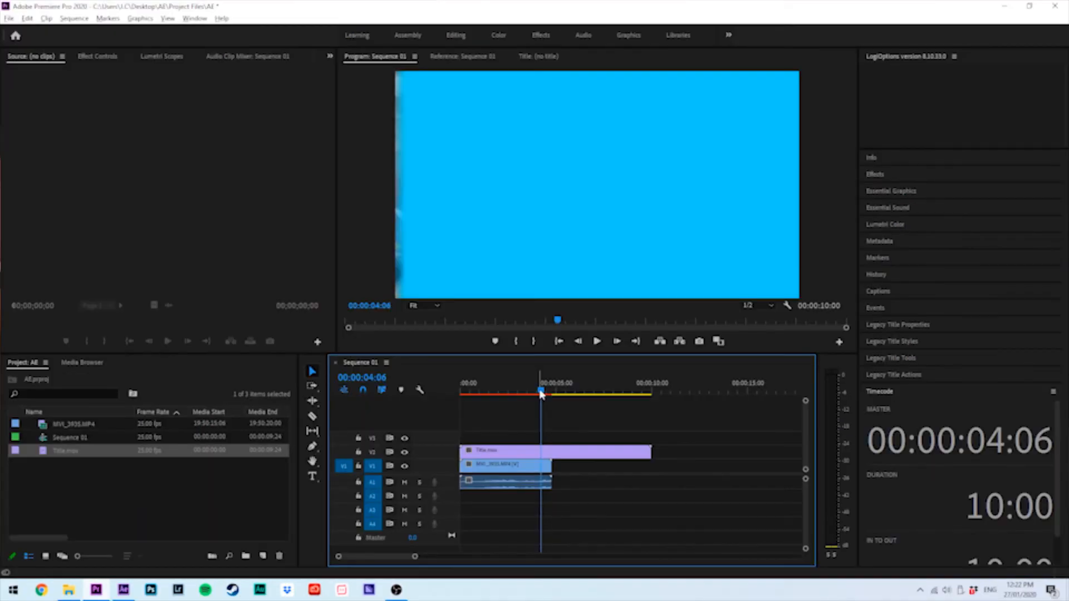
In Premiere Pro, trim the end of the MVI_3935.MP4 clip to 4:05 under the title and preview the wipe
{"action": "left_click_drag", "start_coordinate": [539, 388], "coordinate": [541, 392]}
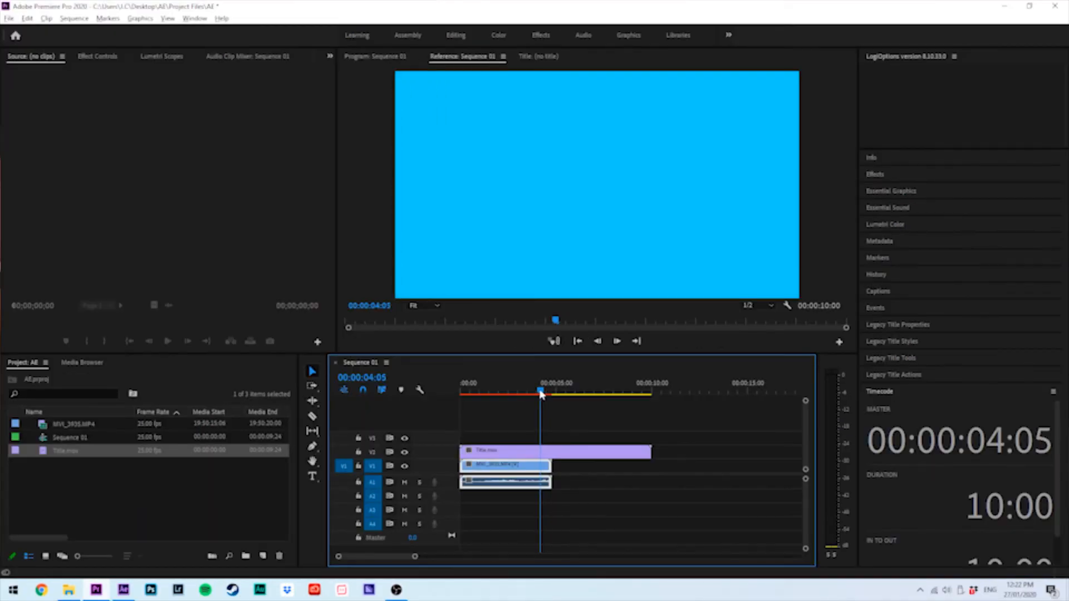
{"action": "left_click_drag", "start_coordinate": [551, 466], "coordinate": [539, 465]}
{"action": "left_click", "coordinate": [507, 383]}
{"action": "key", "text": "space"}
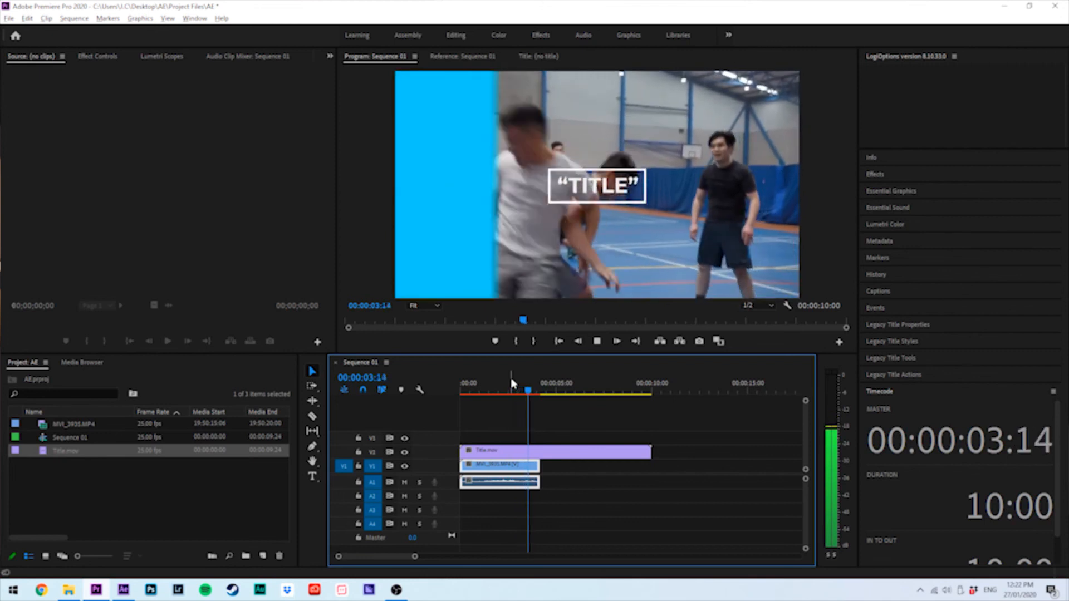
Stop playback, mute audio track A1, and play the sequence from the start
{"action": "key", "text": "space"}
{"action": "left_click", "coordinate": [404, 482]}
{"action": "key", "text": "Home"}
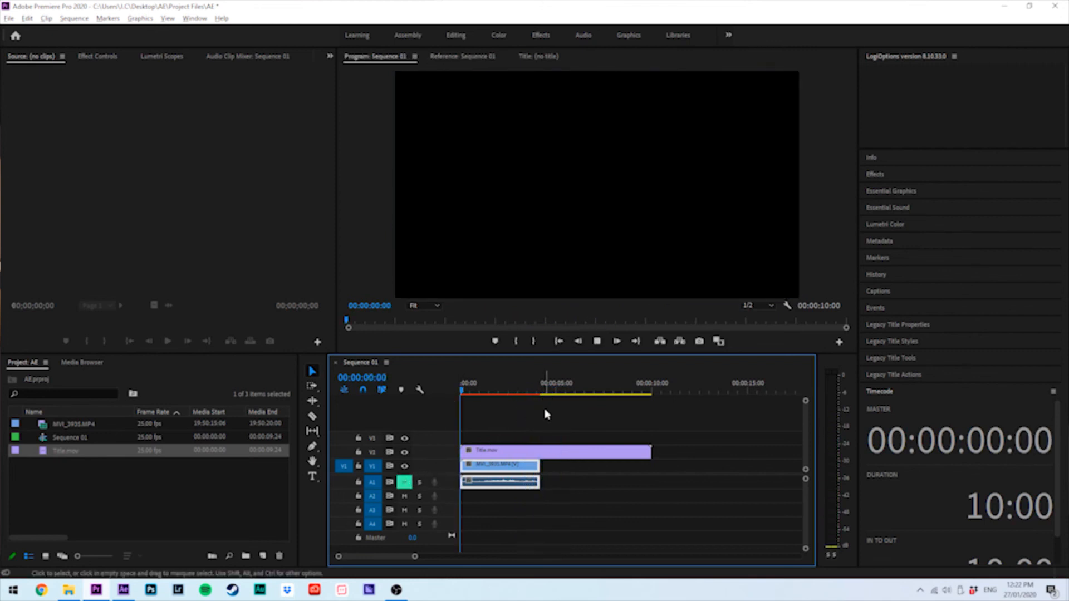
{"action": "key", "text": "space"}
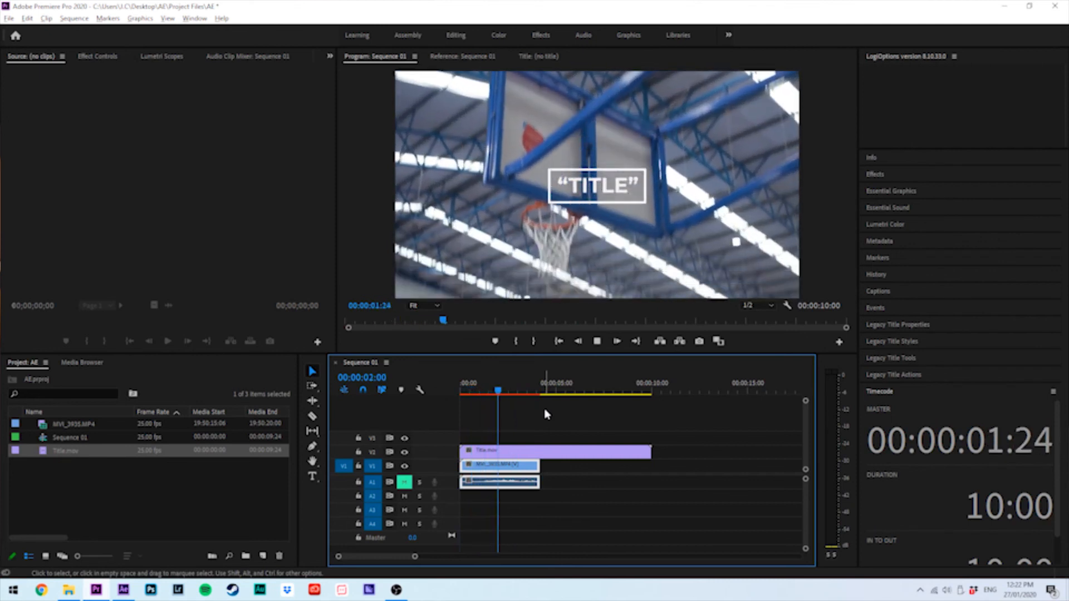